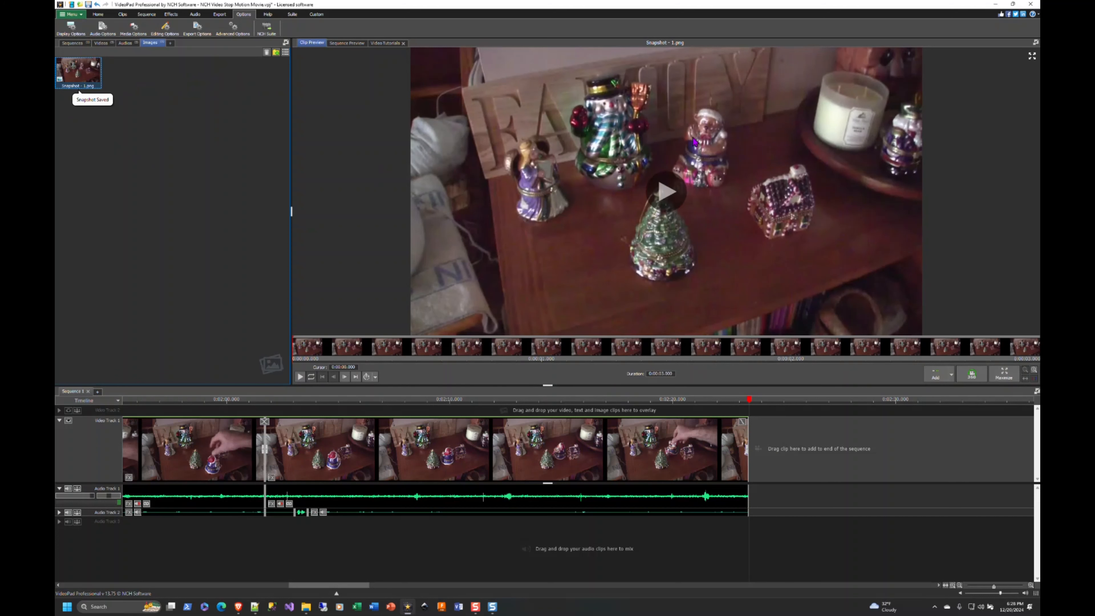
Preview Snapshot - 1.png and append it to the end of Sequence 1 on the main video track
double_click(75, 76)
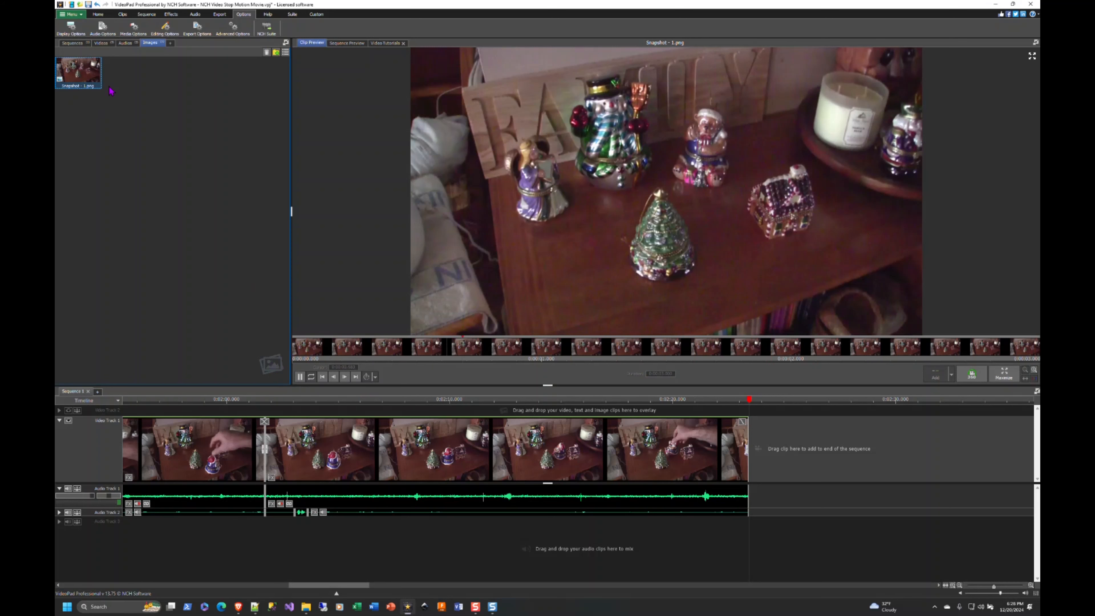
left_click(300, 377)
left_click(300, 377)
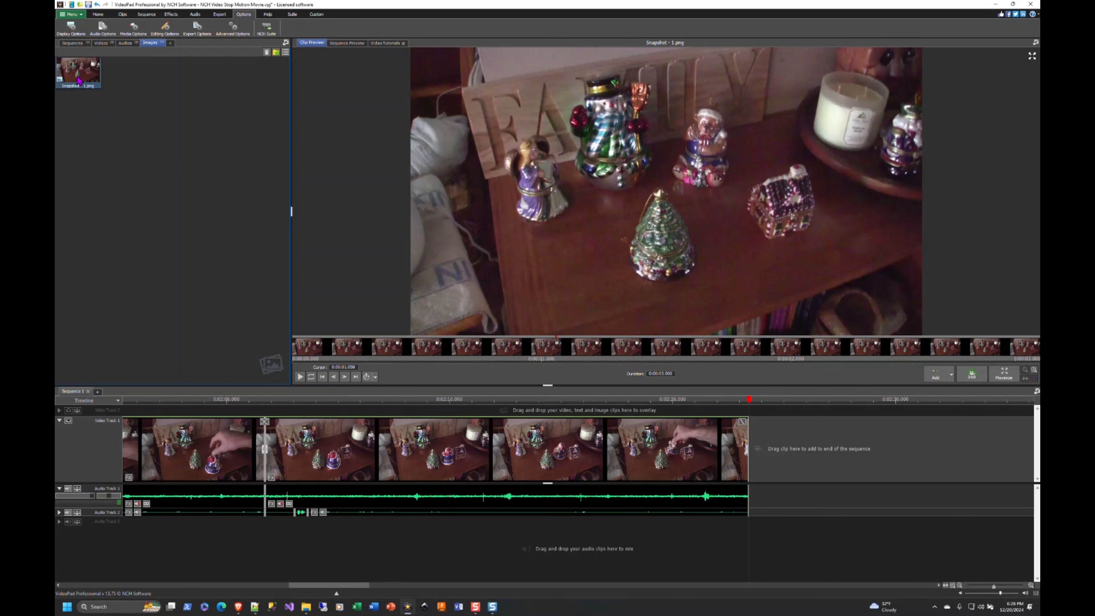
left_click_drag(79, 80, 784, 451)
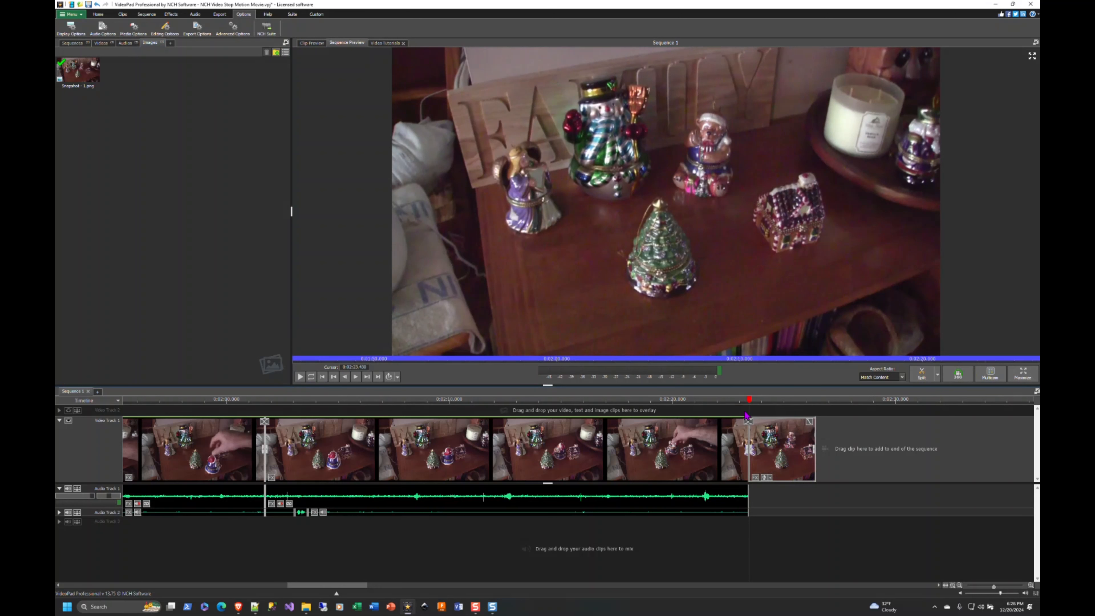
Play the end of the sequence and trim the end of the Snapshot - 1.png clip to make it slightly shorter
left_click(298, 378)
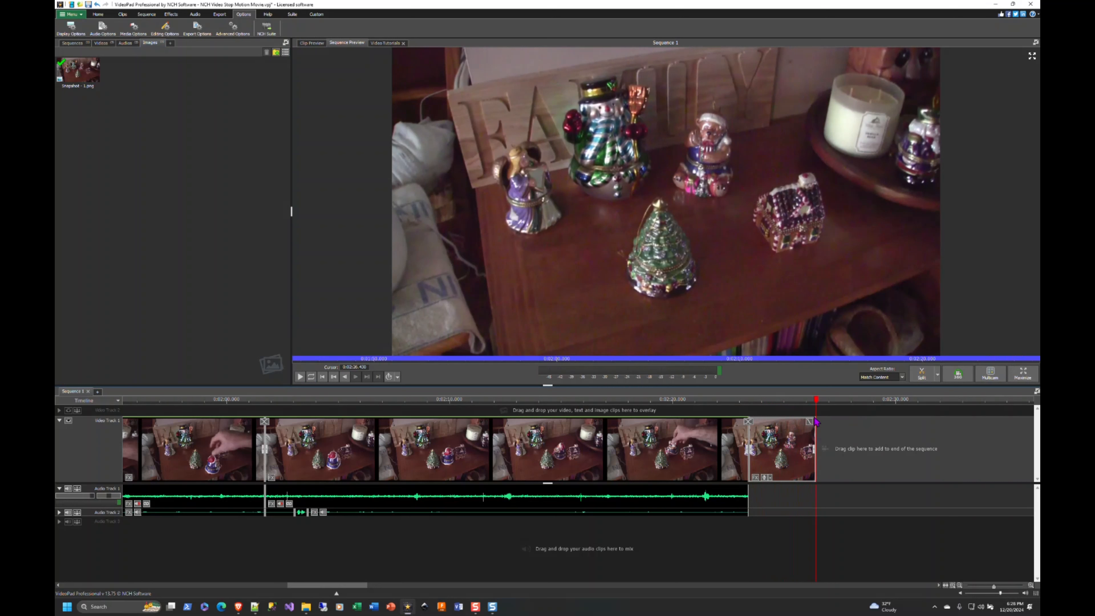
left_click_drag(817, 401, 693, 402)
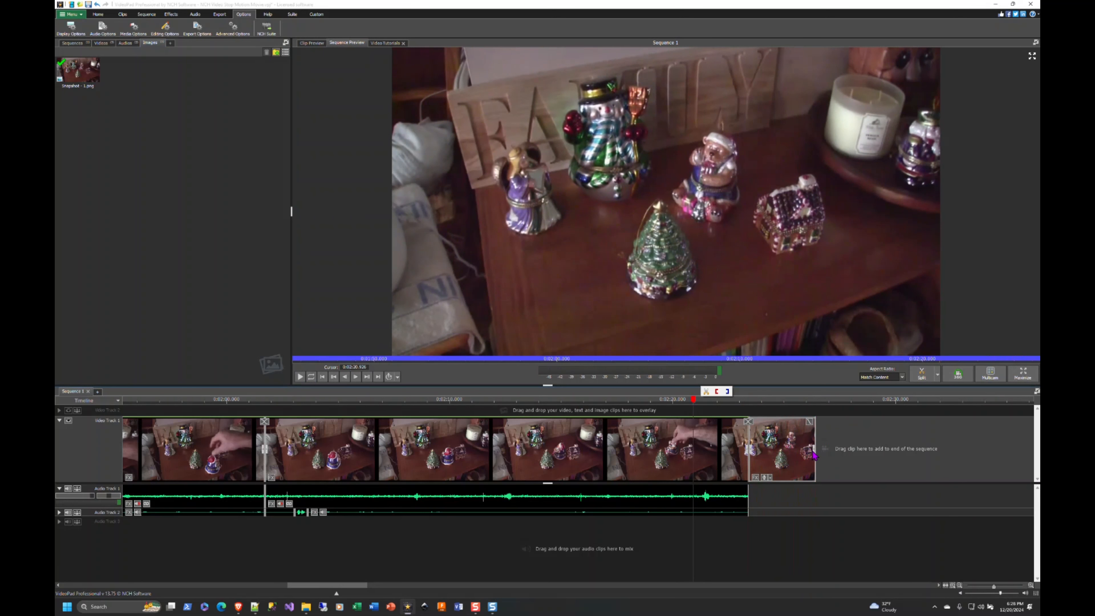
left_click_drag(816, 455, 810, 451)
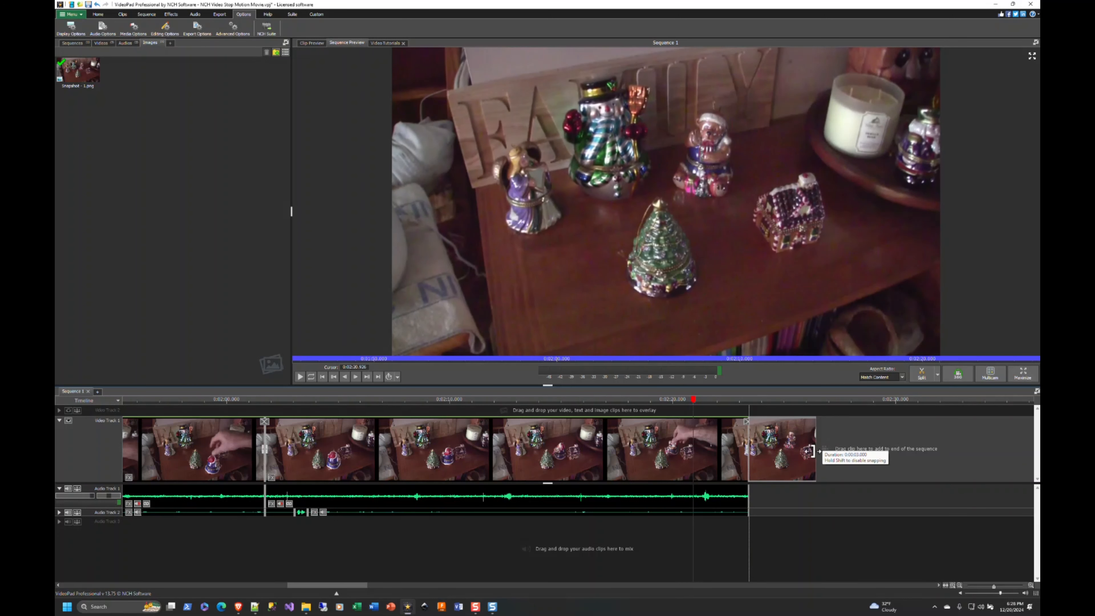
left_click_drag(810, 451, 811, 451)
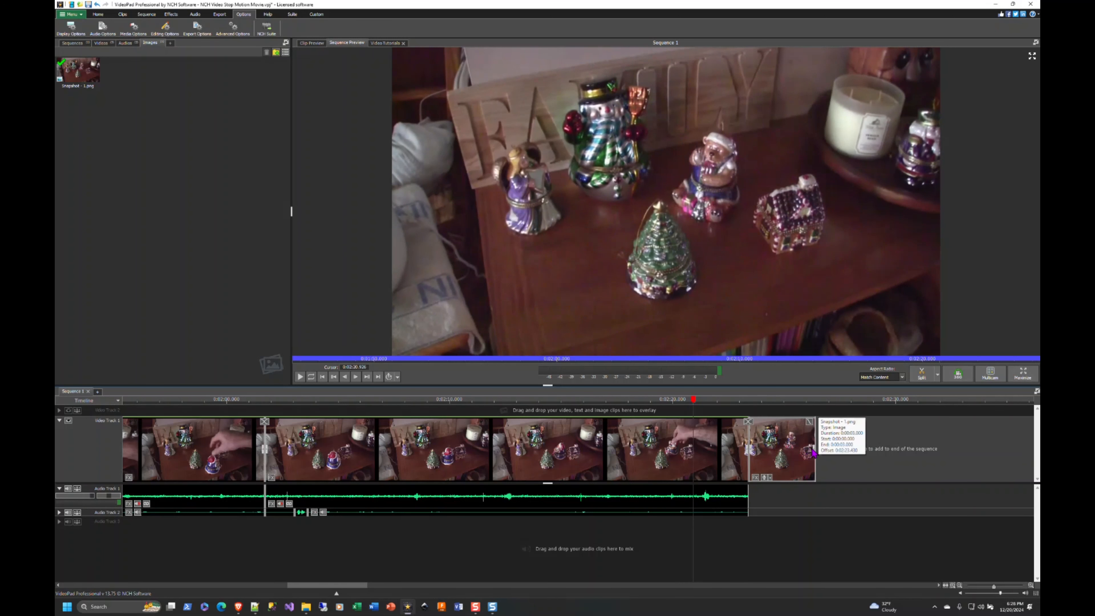
left_click_drag(815, 448, 748, 452)
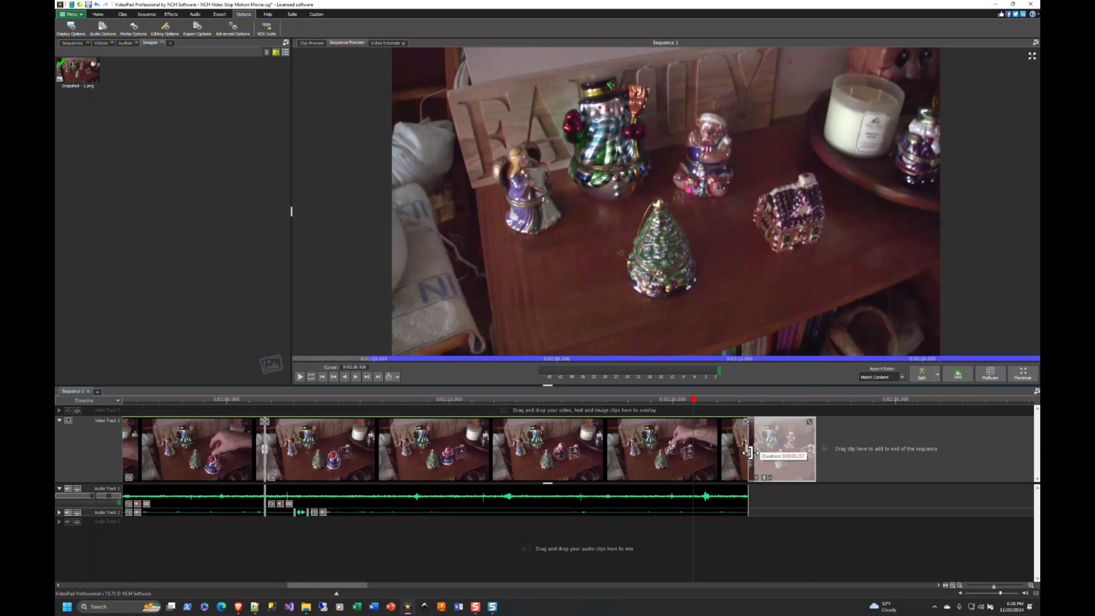
left_click_drag(748, 452, 802, 449)
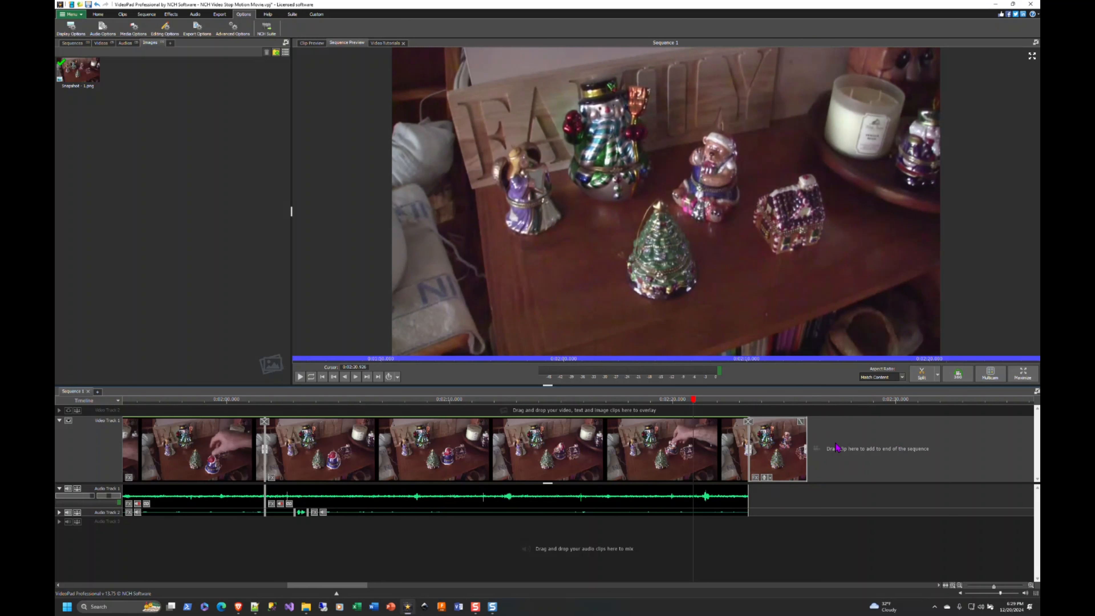
mouse_move(802, 448)
left_mouse_down()
mouse_move(762, 448)
mouse_move(812, 452)
left_mouse_up()
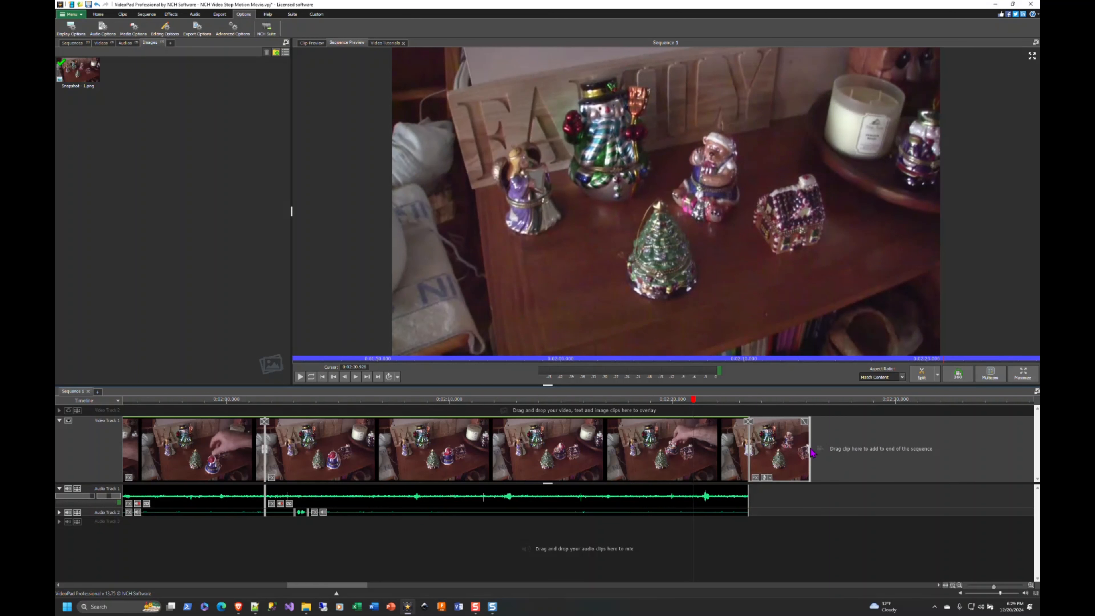
Take a 4K Ultra HD snapshot of the ornament video clip at about 9.2 seconds, where the Santa first changes position
mouse_move(726, 147)
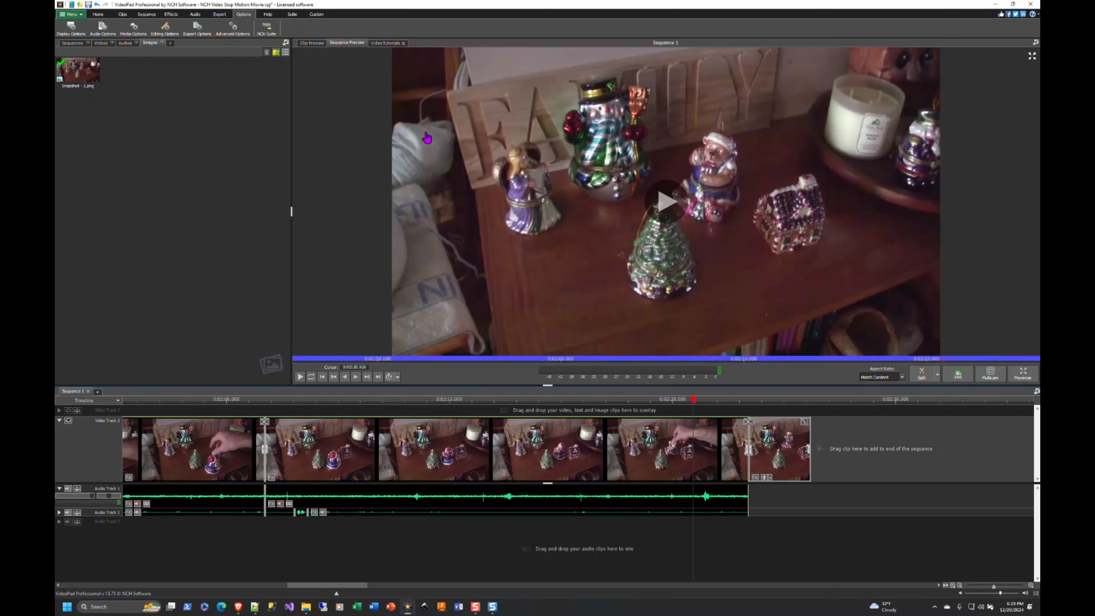
left_click(101, 43)
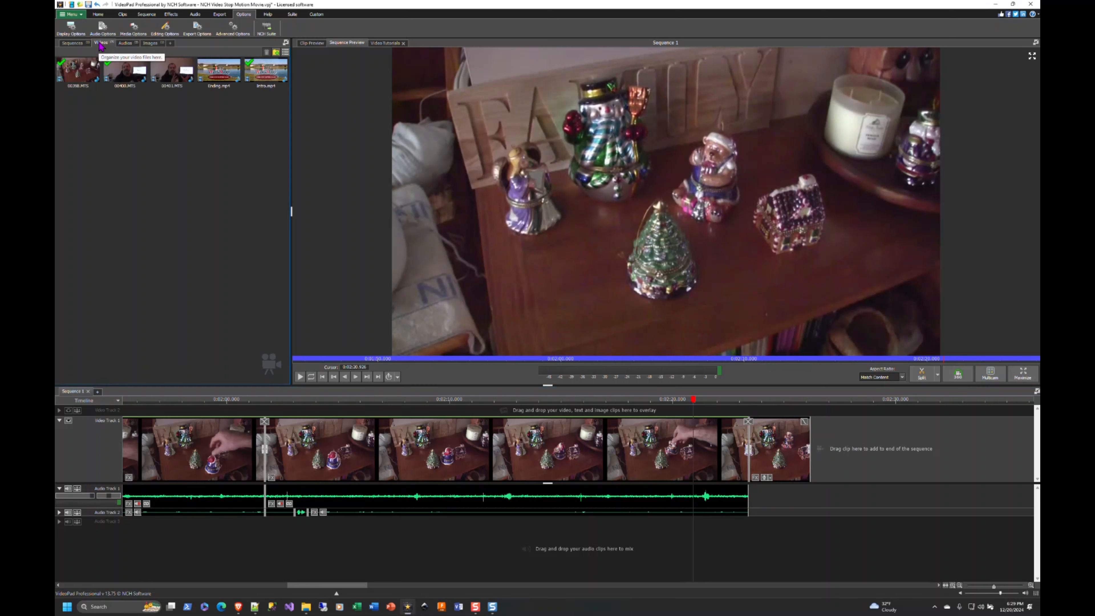
left_click(69, 74)
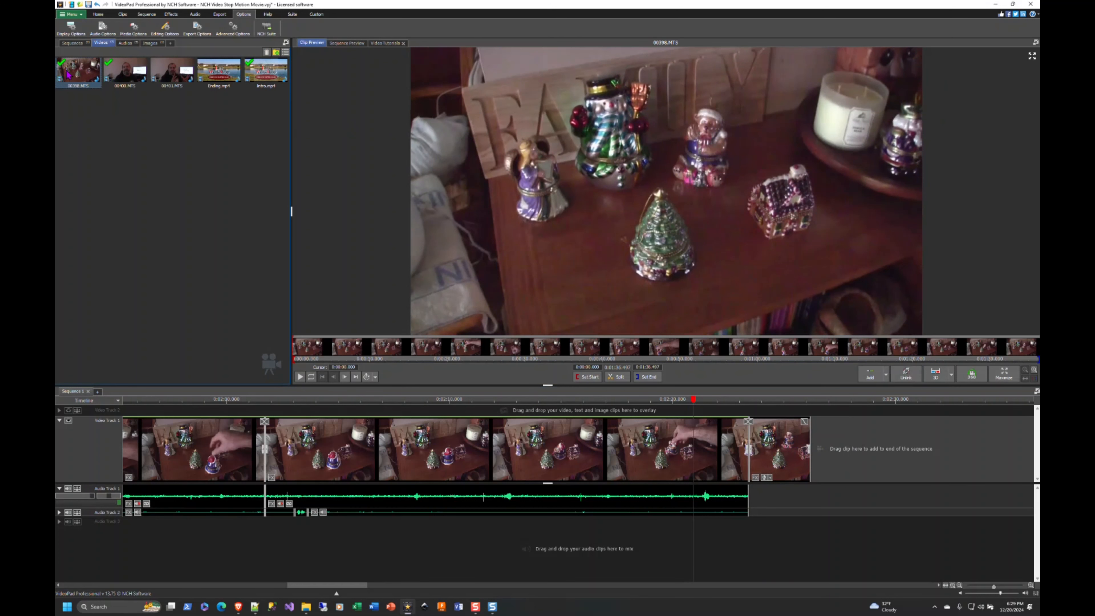
left_click(309, 355)
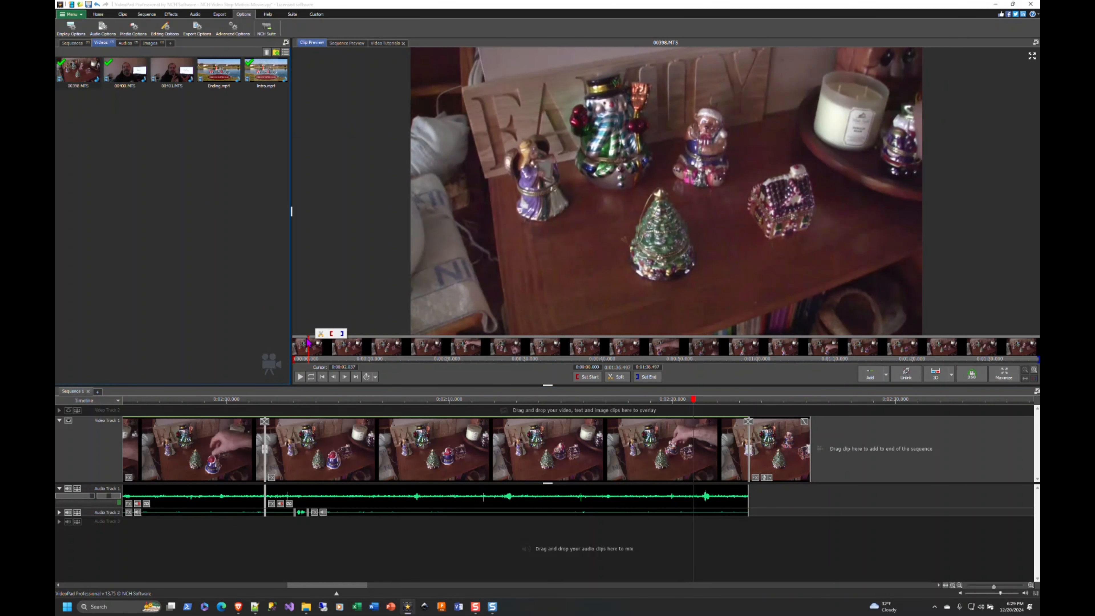
left_click(295, 343)
left_click_drag(303, 343, 369, 349)
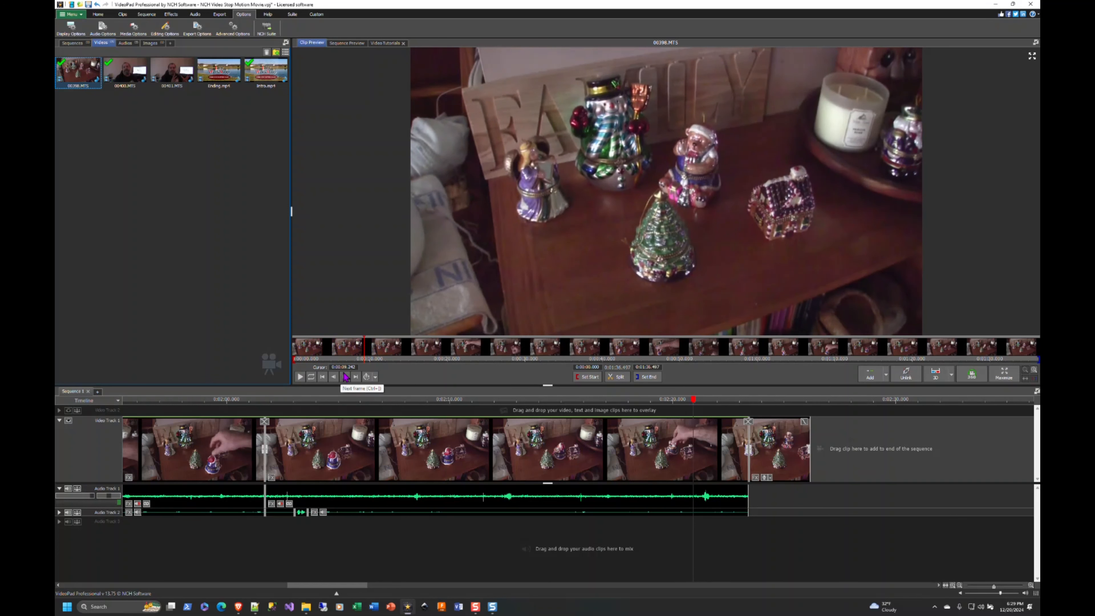
right_click(388, 185)
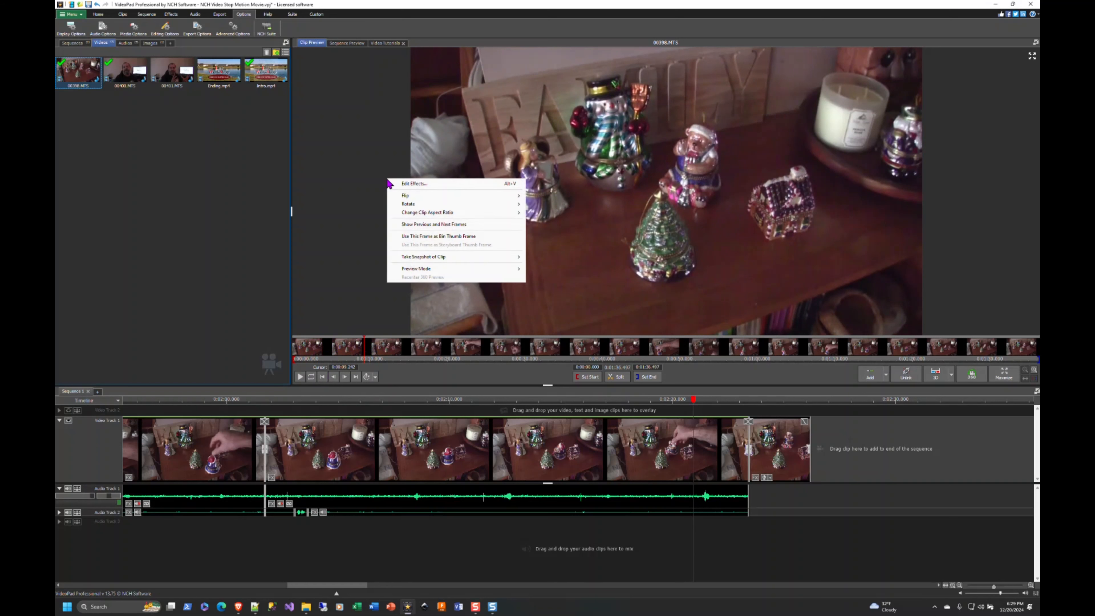
mouse_move(448, 257)
left_click(554, 256)
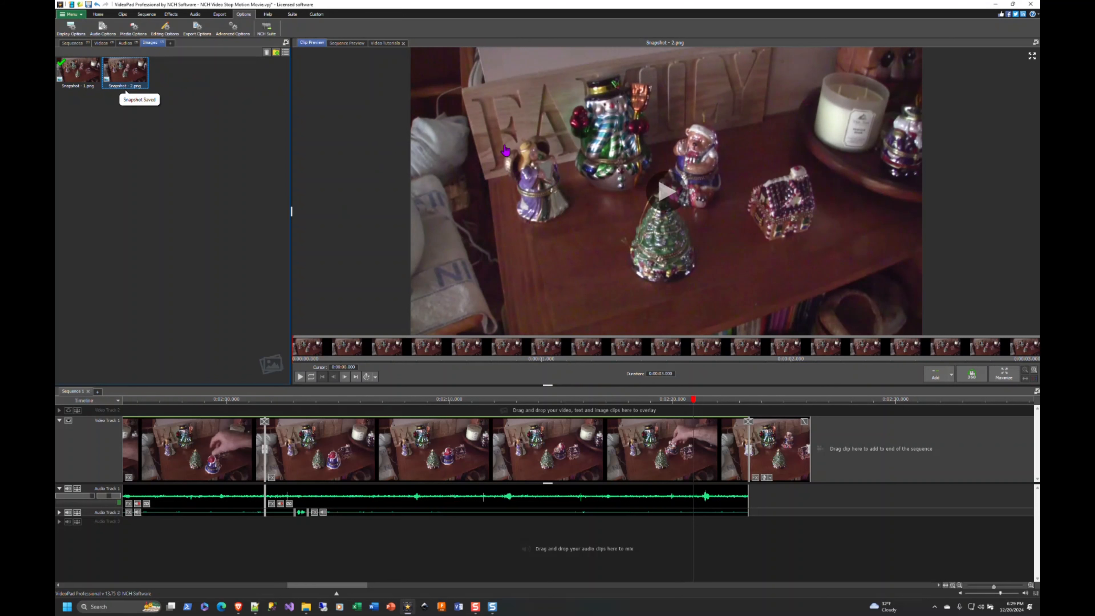
Take a 4K Ultra HD snapshot of the ornament video clip at about 13 seconds, with the Santa behind the tree
left_click(99, 44)
left_click(78, 70)
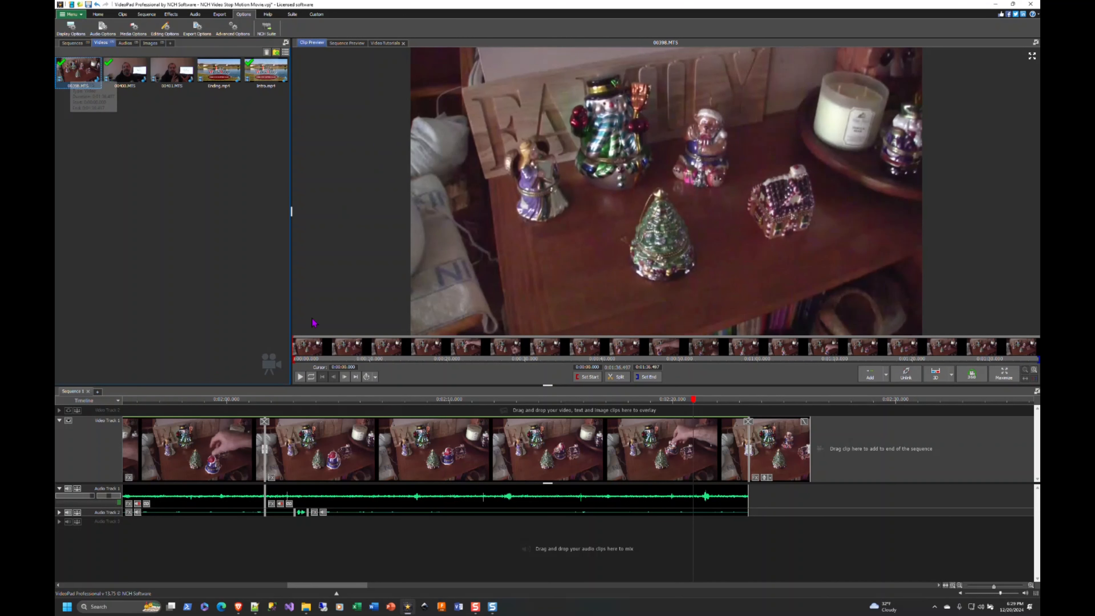
left_click(335, 347)
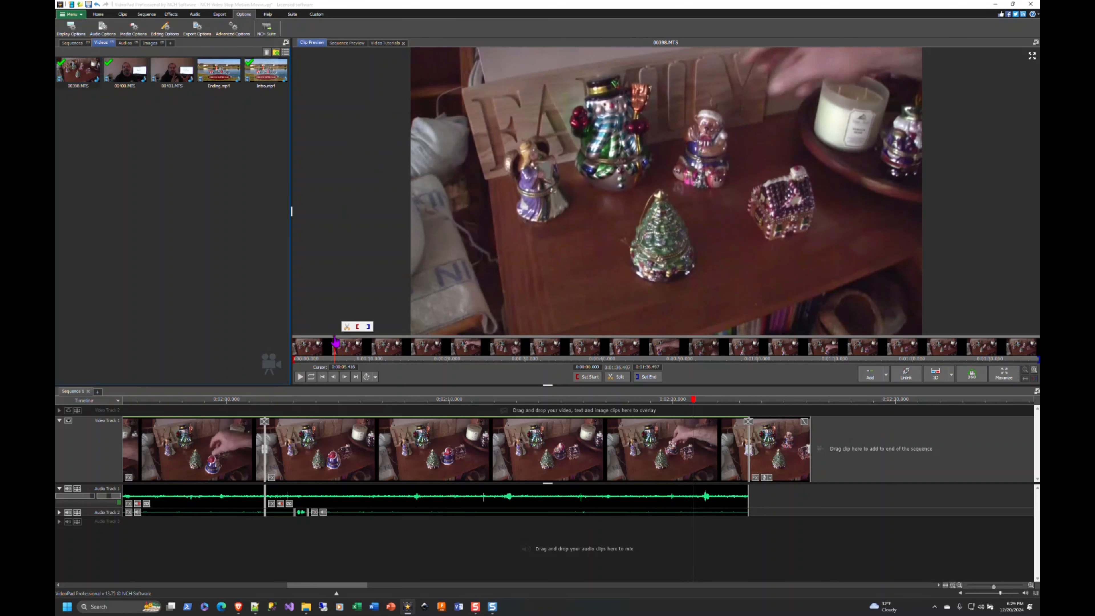
left_click_drag(341, 343, 390, 349)
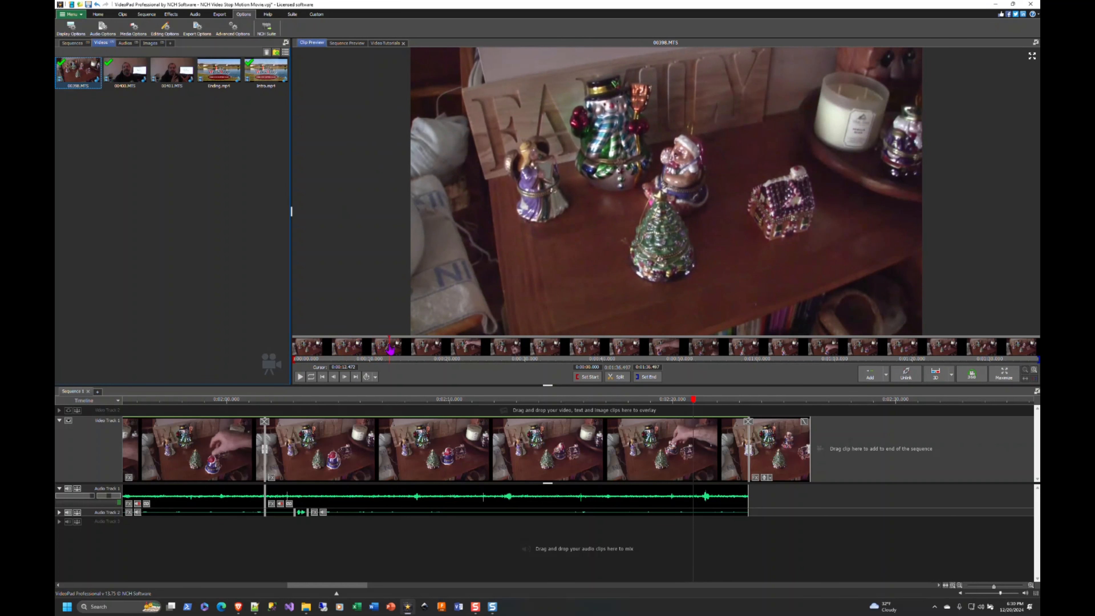
right_click(428, 183)
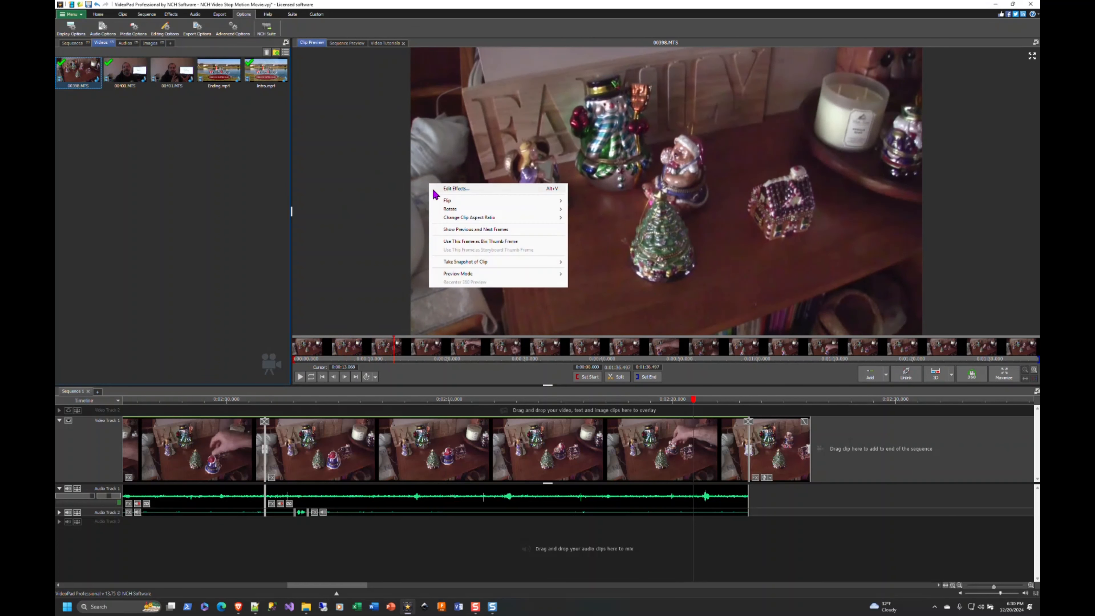
mouse_move(458, 265)
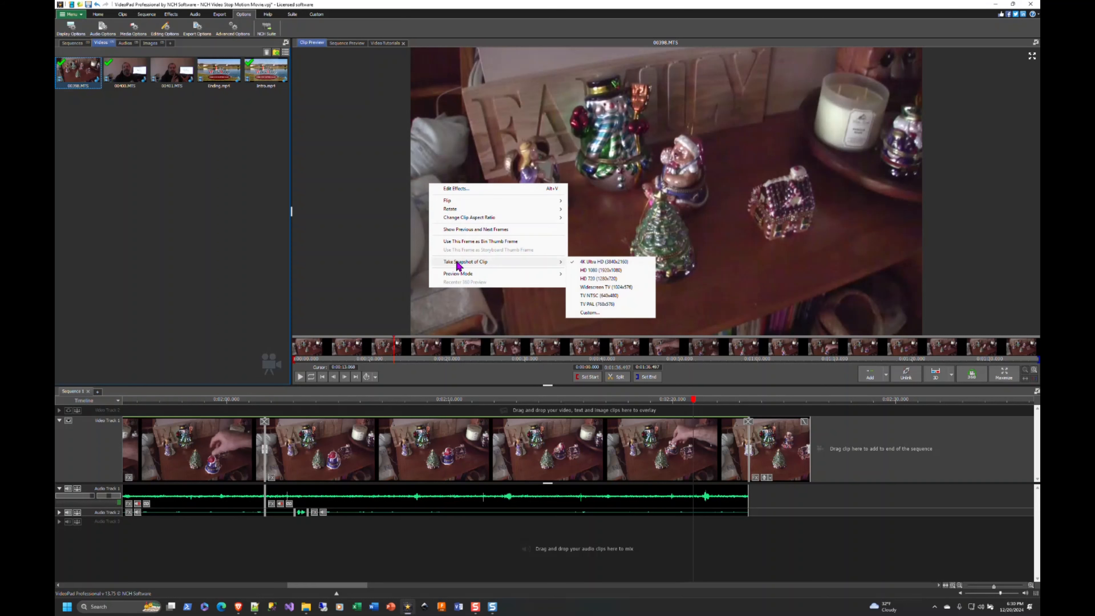
left_click(617, 261)
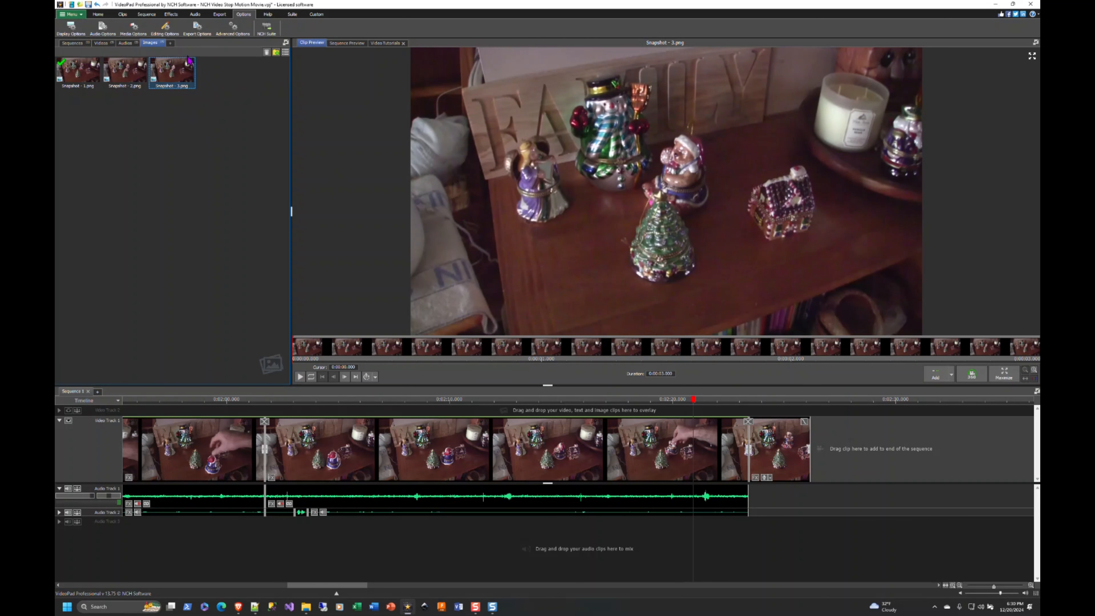
Capture snapshots of the ornament video clip at further Santa positions, including about 30 and 34.6 seconds
mouse_move(112, 74)
mouse_move(590, 279)
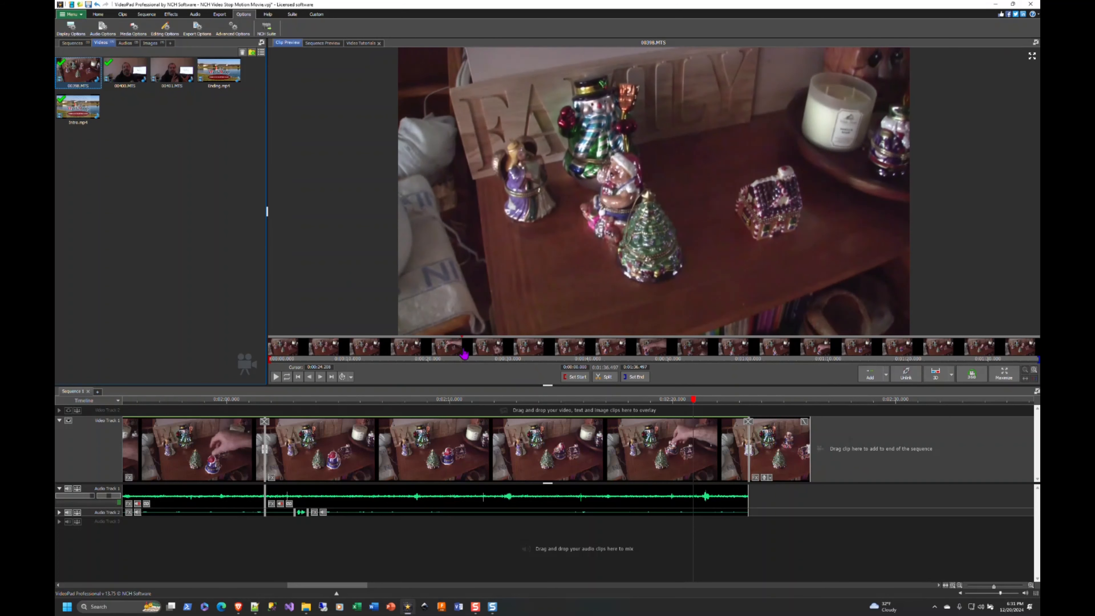
left_click_drag(464, 355, 503, 355)
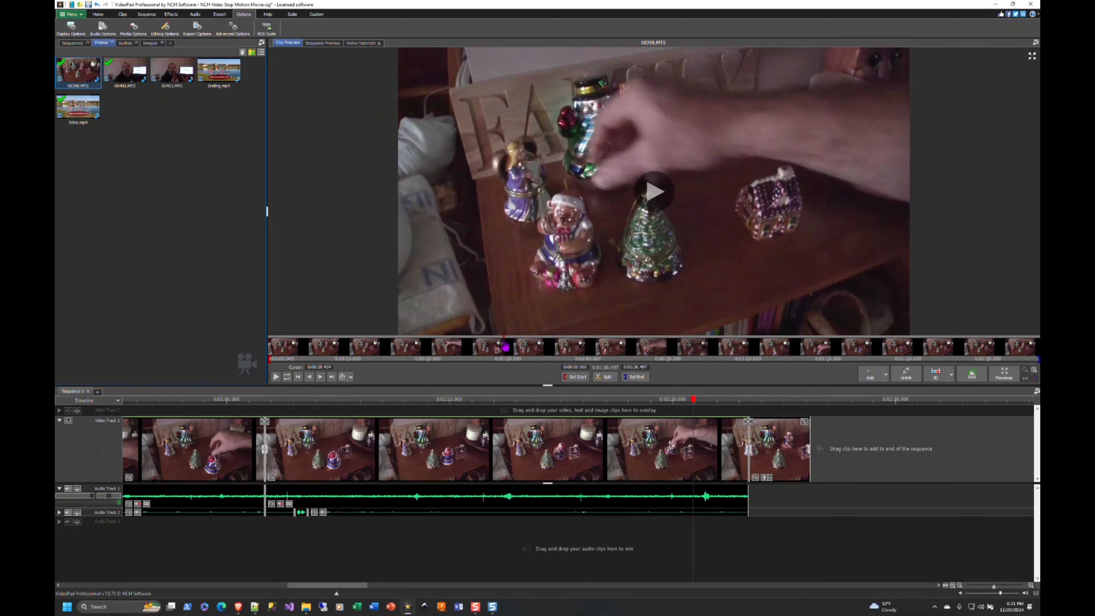
left_click(292, 345)
left_click_drag(291, 345, 508, 347)
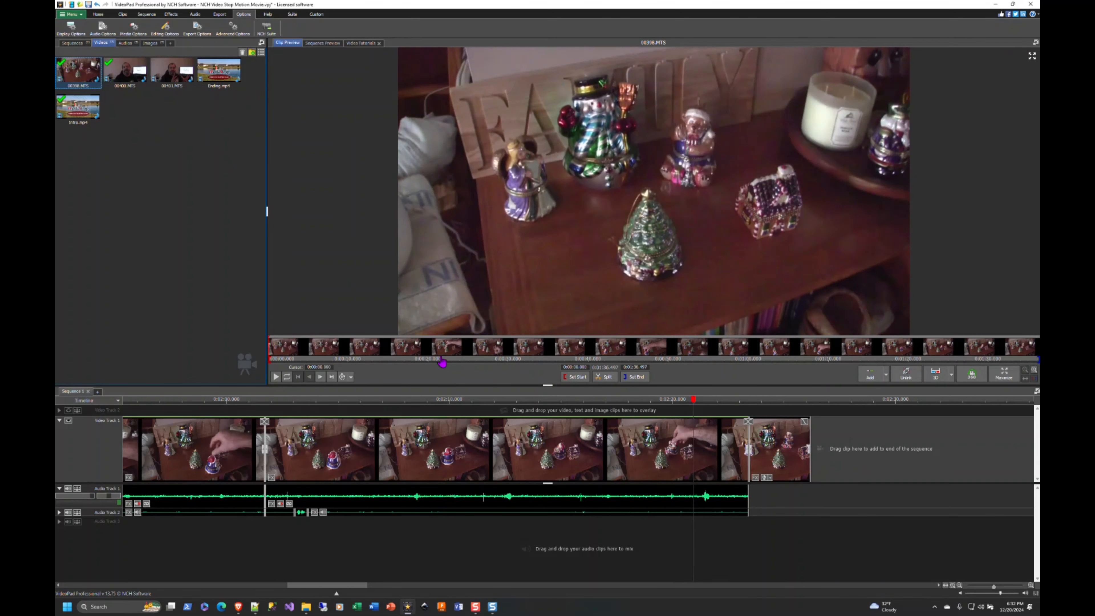
Take a 4K Ultra HD snapshot at each new Santa position after 34.6 seconds, until the Santa faces away at the shelf's front edge
left_click(554, 352)
right_click(539, 221)
mouse_move(588, 300)
left_click_drag(554, 352, 653, 348)
left_click(733, 305)
left_click(101, 43)
left_click(78, 71)
right_click(468, 185)
left_click(638, 264)
left_click(101, 43)
left_click(78, 71)
right_click(490, 199)
mouse_move(604, 278)
left_click(645, 278)
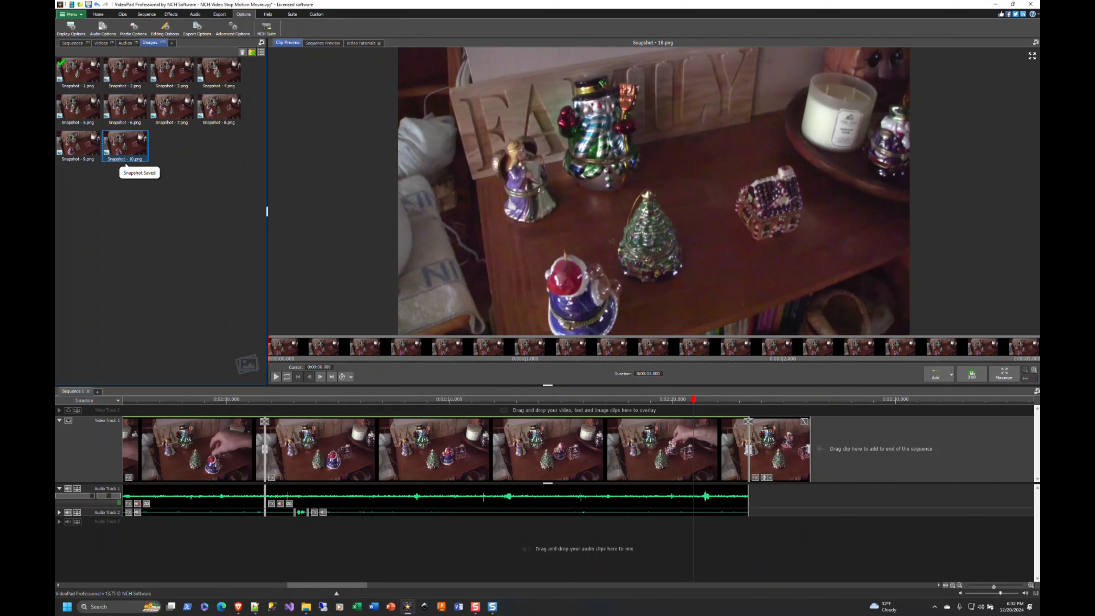
Take a 4K Ultra HD snapshot of the ornament video clip at about 52.3 seconds
left_click(101, 42)
left_click(78, 72)
left_click(660, 352)
left_click_drag(660, 351, 688, 350)
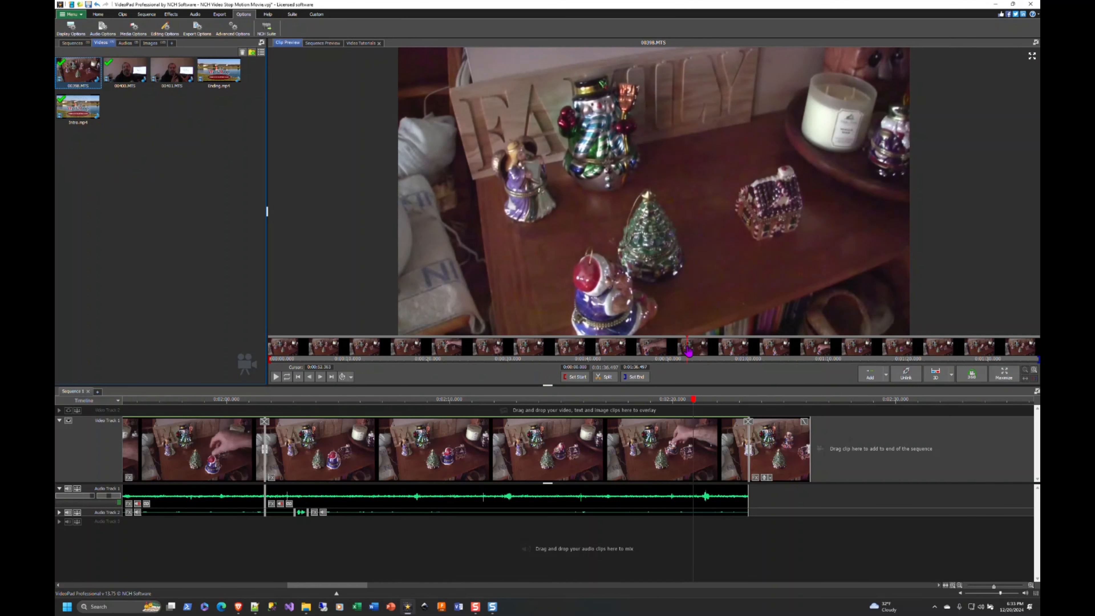
right_click(553, 191)
mouse_move(603, 269)
left_click(711, 270)
Take a 4K Ultra HD snapshot of the ornament video clip at about 56.7 seconds, with the Santa in front of the tree
left_click(100, 43)
left_click(78, 71)
left_click(691, 348)
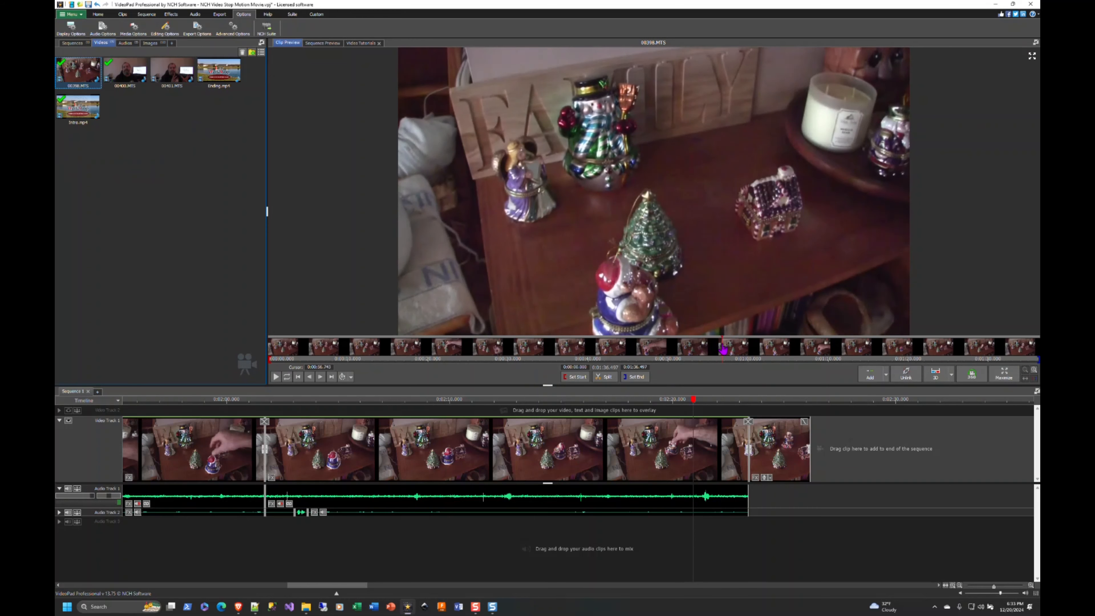
right_click(434, 123)
left_click(591, 203)
Take a 4K Ultra HD snapshot of the ornament video clip at about 1:01
left_click(101, 42)
left_click(78, 71)
left_click(735, 354)
right_click(510, 221)
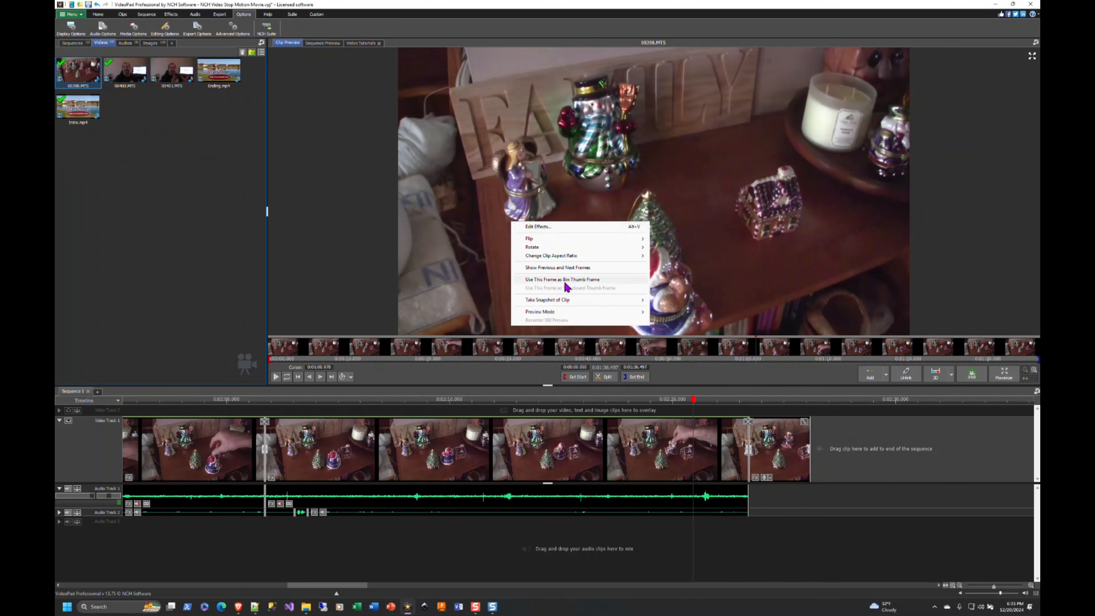
mouse_move(573, 300)
left_click(668, 301)
Take a 4K Ultra HD snapshot of the ornament video clip at about 1:05, with the Santa past the tree
left_click(101, 42)
left_click(78, 71)
left_click(775, 354)
right_click(577, 178)
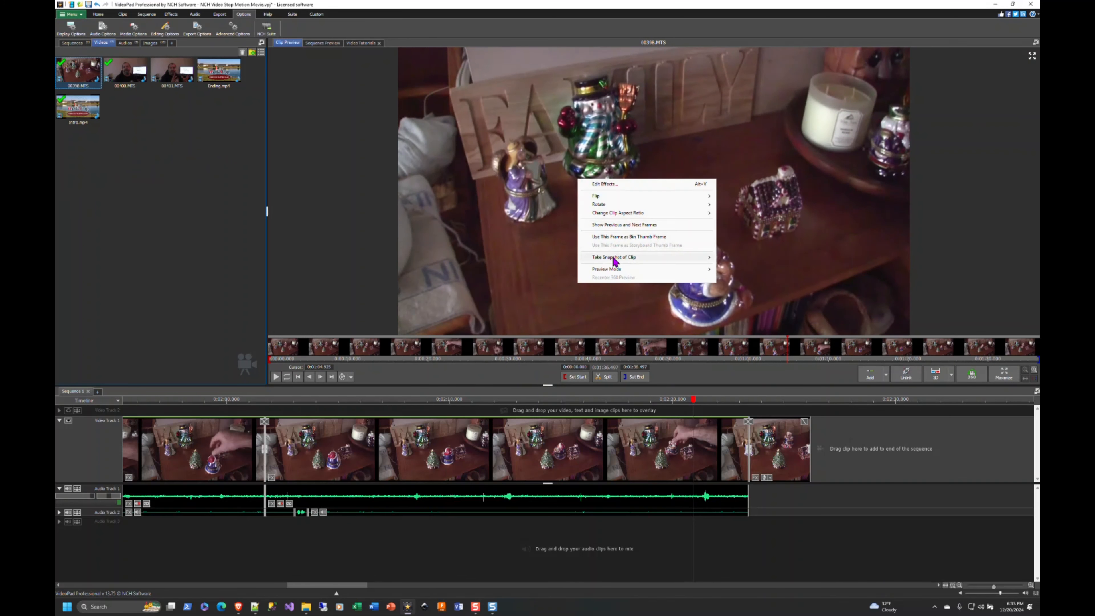
mouse_move(613, 258)
left_click(733, 258)
Take a 4K Ultra HD snapshot of the ornament video clip at each further Santa position after 1:05, one frame per position
left_click(101, 43)
left_click(78, 72)
left_click_drag(795, 356, 960, 352)
right_click(594, 195)
mouse_move(631, 275)
left_click(750, 275)
left_click(101, 43)
left_click(78, 72)
right_click(339, 95)
mouse_move(379, 174)
left_click(495, 175)
left_click(101, 42)
left_click(78, 72)
right_click(346, 159)
mouse_move(386, 240)
left_click(502, 240)
left_click(101, 43)
left_click(78, 72)
right_click(750, 234)
mouse_move(799, 314)
left_click(909, 314)
Try to capture a 4K Ultra HD snapshot of the ornament video clip at about 1:25, with the Santa beside the house
left_click(101, 43)
left_click(78, 71)
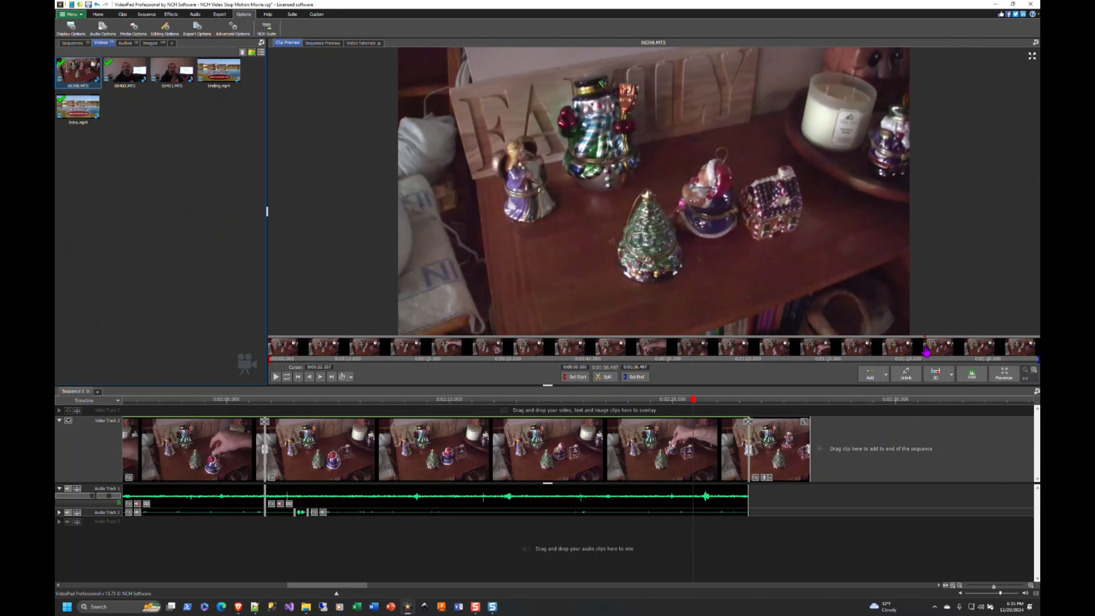
left_click(926, 352)
left_click(944, 350)
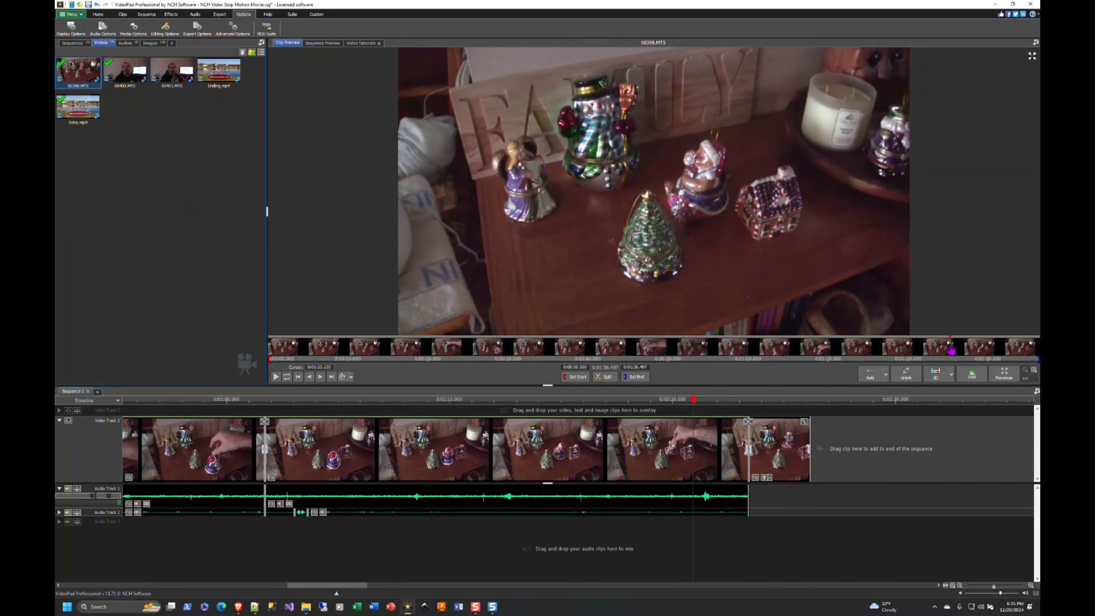
right_click(828, 219)
mouse_move(926, 301)
left_click(781, 298)
Retake the 4K Ultra HD snapshot of the Santa beside the house, at about 1:25 in the ornament video clip
left_click(102, 43)
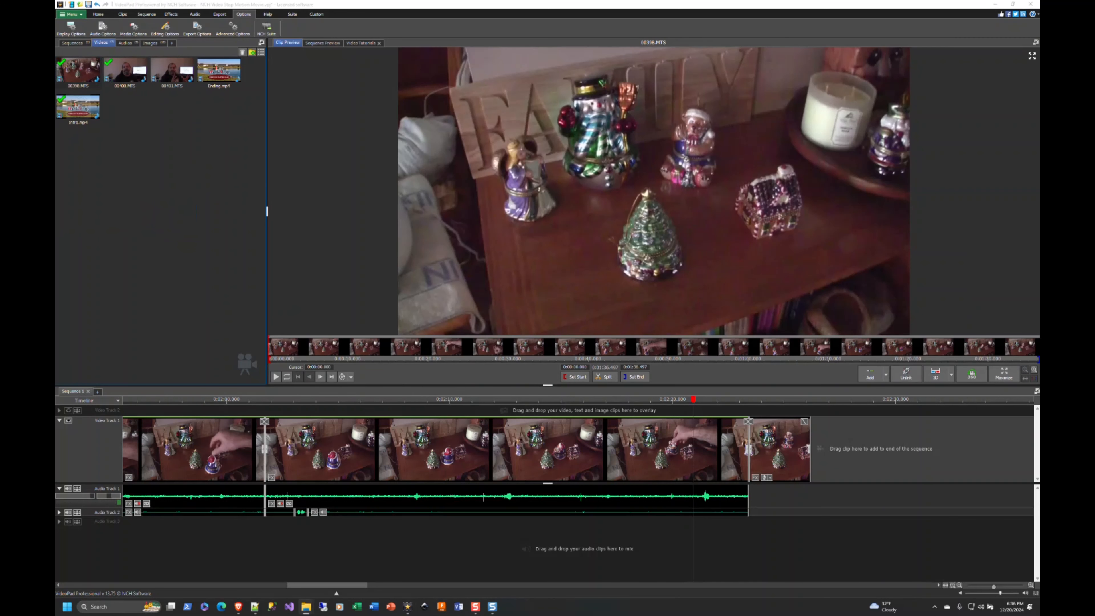
left_click(932, 350)
left_click_drag(931, 350, 948, 350)
right_click(805, 256)
mouse_move(896, 335)
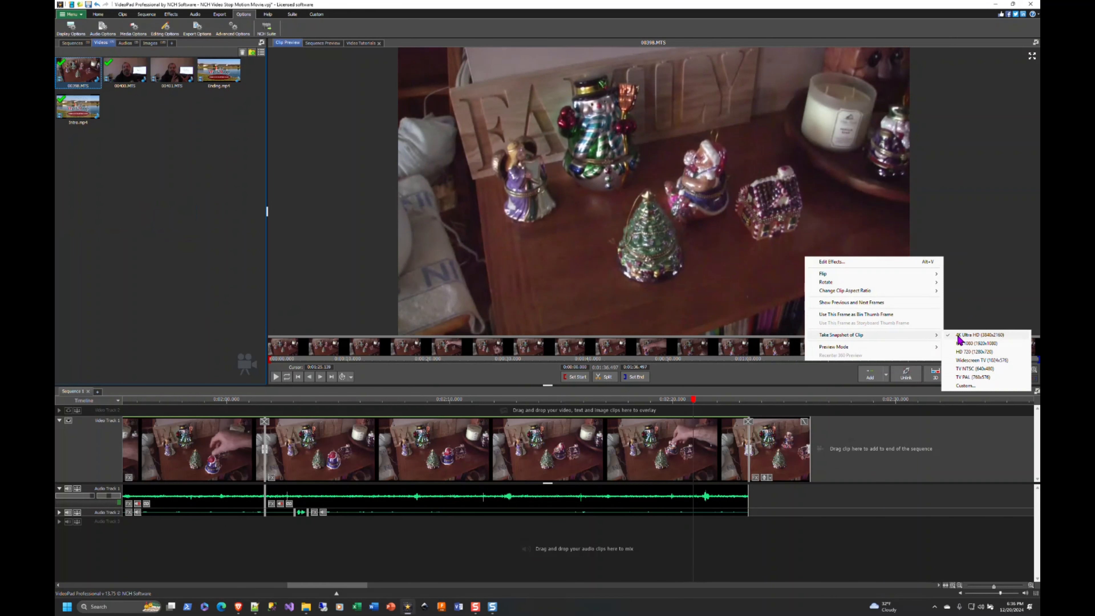
left_click(957, 335)
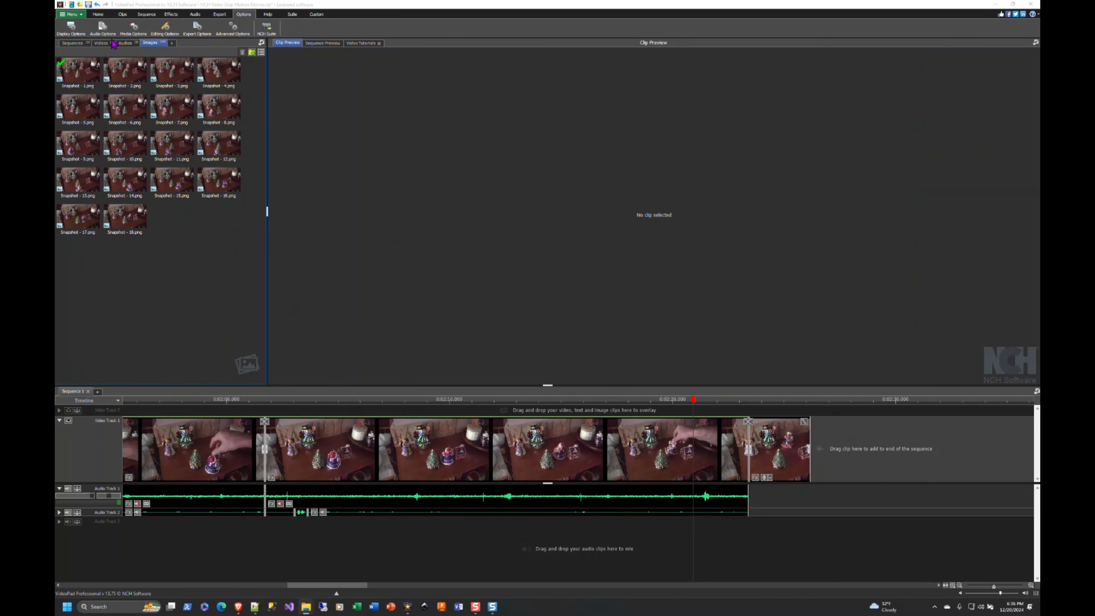
Take 4K Ultra HD snapshots of the ornament video clip at the last three Santa positions, starting at about 1:27
left_click(101, 43)
left_click(276, 376)
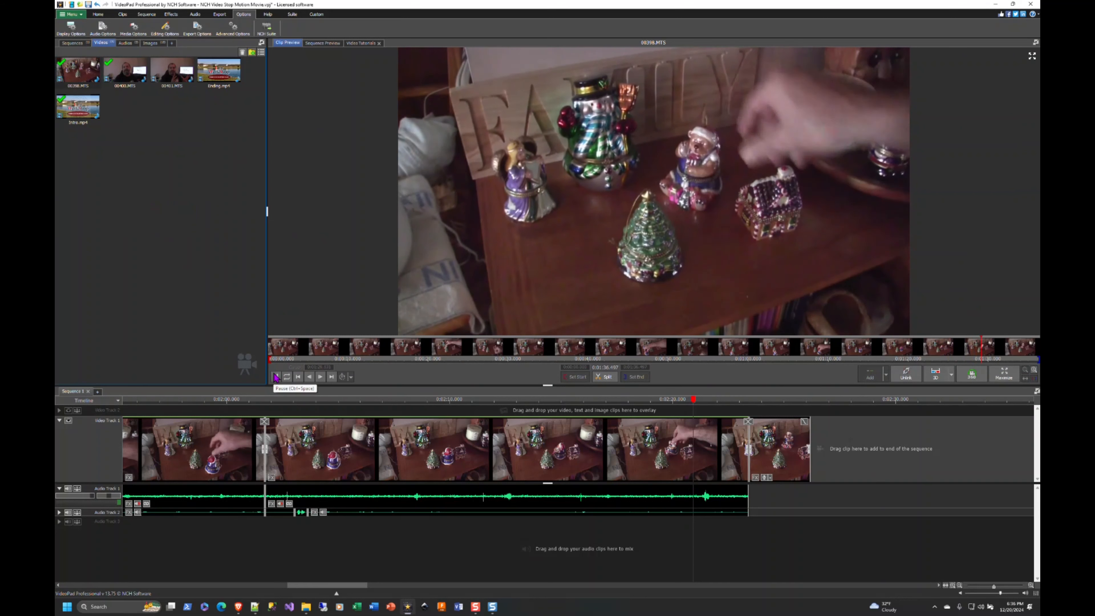
left_click(276, 376)
right_click(744, 186)
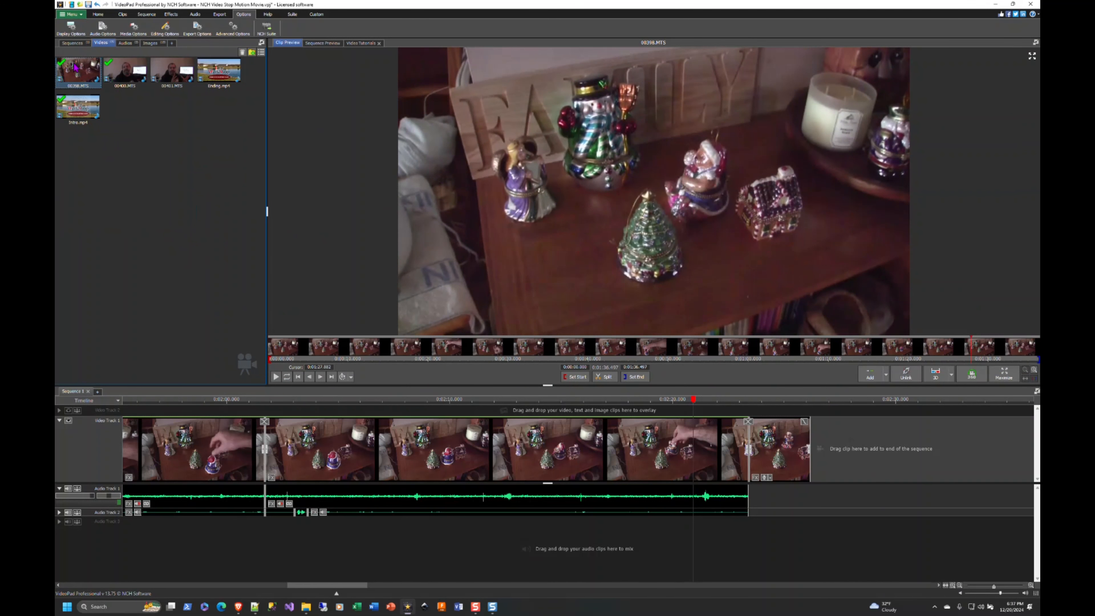
left_click_drag(971, 348, 990, 346)
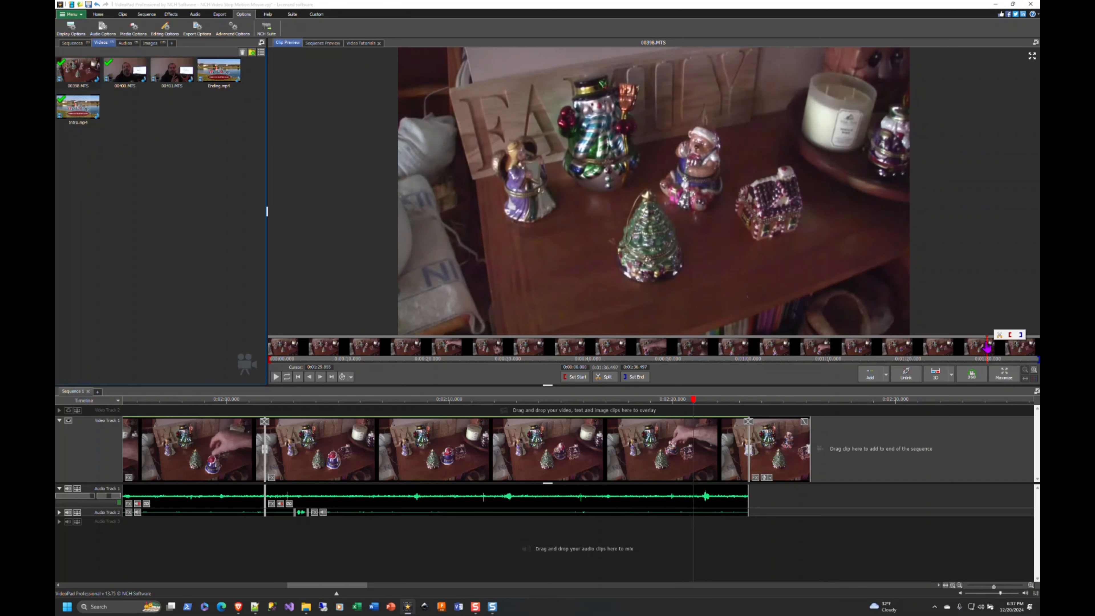
right_click(770, 217)
left_click(945, 297)
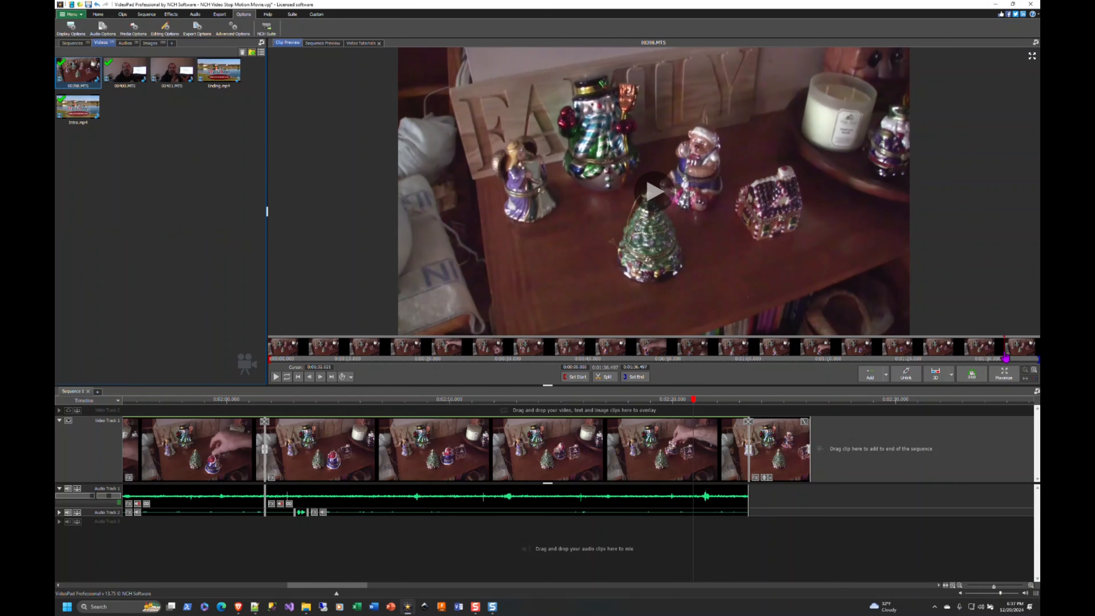
right_click(510, 162)
mouse_move(560, 238)
left_click(685, 239)
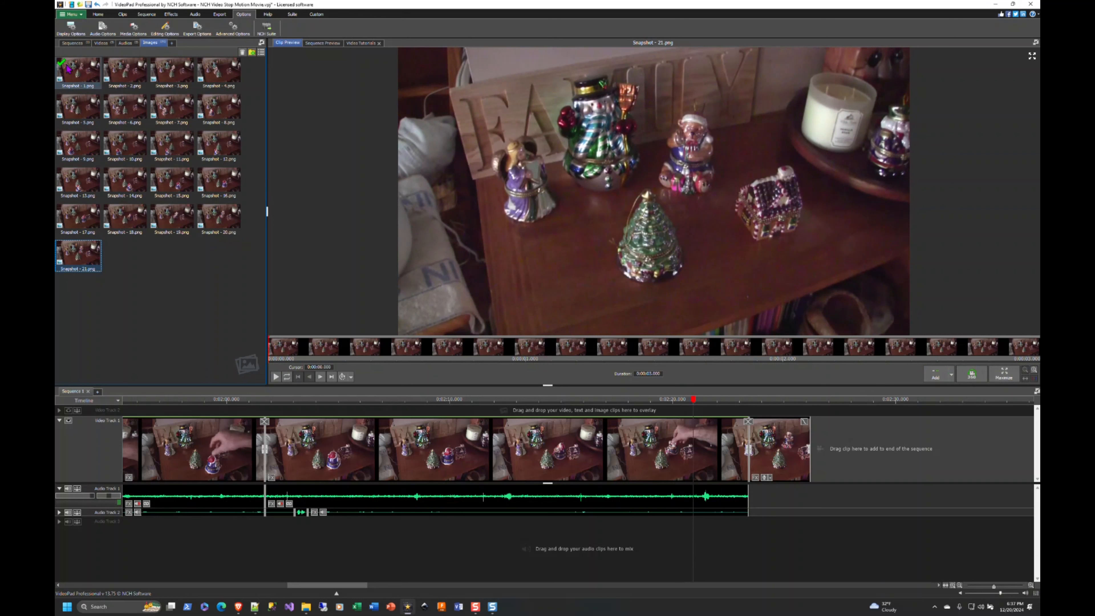
Delete the short clip at the end of Video Track 1 in the sequence
left_click(750, 436)
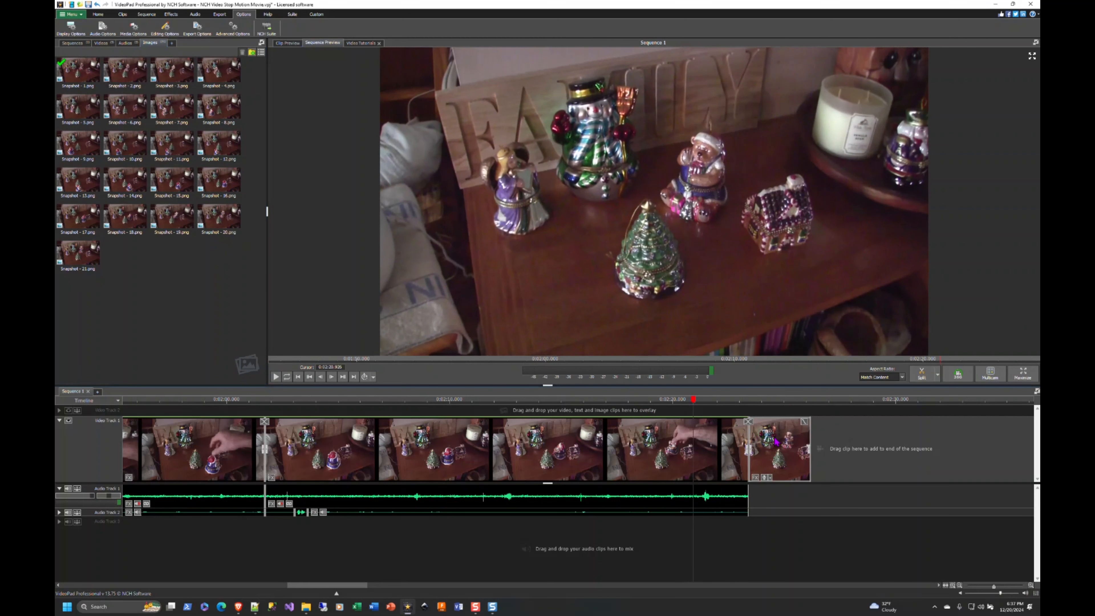
key("Delete")
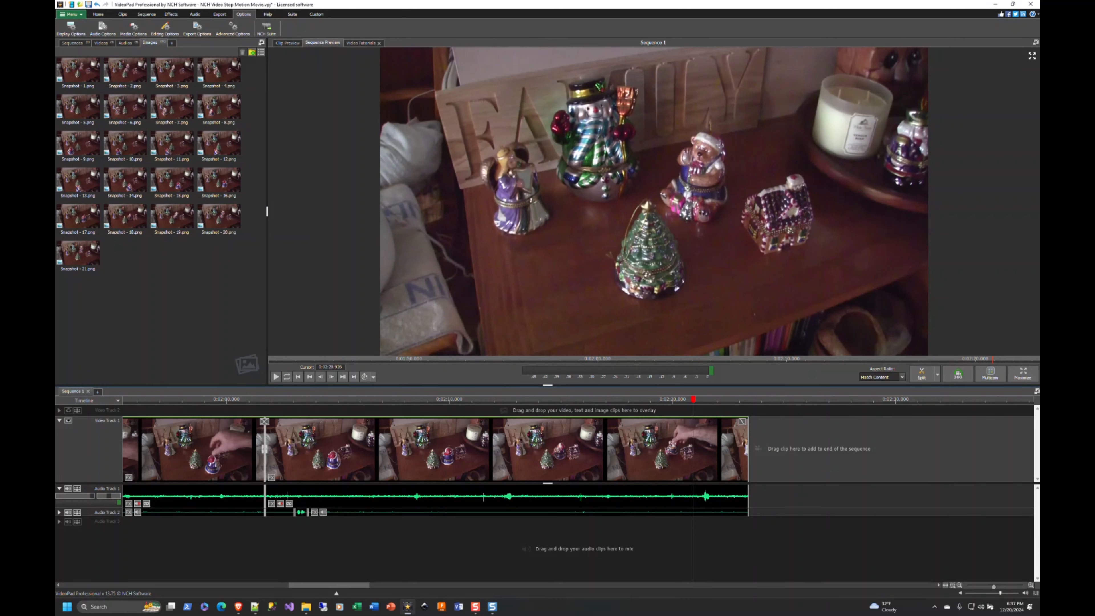
Bring up the Pictures folder holding the snapshots and the "04 NCH Video Make a stop-motion movie" folder in File Explorer
left_click_drag(551, 1, 572, 54)
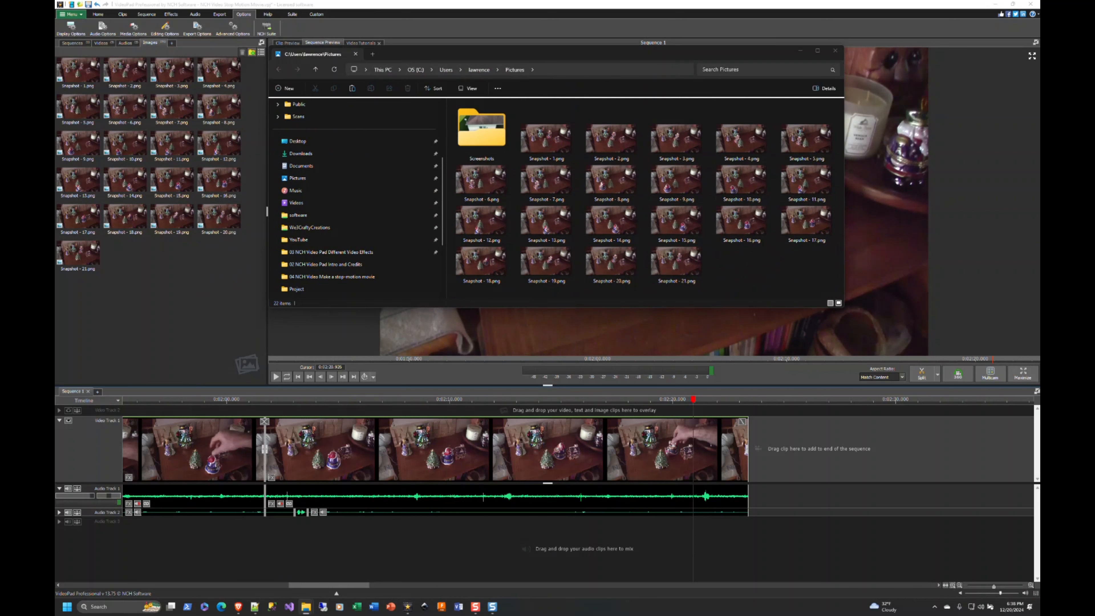
left_click_drag(1039, 467, 441, 155)
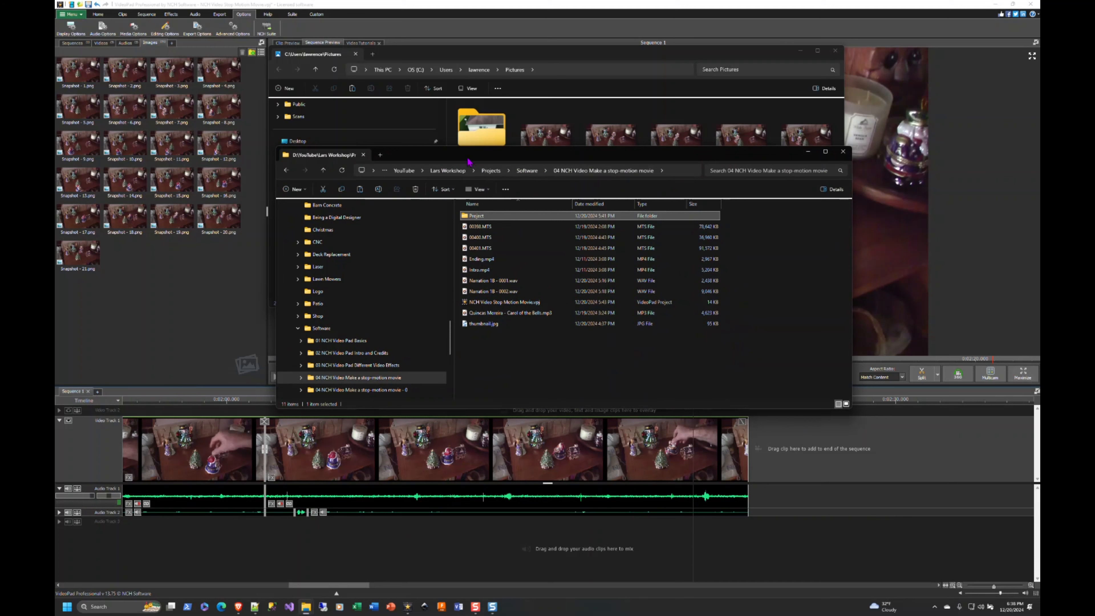
left_click_drag(467, 156, 1039, 161)
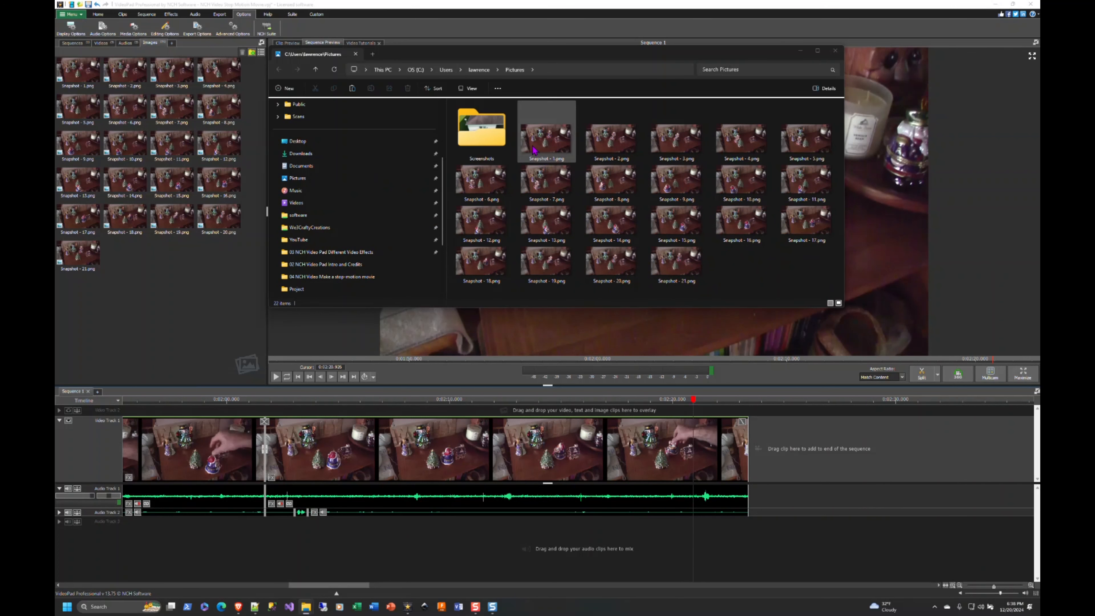
Remove all snapshots, Snapshot - 1.png to Snapshot - 21.png, from VideoPad's Images bin
left_click(78, 69)
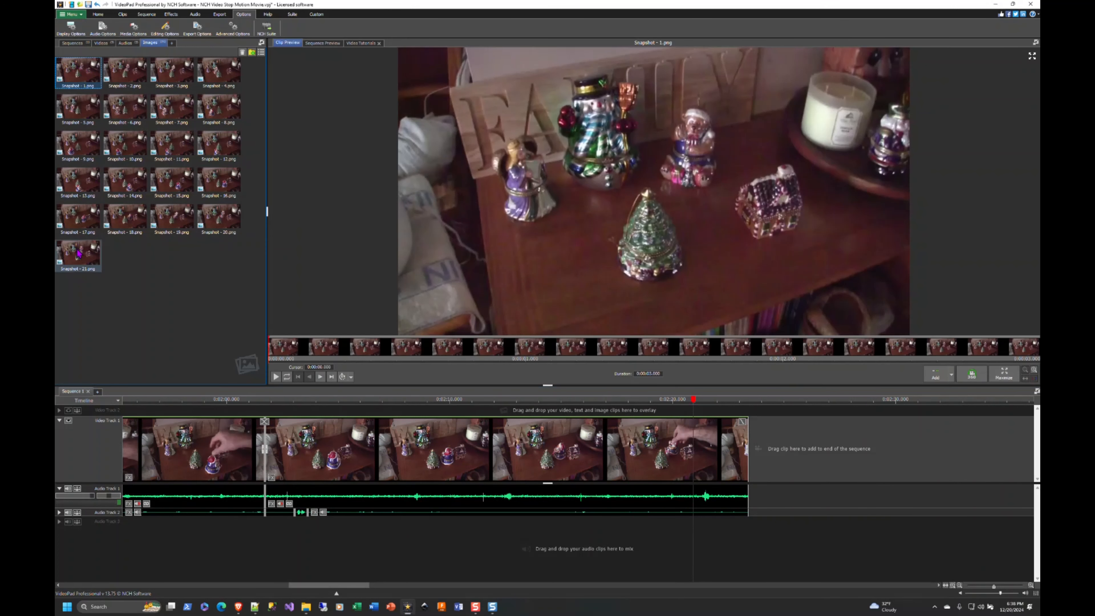
left_click(78, 254, "shift")
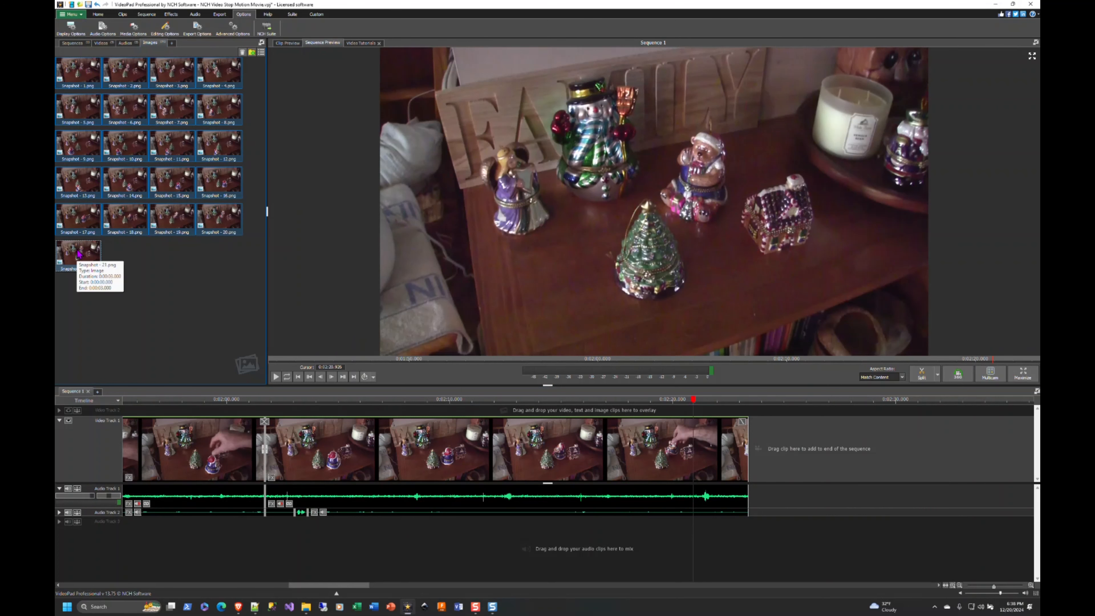
key("Delete")
Move the 21 snapshot files from the Pictures folder to the "04 NCH Video Make a stop-motion movie" folder in File Explorer
key("alt+Tab")
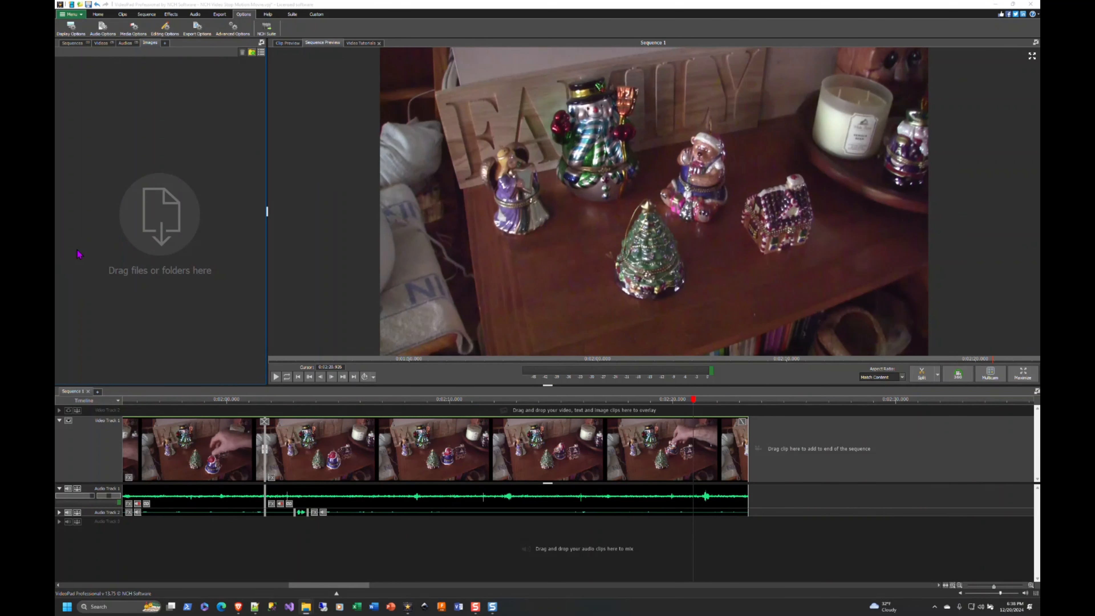
key("alt+Tab")
key("alt+Tab")
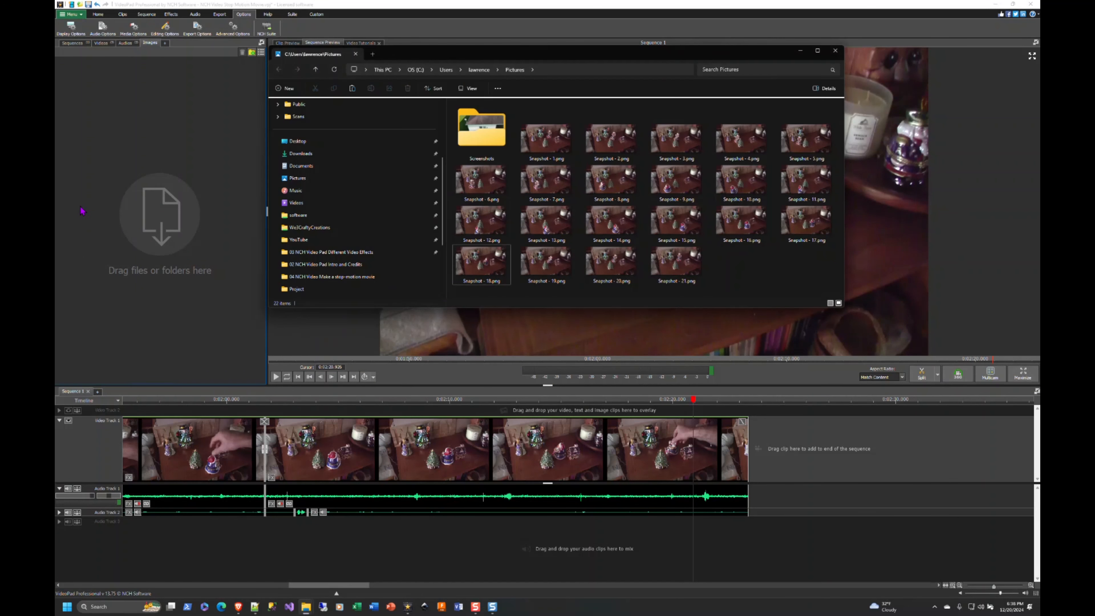
left_click(545, 138)
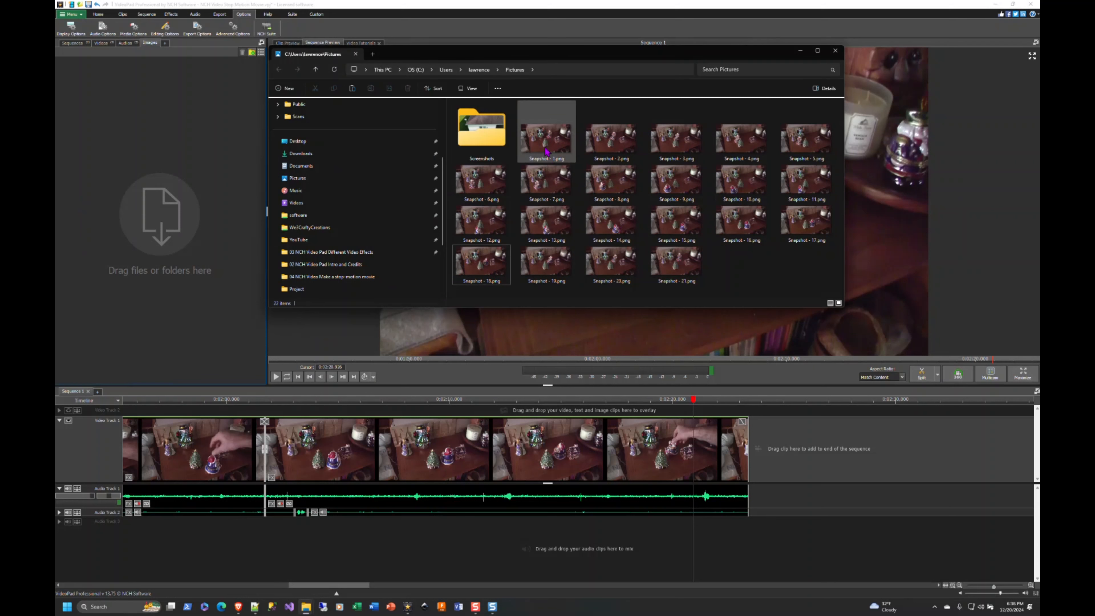
left_click(671, 250, "shift")
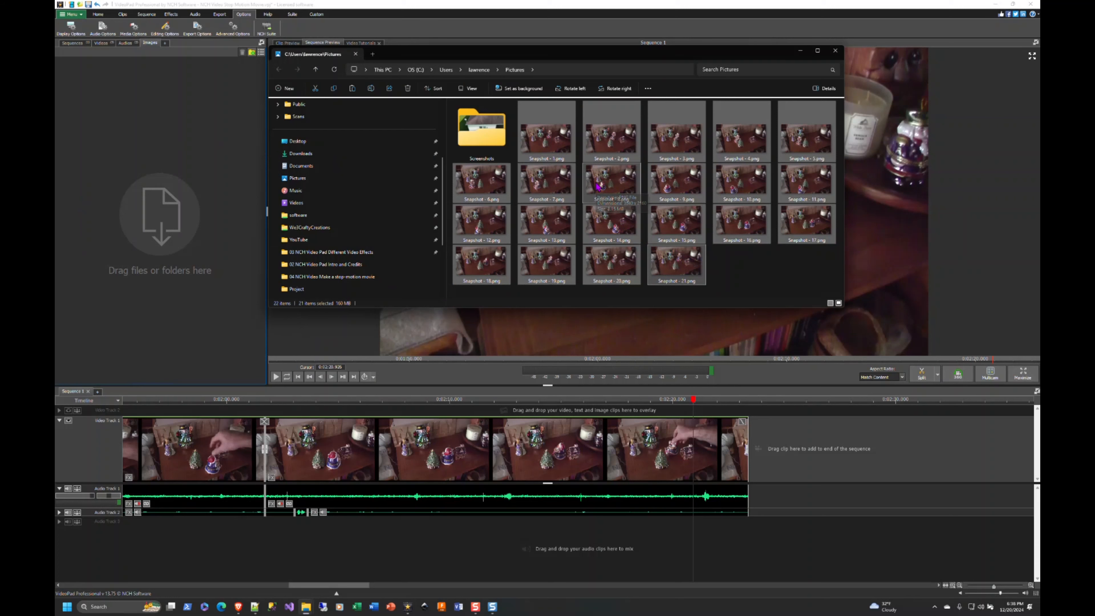
key("ctrl+x")
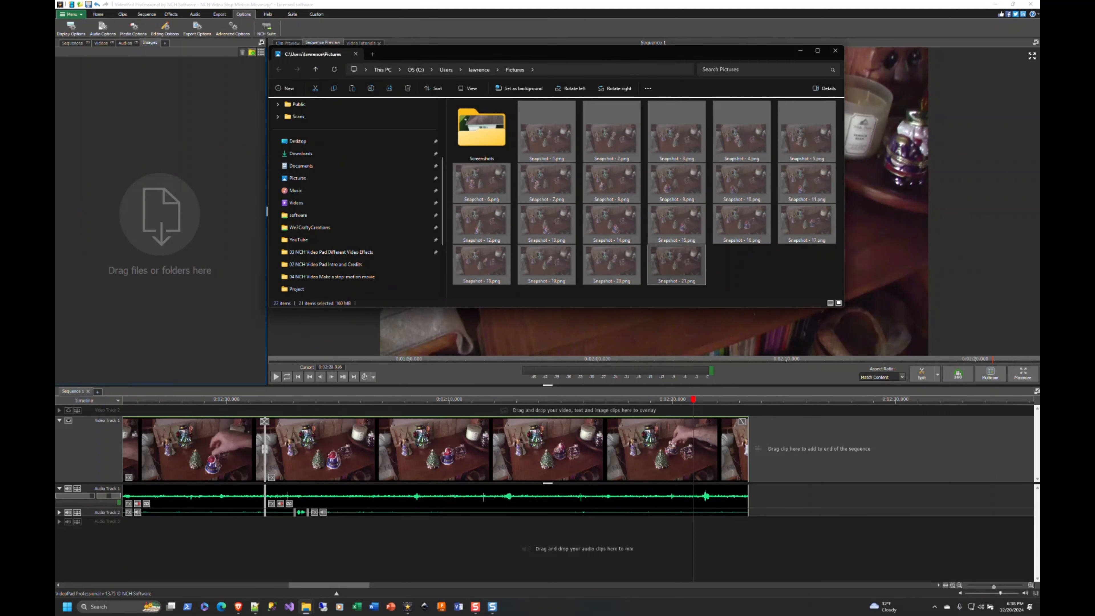
left_click_drag(511, 615, 484, 284)
key("ctrl+v")
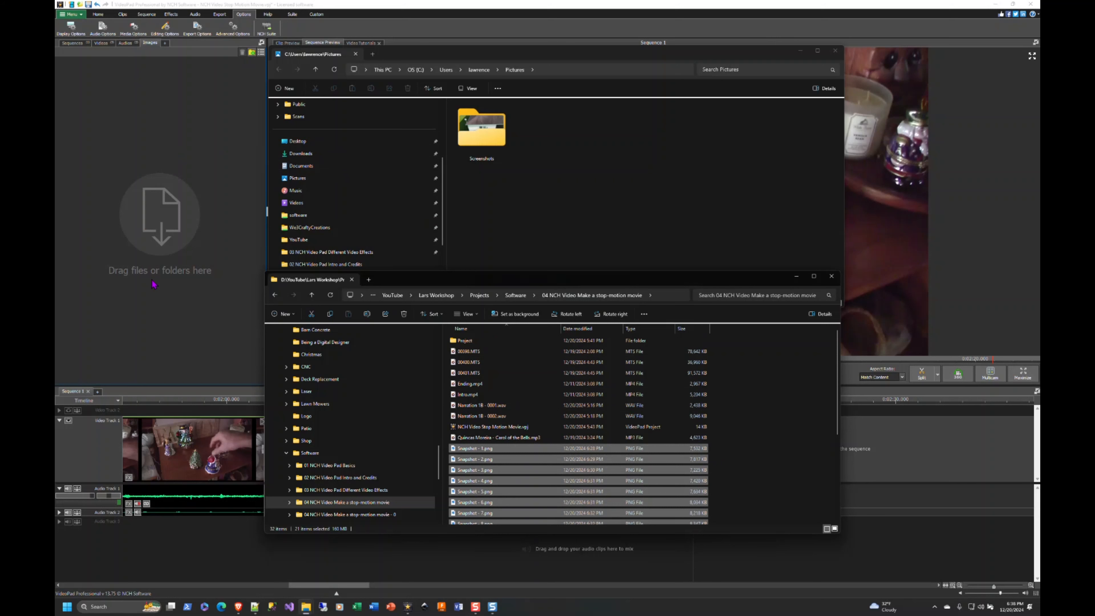
Add the 21 snapshot files from the "04 NCH Video Make a stop-motion movie" folder to VideoPad's Images bin
left_click(544, 69)
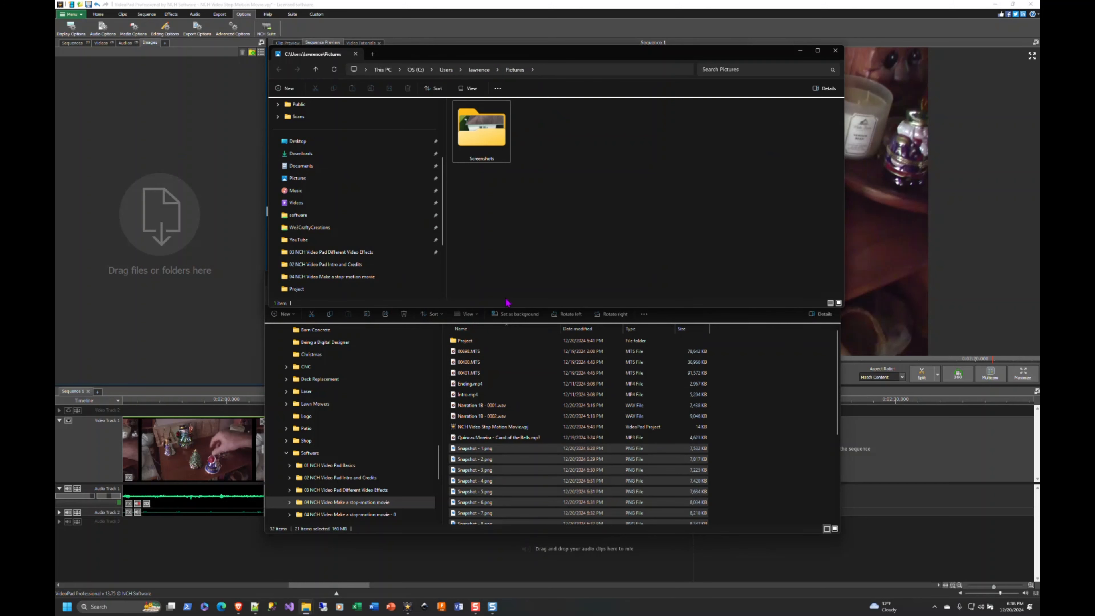
left_click(429, 43)
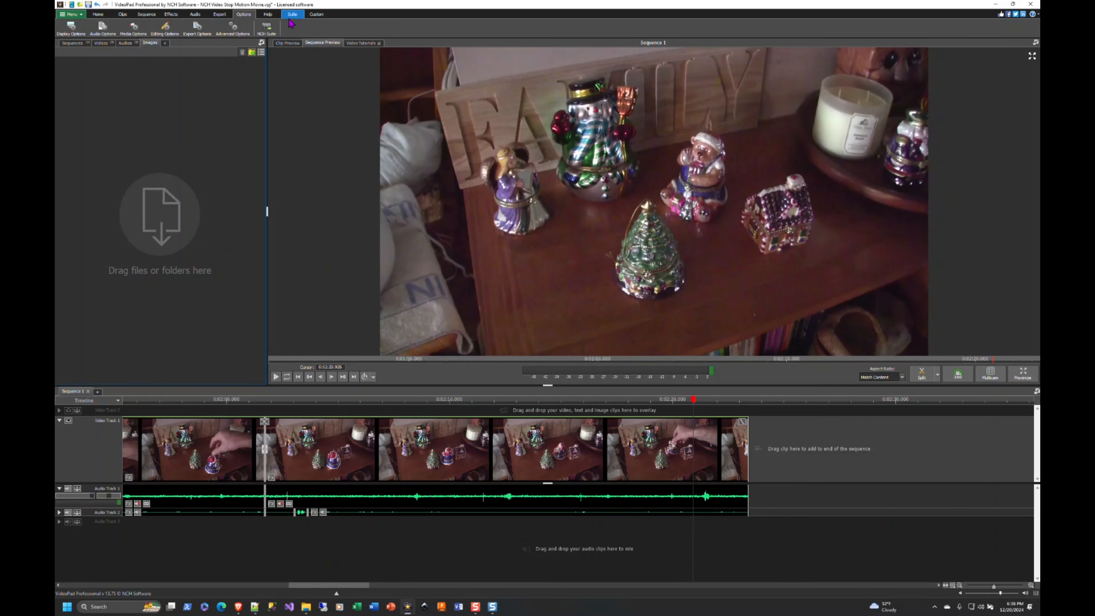
key("alt+Tab")
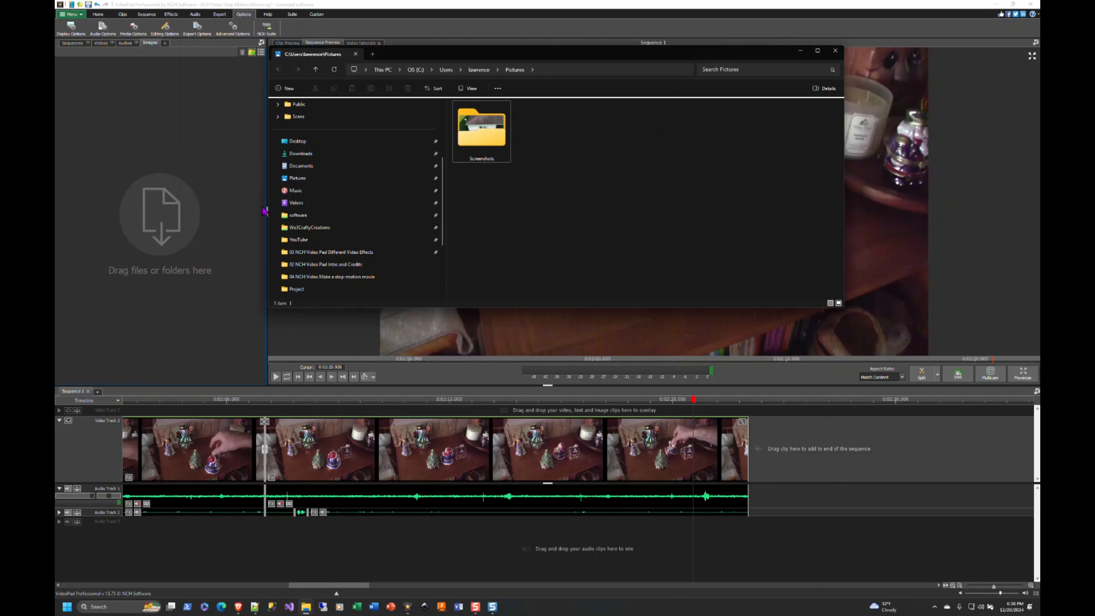
key("alt+Tab")
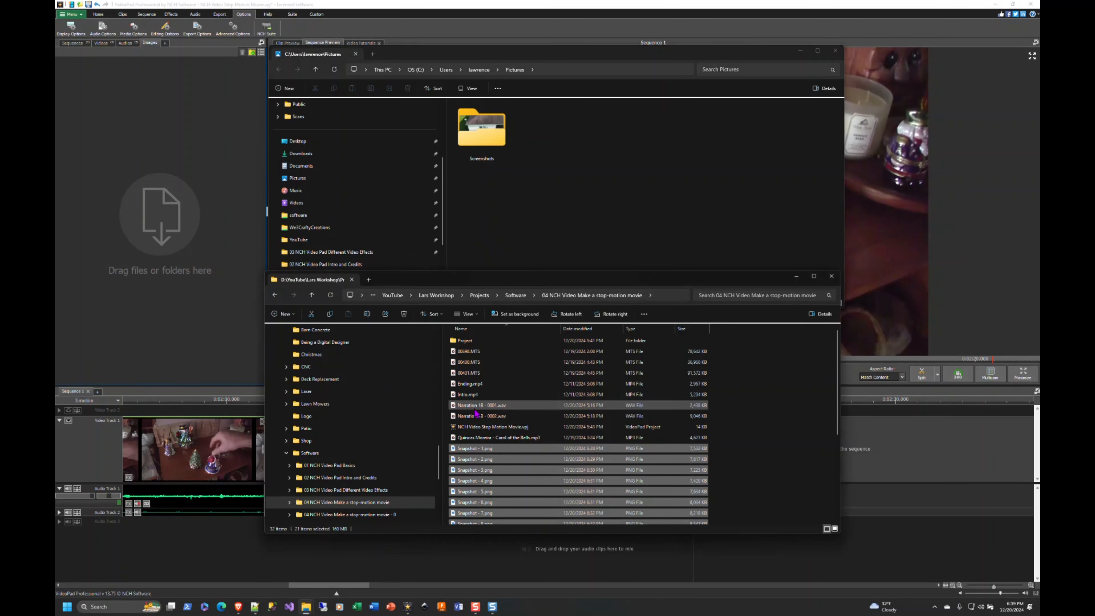
left_click_drag(439, 283, 476, 259)
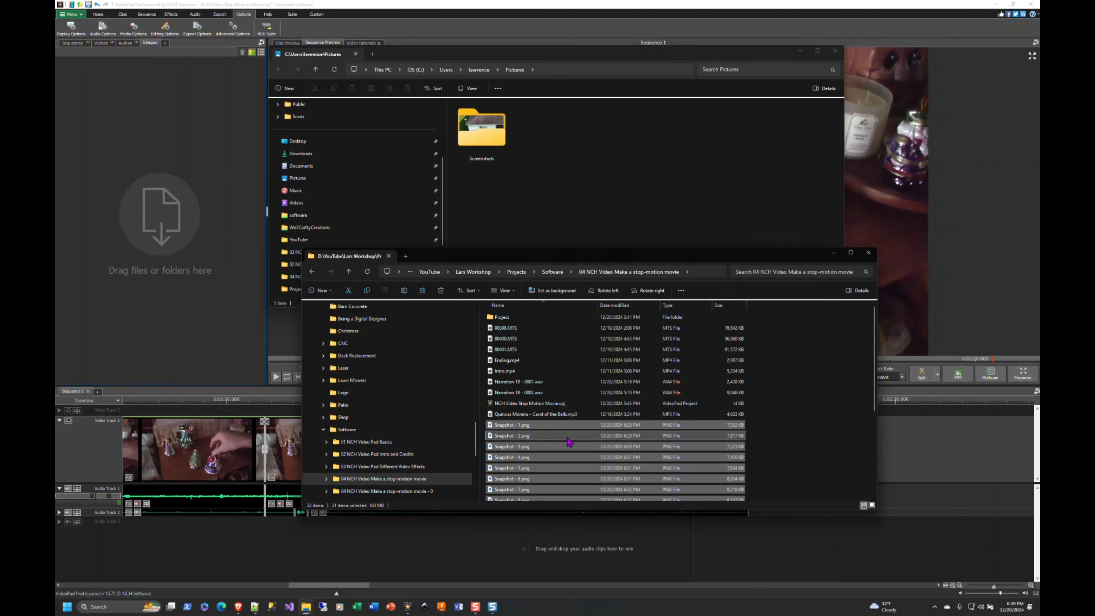
left_click_drag(537, 458, 175, 142)
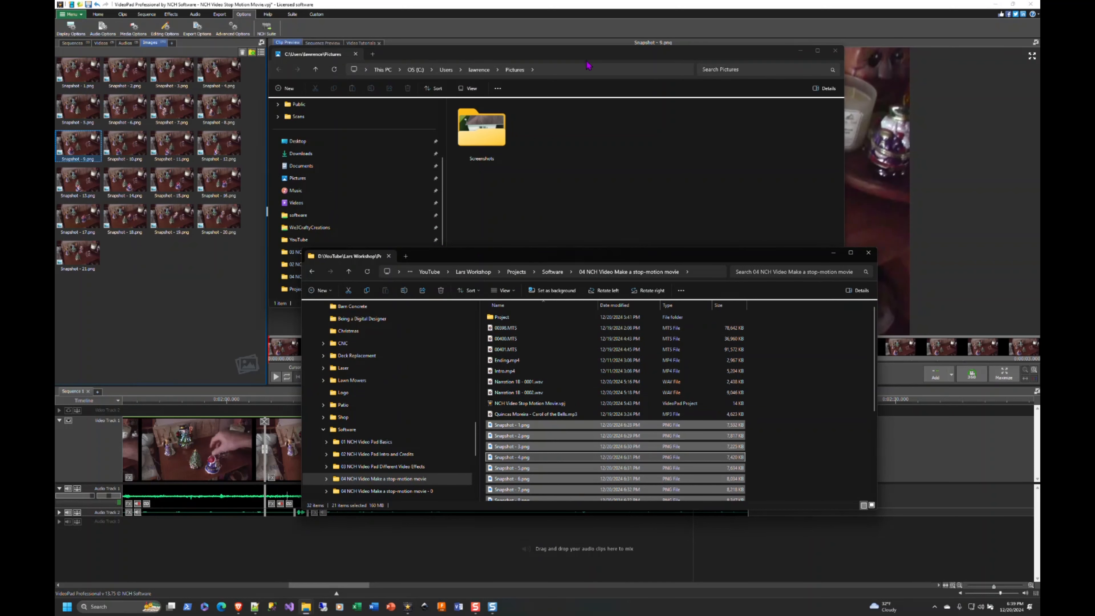
Try to delete Snapshot - 1.png from the "04 NCH Video Make a stop-motion movie" folder in File Explorer
left_click(799, 53)
left_click_drag(638, 256, 638, 100)
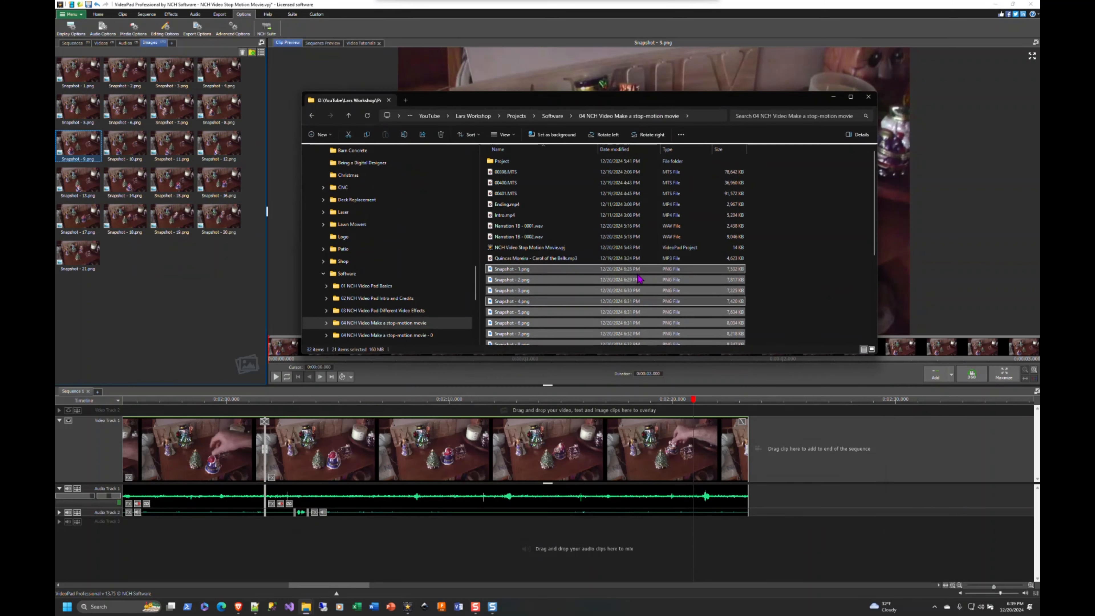
left_click(755, 262)
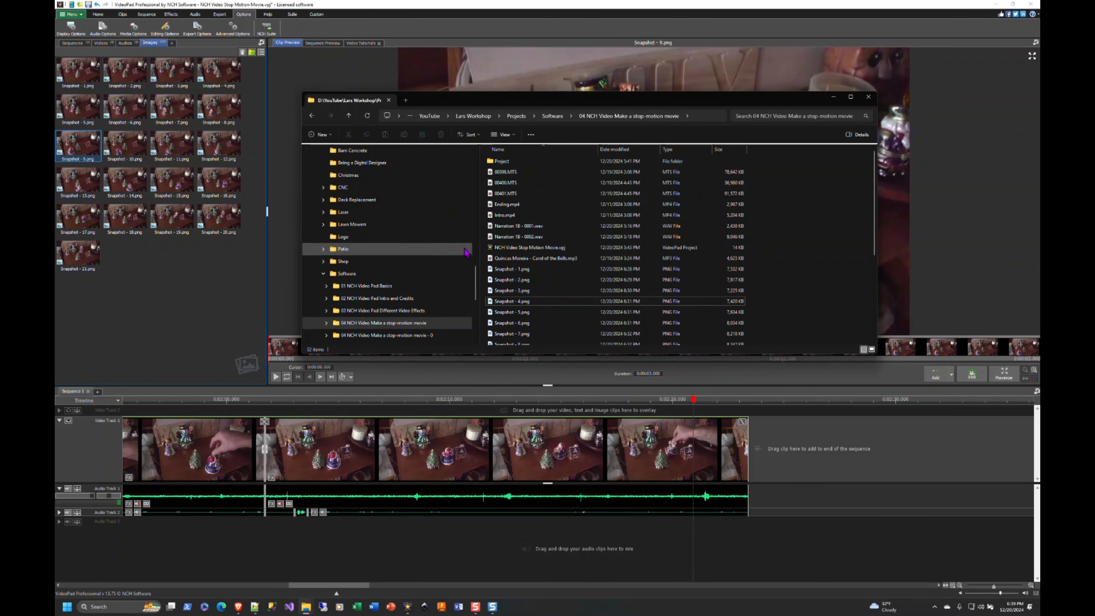
left_click(510, 268)
key("Delete")
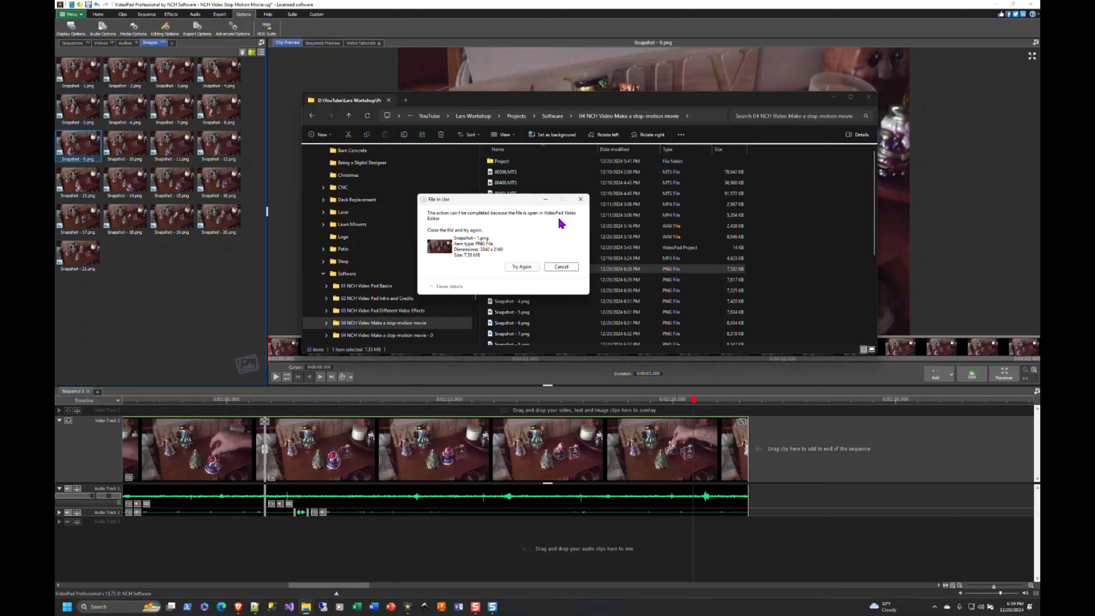
left_click(561, 267)
left_click_drag(458, 106, 1090, 77)
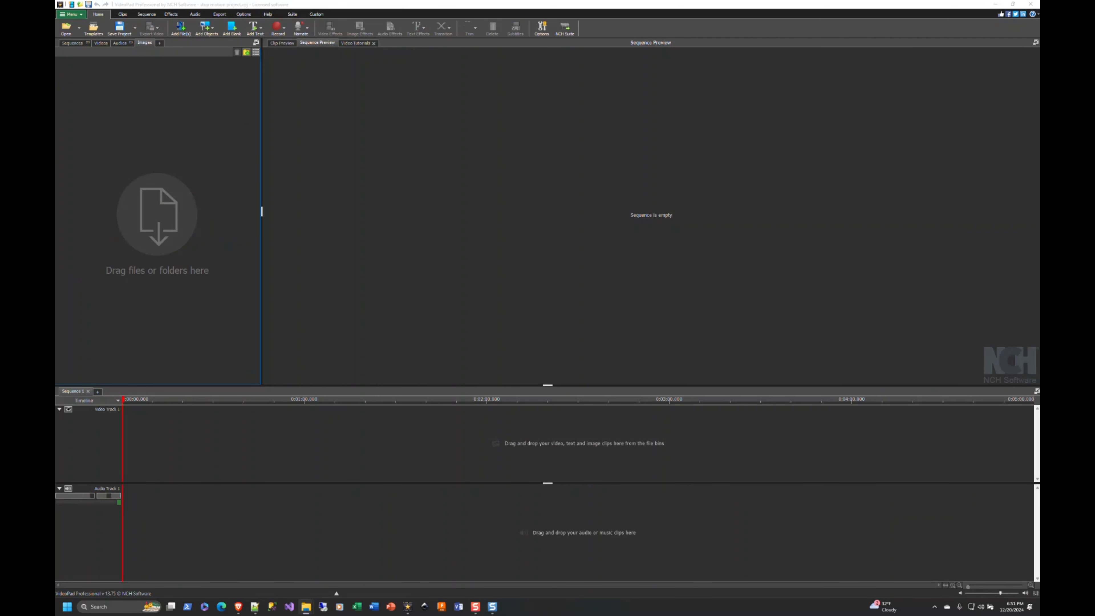
Add Snapshot - 1.png to Snapshot - 22.png to the Images bin of the empty stop motion project
left_click_drag(761, 561, 169, 191)
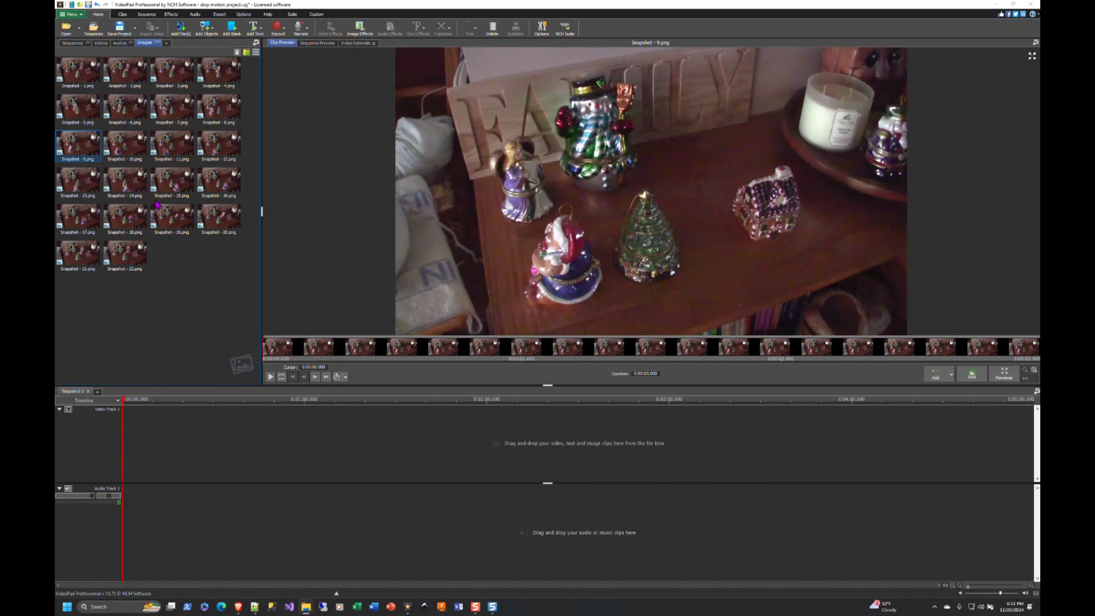
Preview the images from Snapshot - 1.png to Snapshot - 22.png in order to check the ornament's movement
left_click(79, 72)
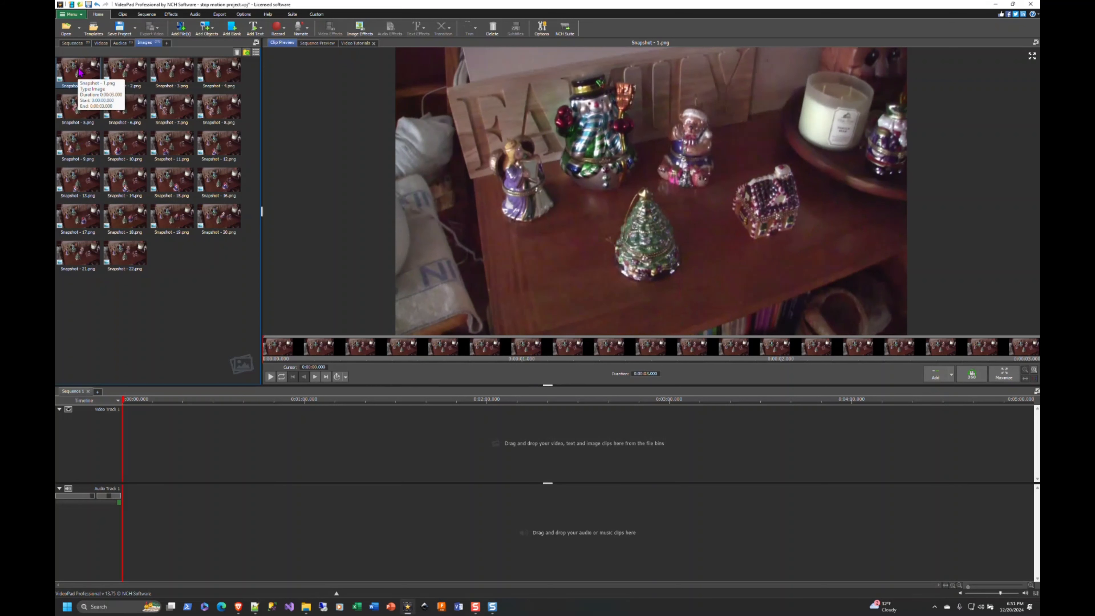
left_click(124, 70)
left_click(172, 70)
left_click(222, 74)
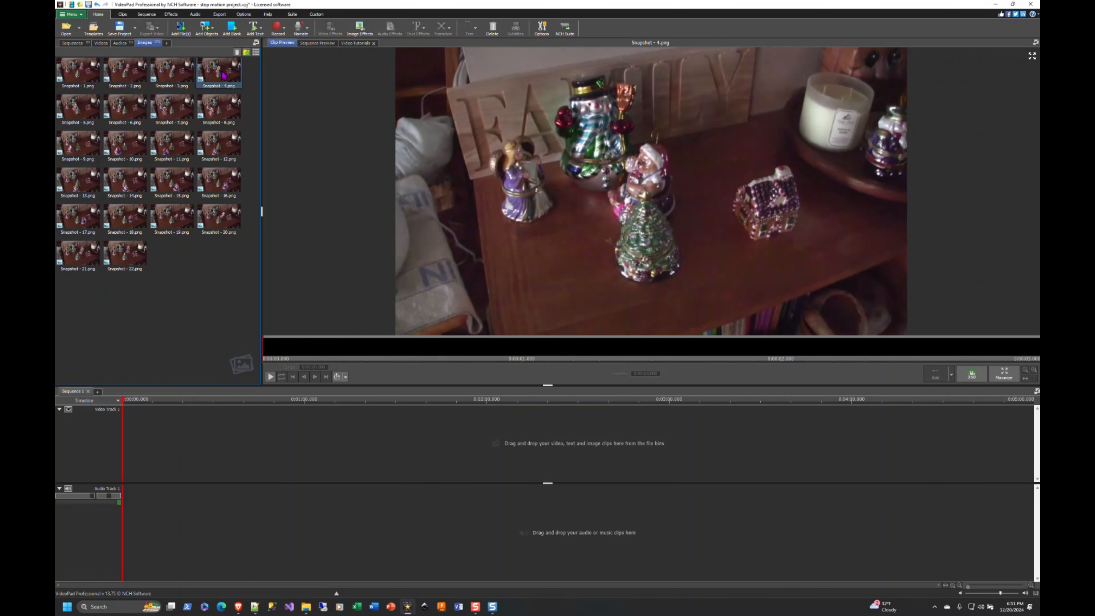
left_click(77, 106)
left_click(125, 105)
left_click(172, 108)
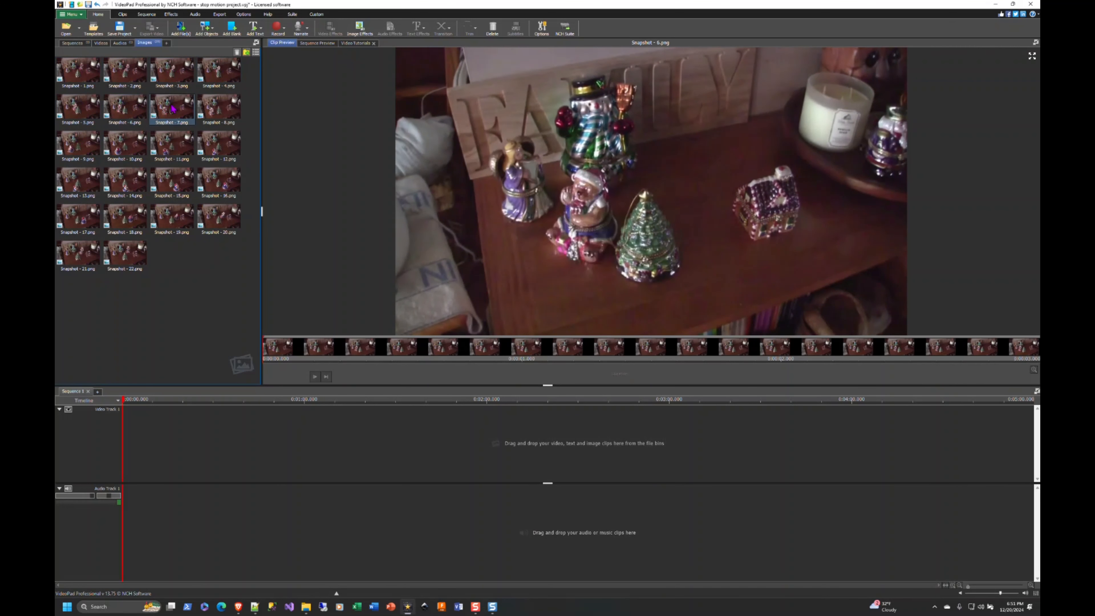
left_click(219, 108)
left_click(77, 144)
left_click(125, 144)
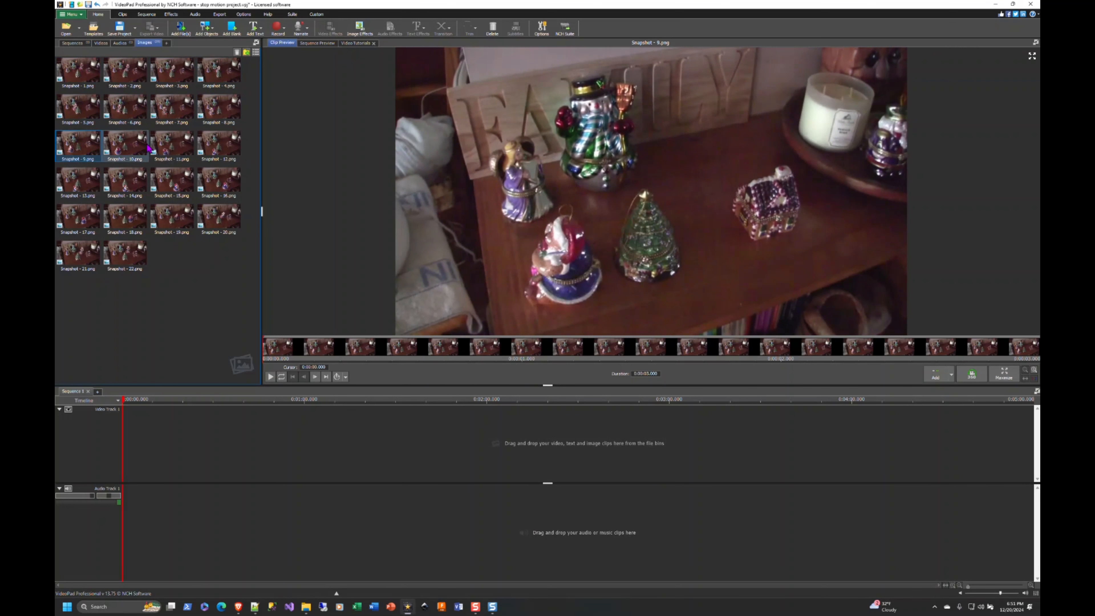
left_click(171, 146)
left_click(218, 144)
left_click(78, 181)
left_click(125, 181)
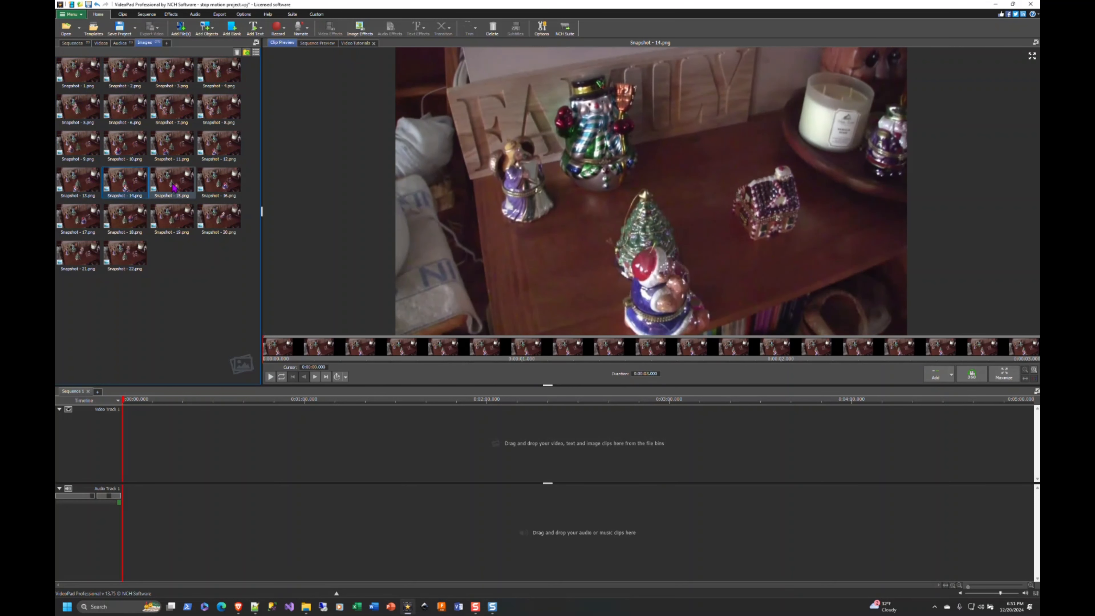
left_click(174, 187)
left_click(218, 181)
left_click(78, 218)
left_click(124, 218)
left_click(170, 223)
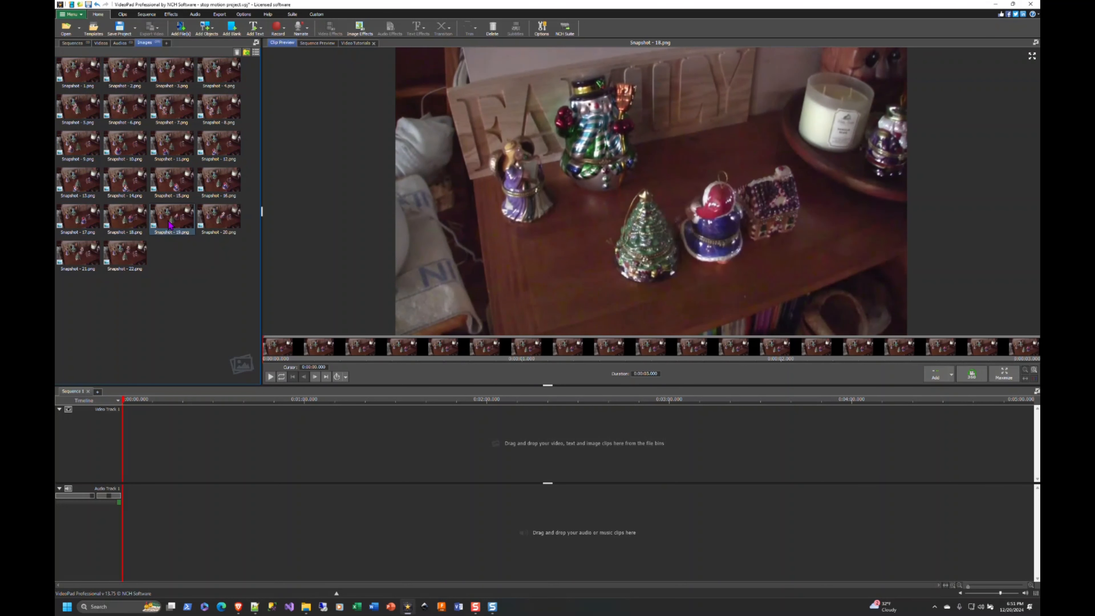
left_click(219, 217)
left_click(86, 255)
left_click(138, 261)
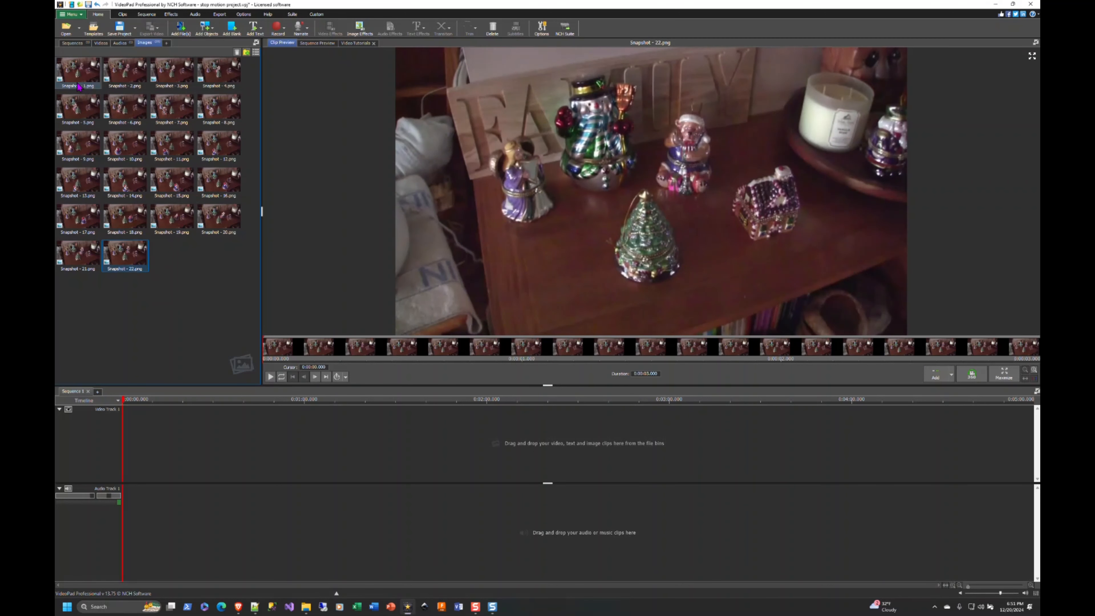
Place all 22 images, Snapshot - 1.png to Snapshot - 22.png, in order at the start of Video Track 1
left_click(71, 73)
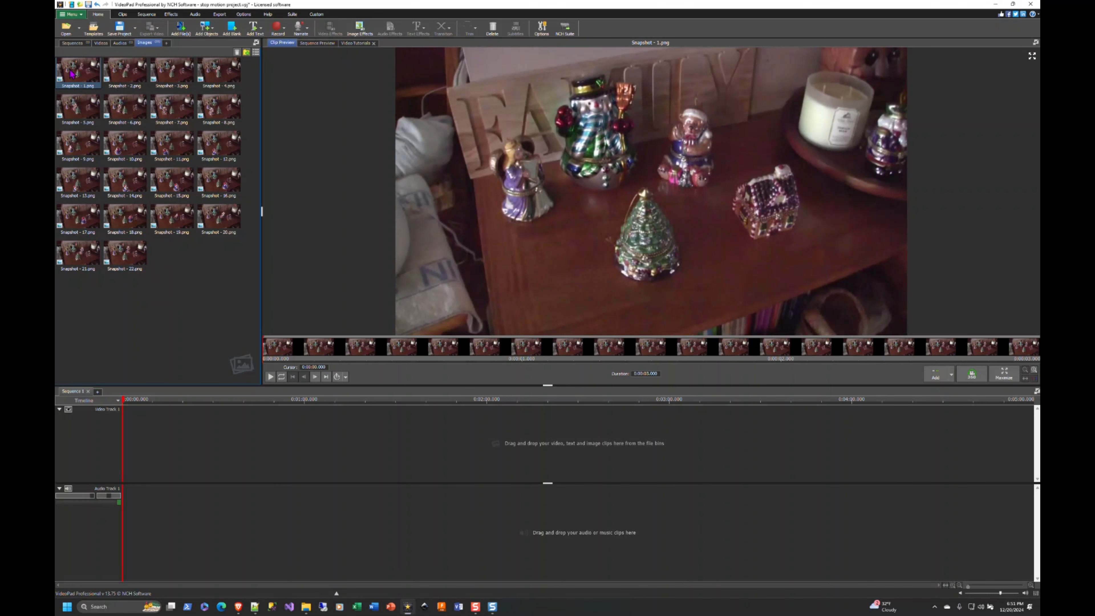
left_click(125, 254, "shift")
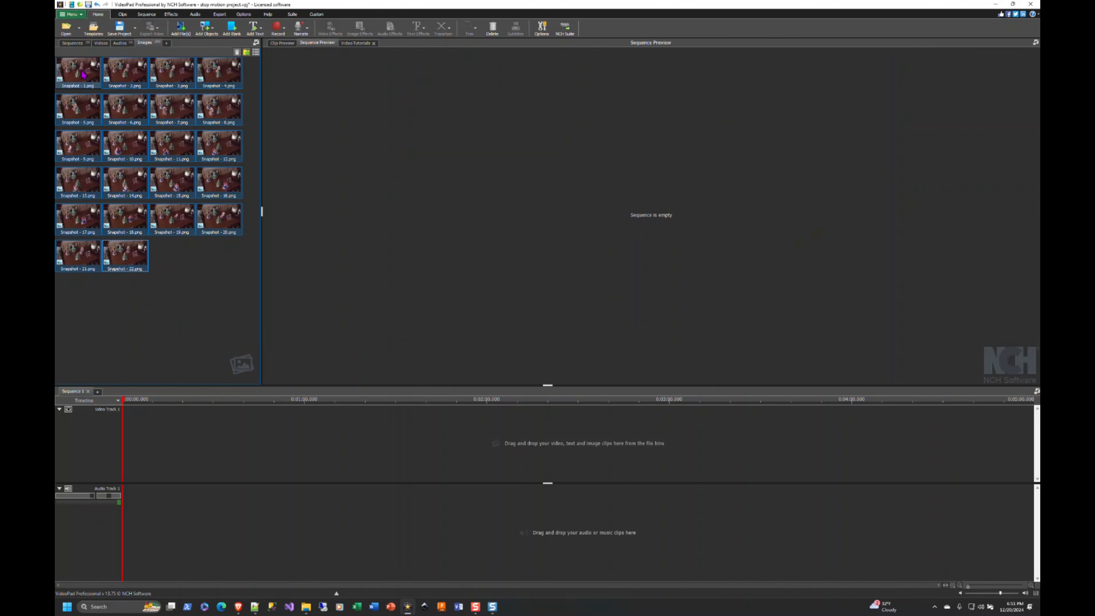
left_click_drag(117, 174, 269, 367)
left_click_drag(269, 367, 134, 448)
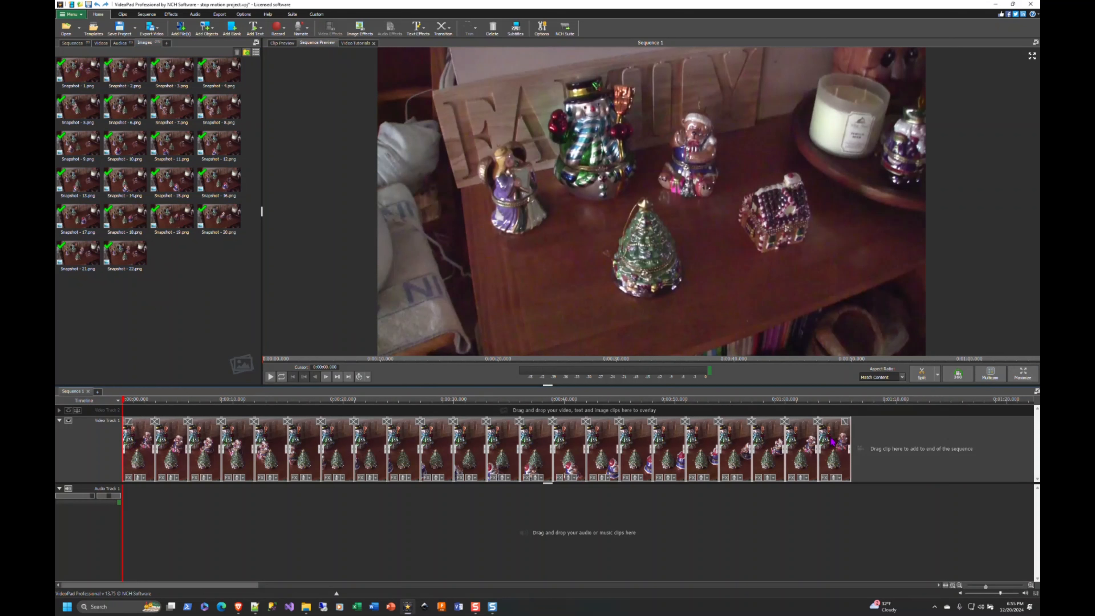
Shorten all the image clips on Video Track 1 together to about one second each
left_click(800, 400)
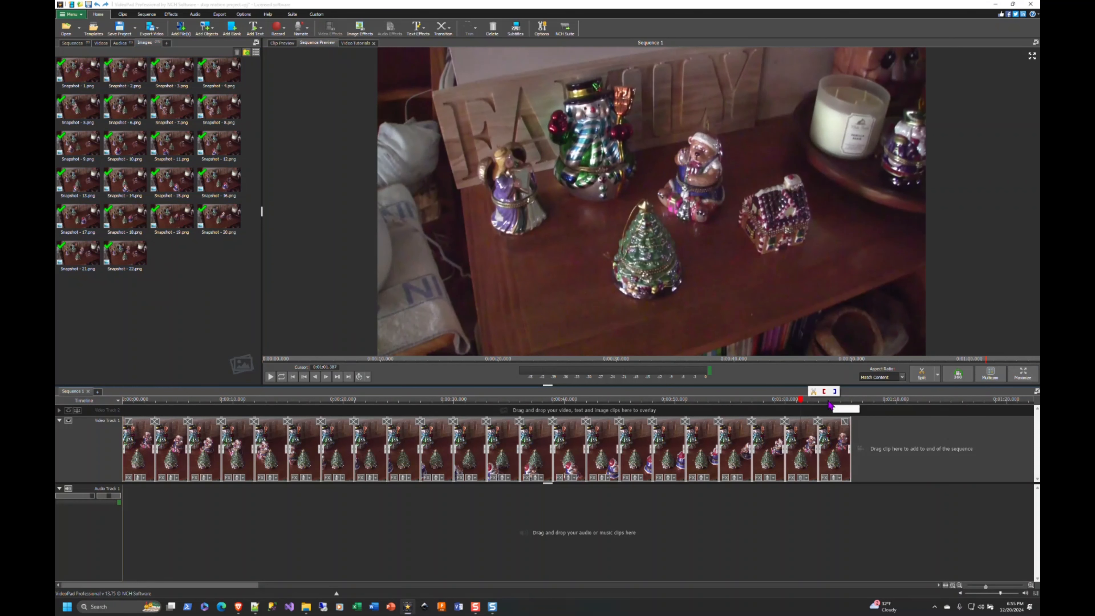
left_click(829, 401)
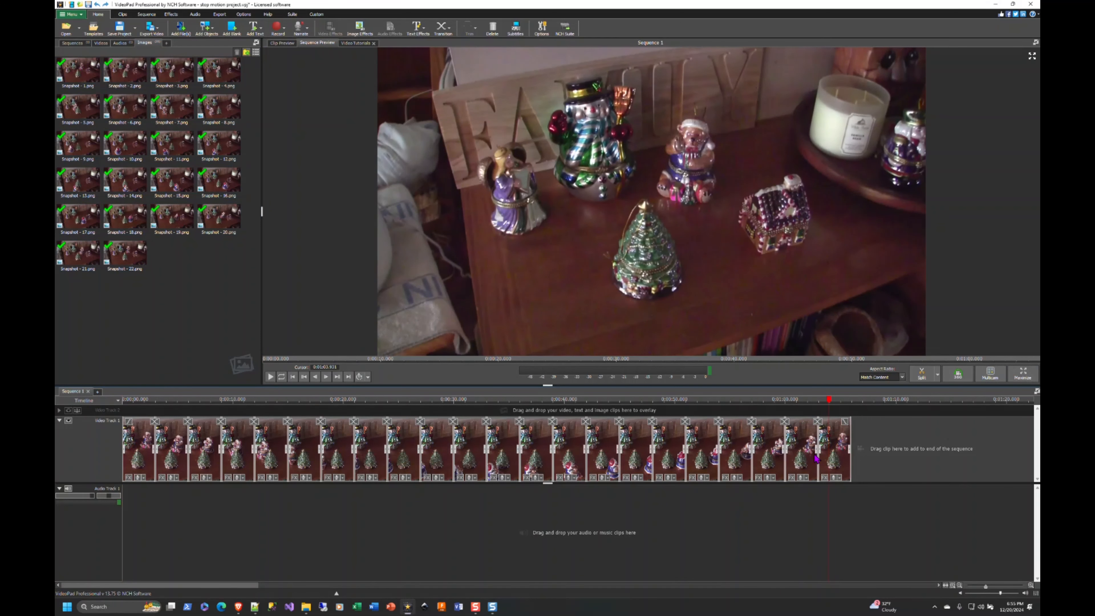
left_click_drag(849, 449, 832, 451)
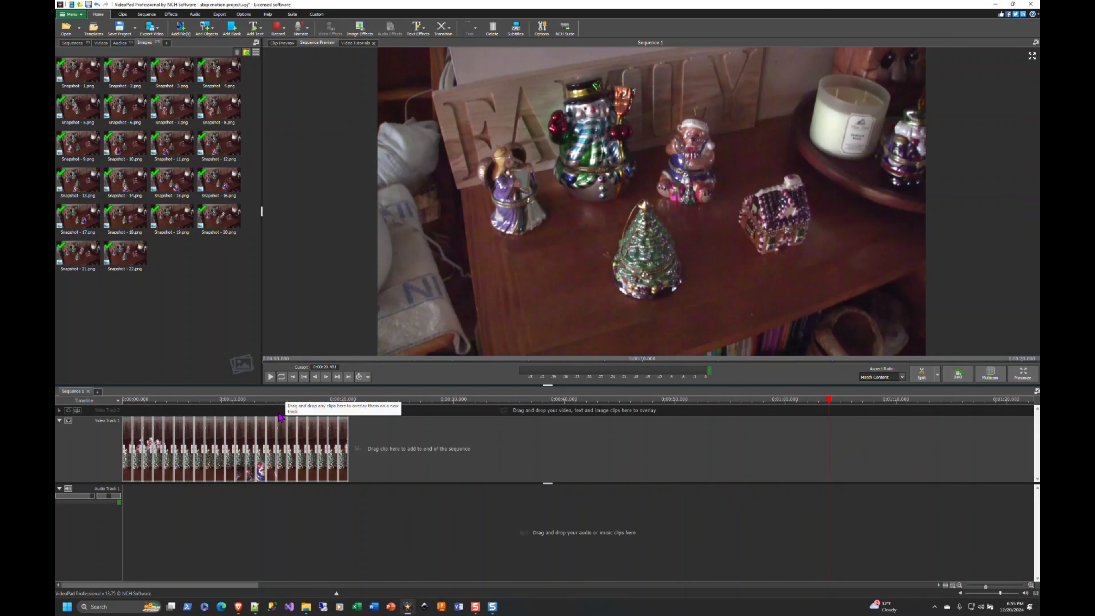
Play the sequence from the start and compare its opening and closing frames
left_click(124, 399)
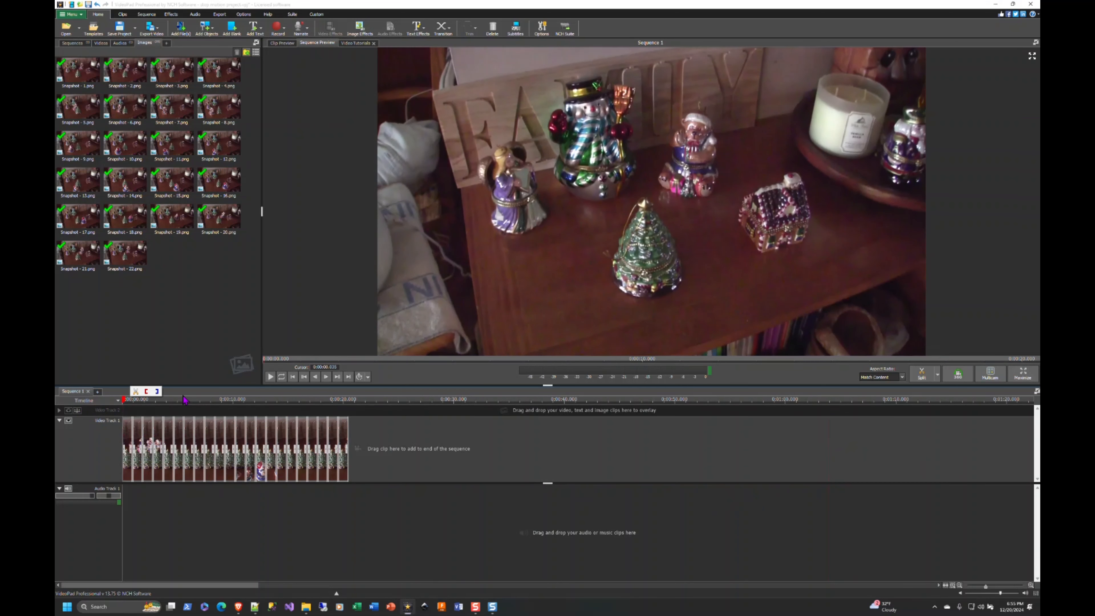
left_click(269, 378)
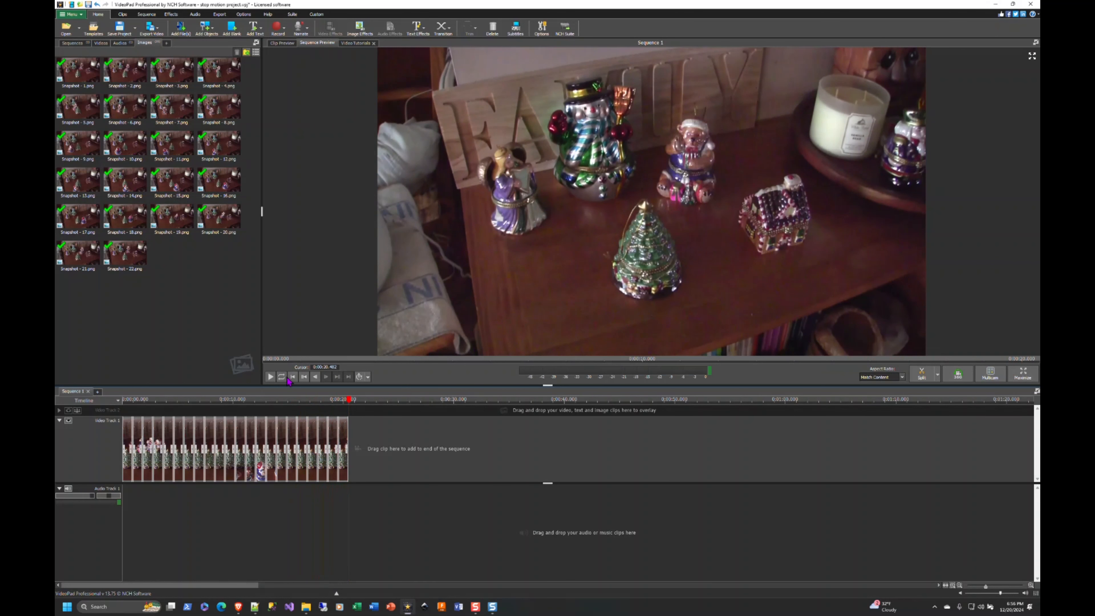
left_click(130, 404)
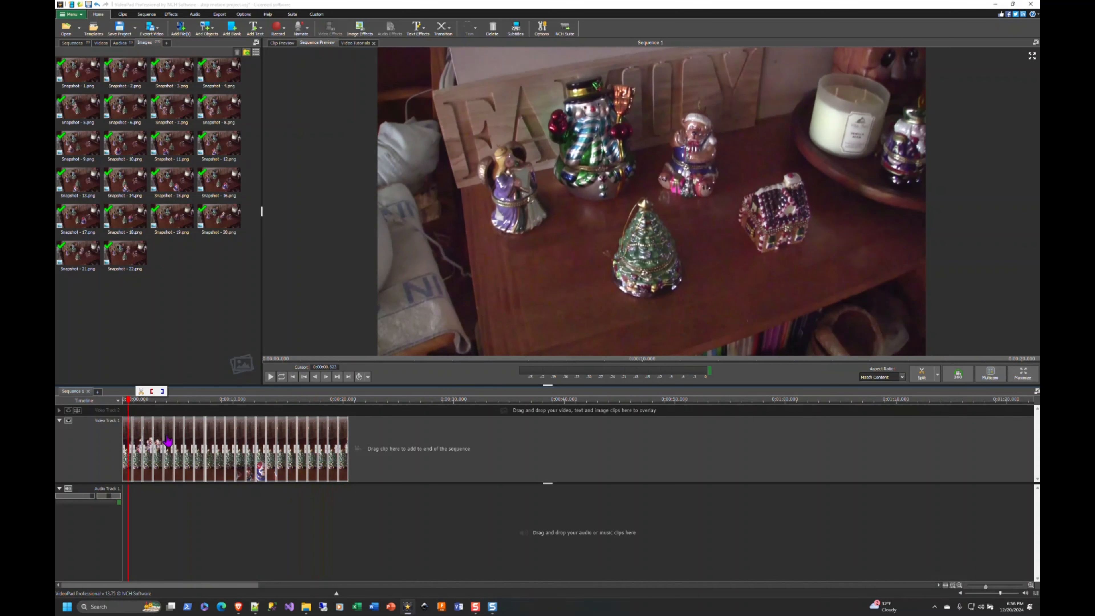
left_click(344, 403)
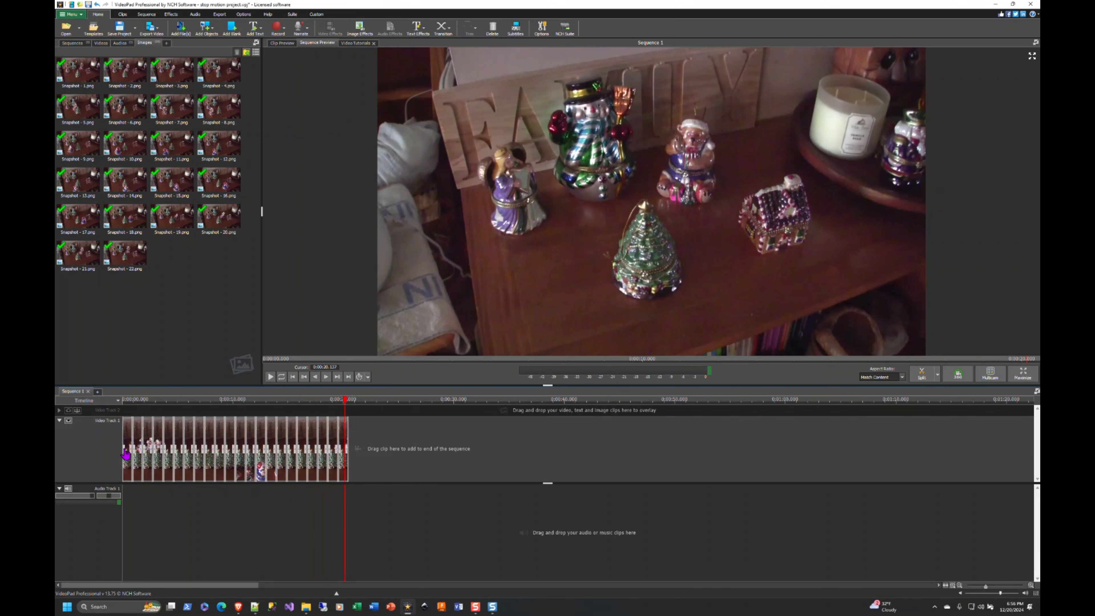
Copy the first clip on Video Track 1 and paste it at the end of the sequence
left_click(400, 455)
left_click(129, 428)
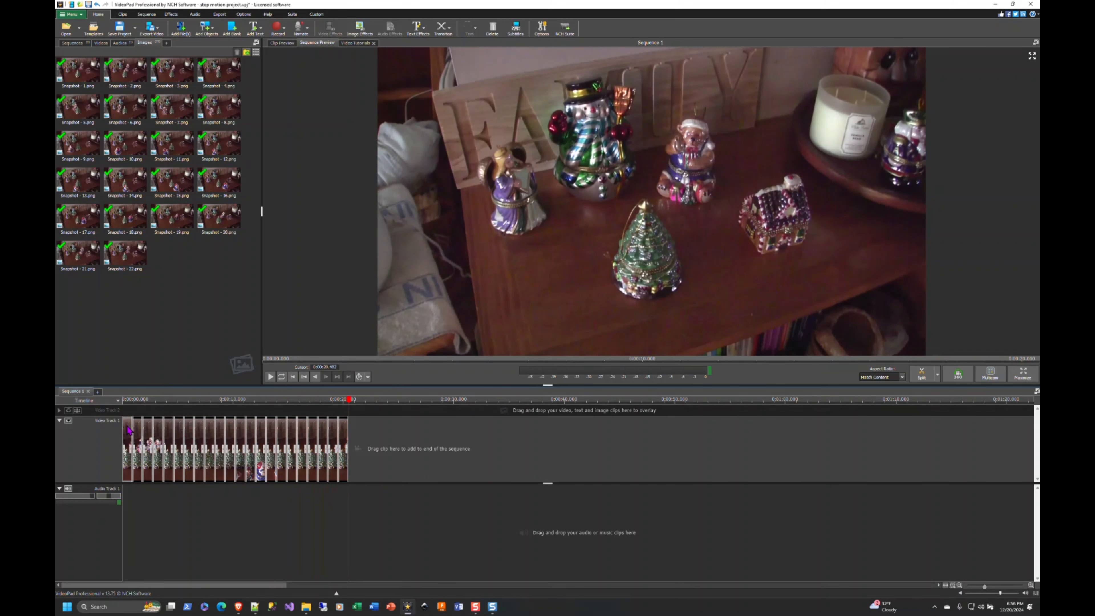
left_click(405, 432)
key("ctrl+v")
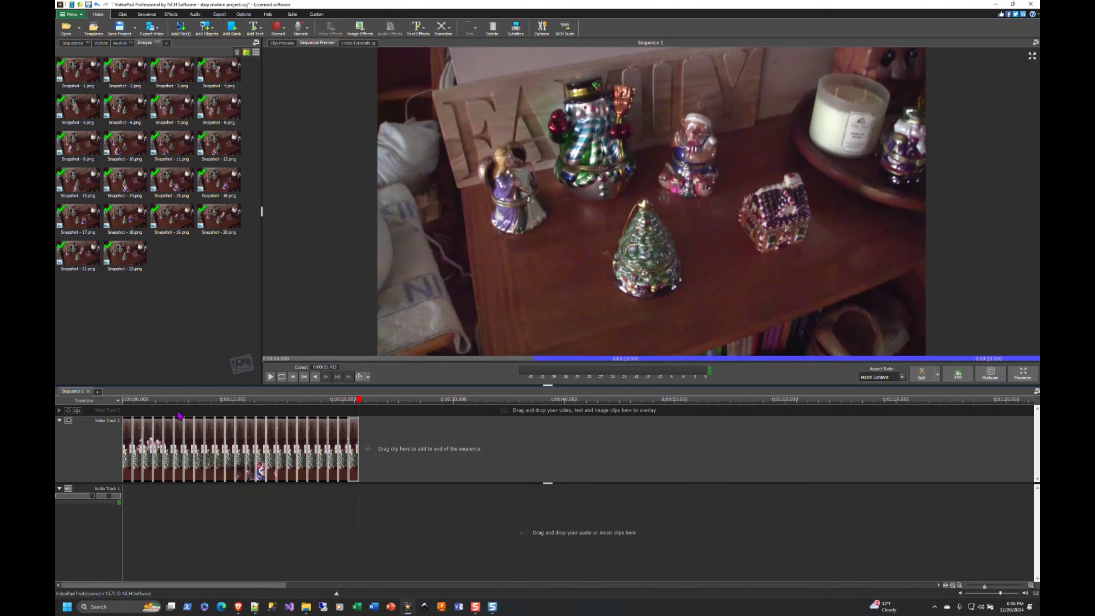
Examine the frames between about 5 and 12 seconds to find where the Santa ornament turns around
left_click(193, 402)
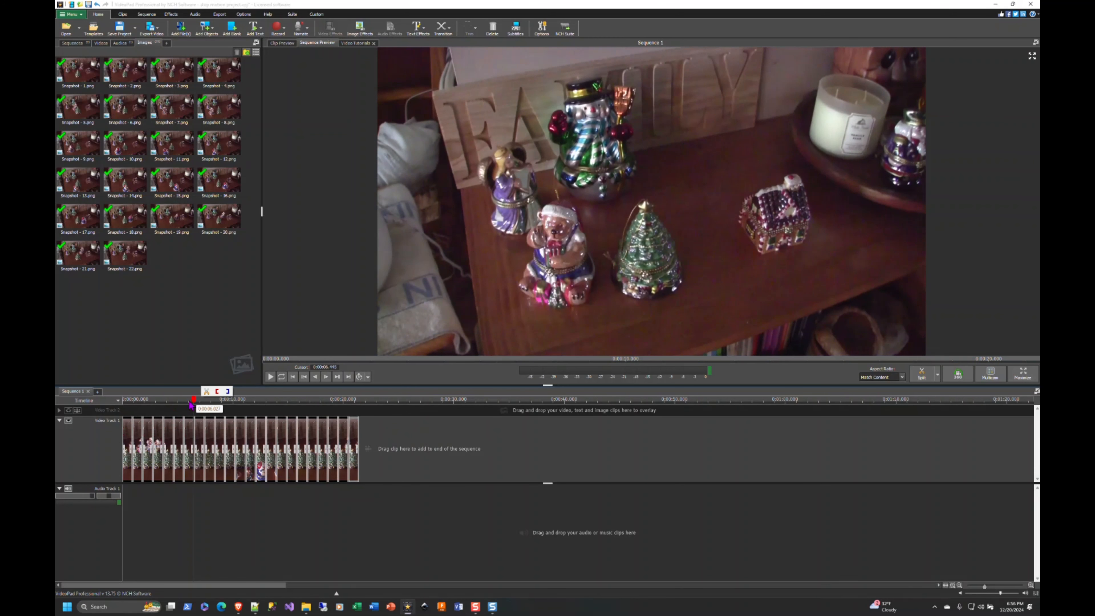
left_click(189, 402)
left_click(181, 402)
left_click(193, 401)
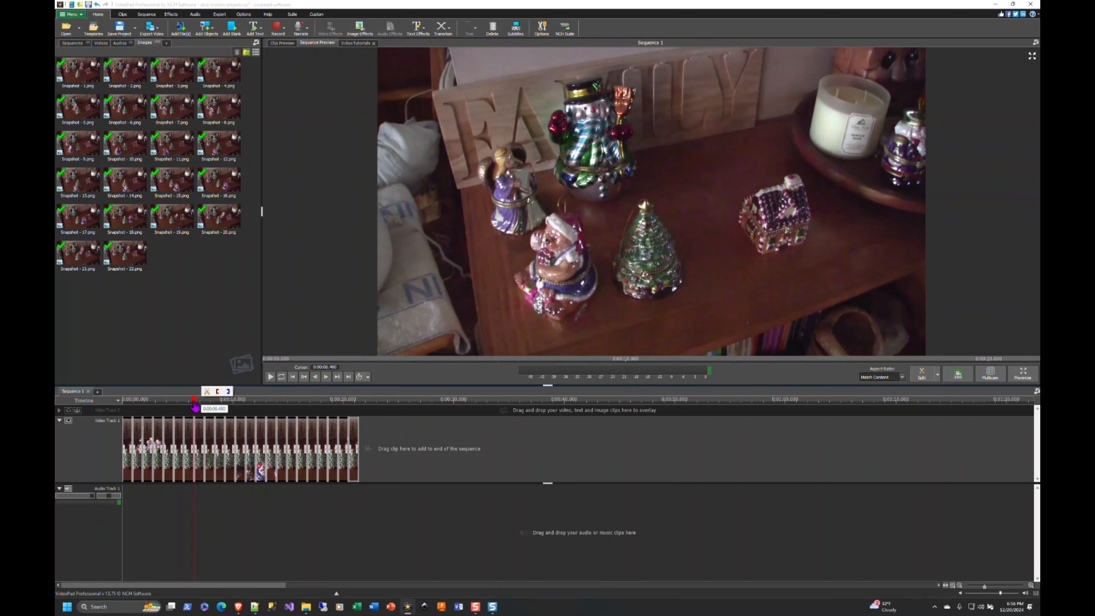
left_click(188, 402)
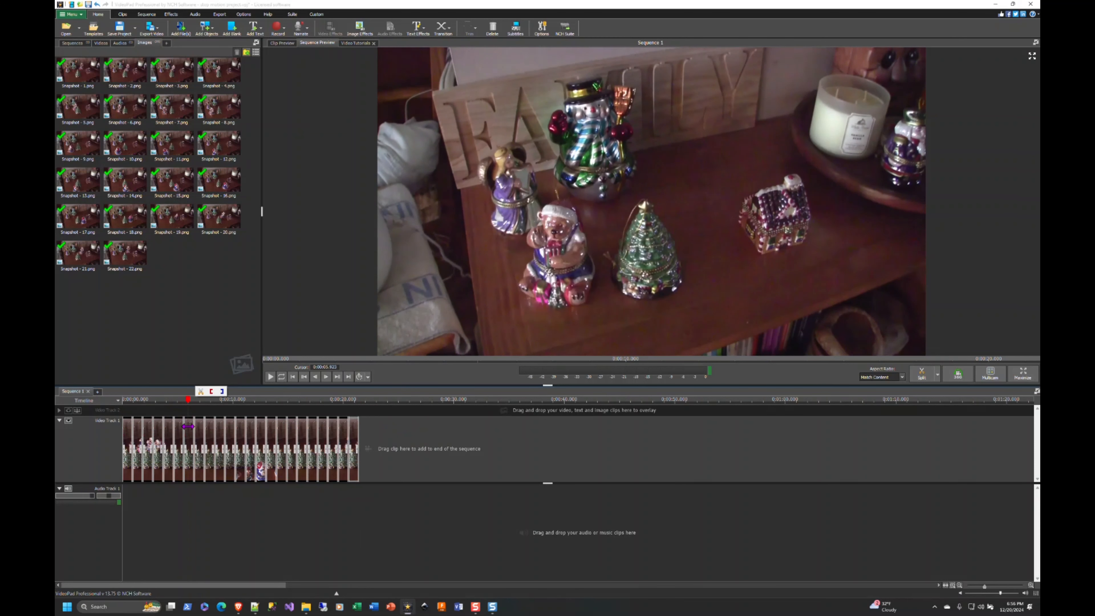
left_click(234, 435)
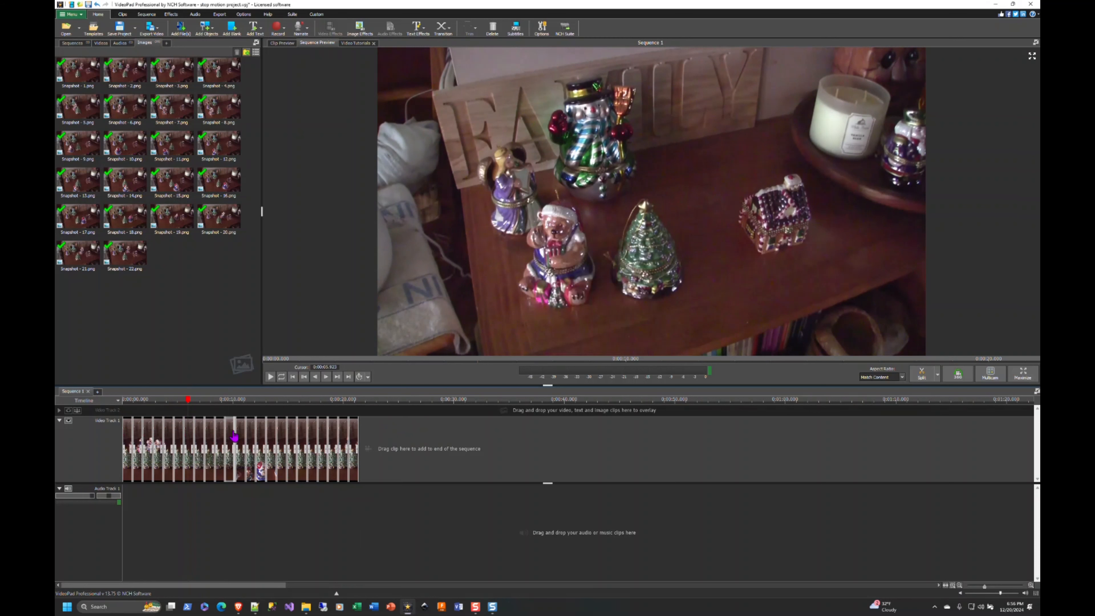
left_click(242, 406)
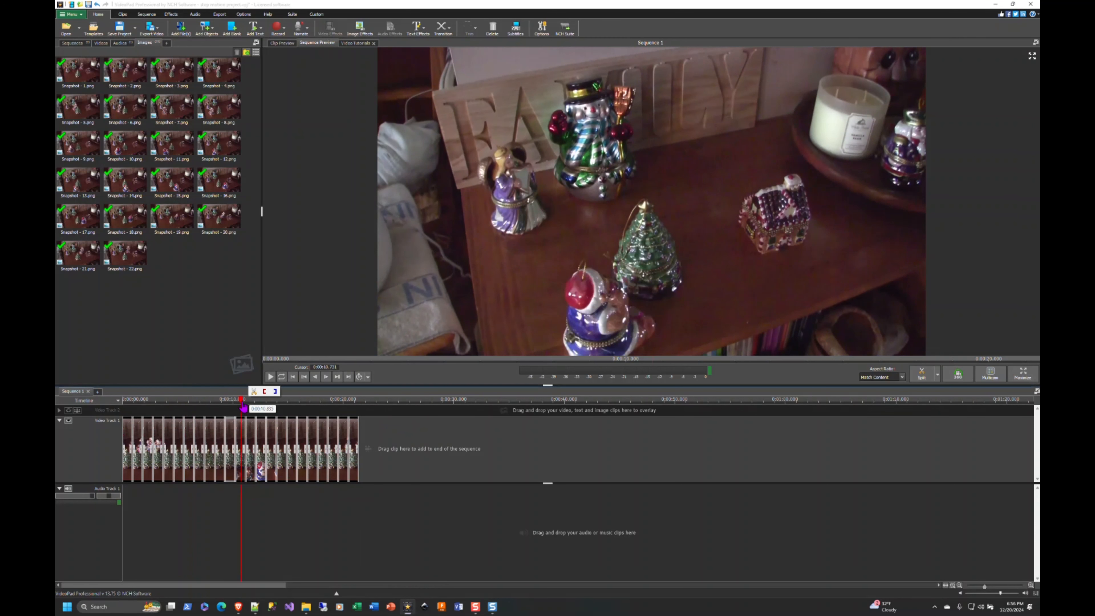
left_click(253, 405)
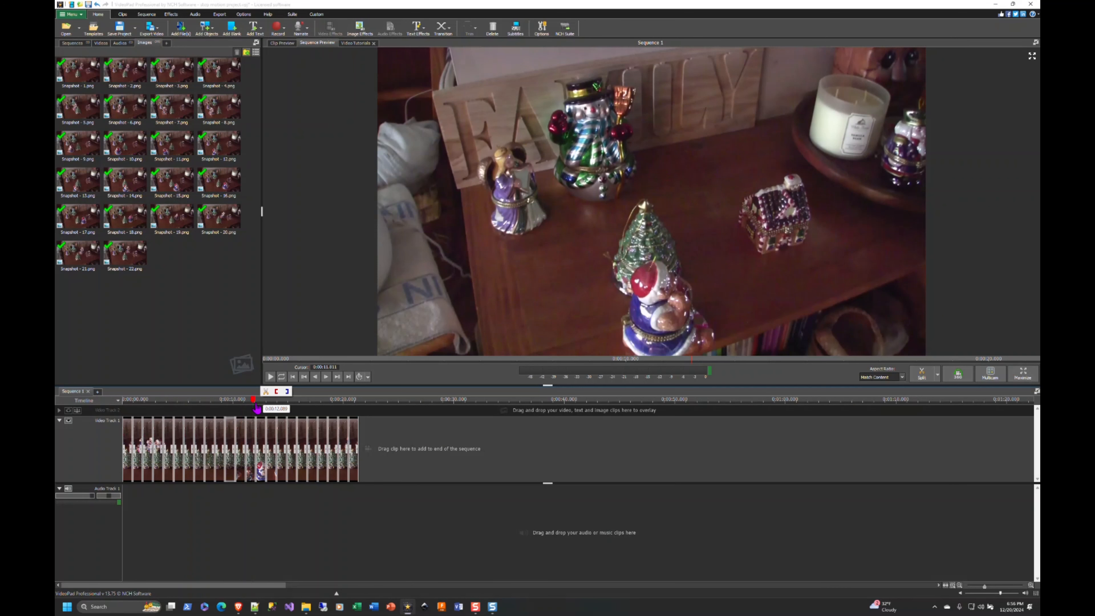
left_click(188, 406)
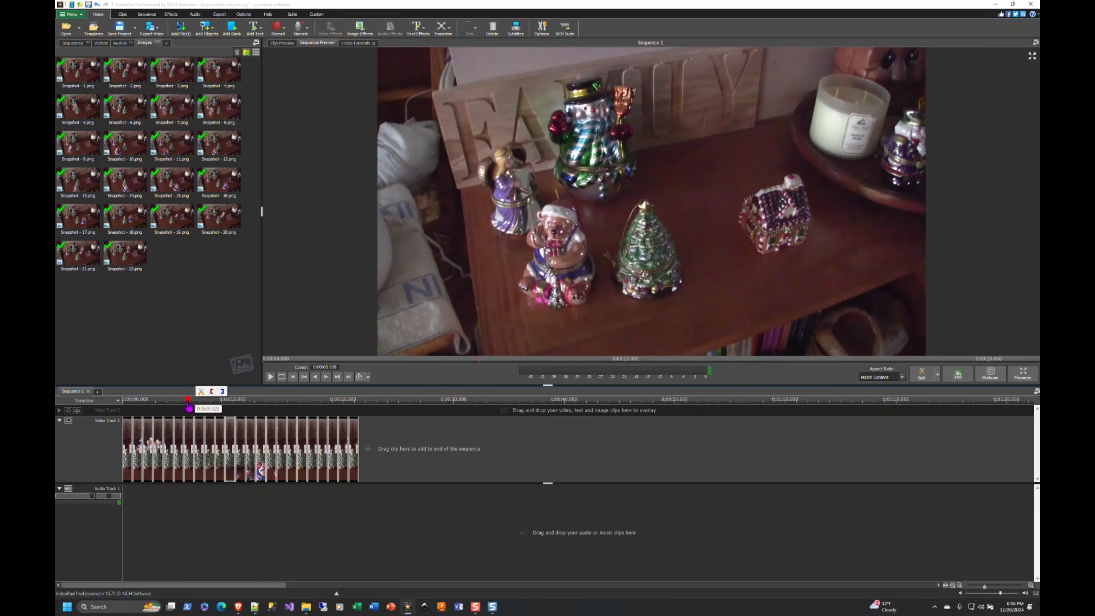
Shorten the seventh to thirteenth clips together to about half a second each and play the sequence from the start
left_click(190, 430)
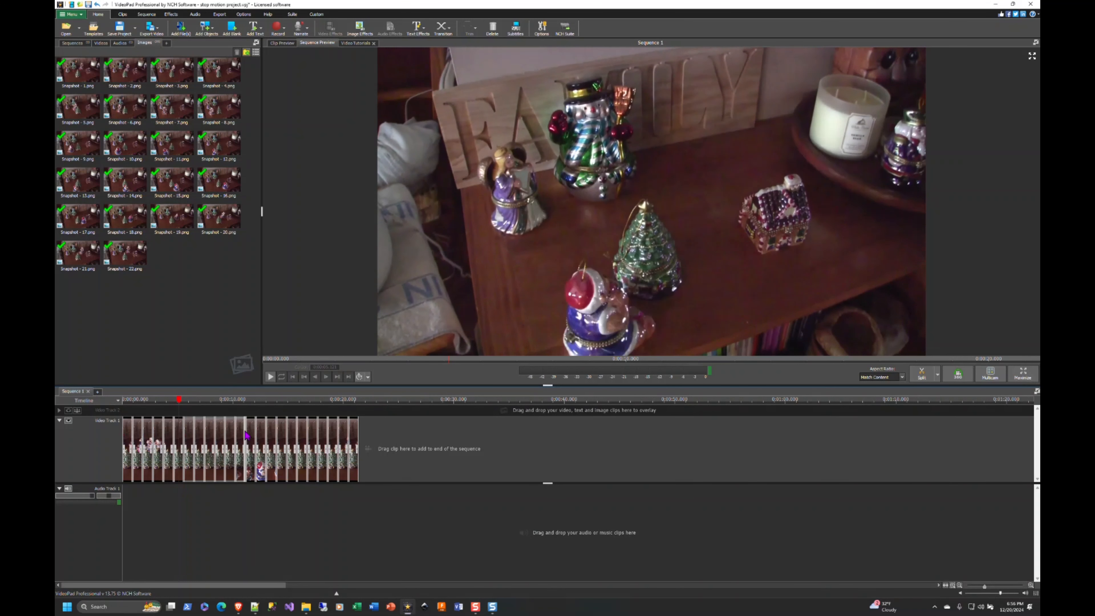
left_click_drag(254, 451, 247, 447)
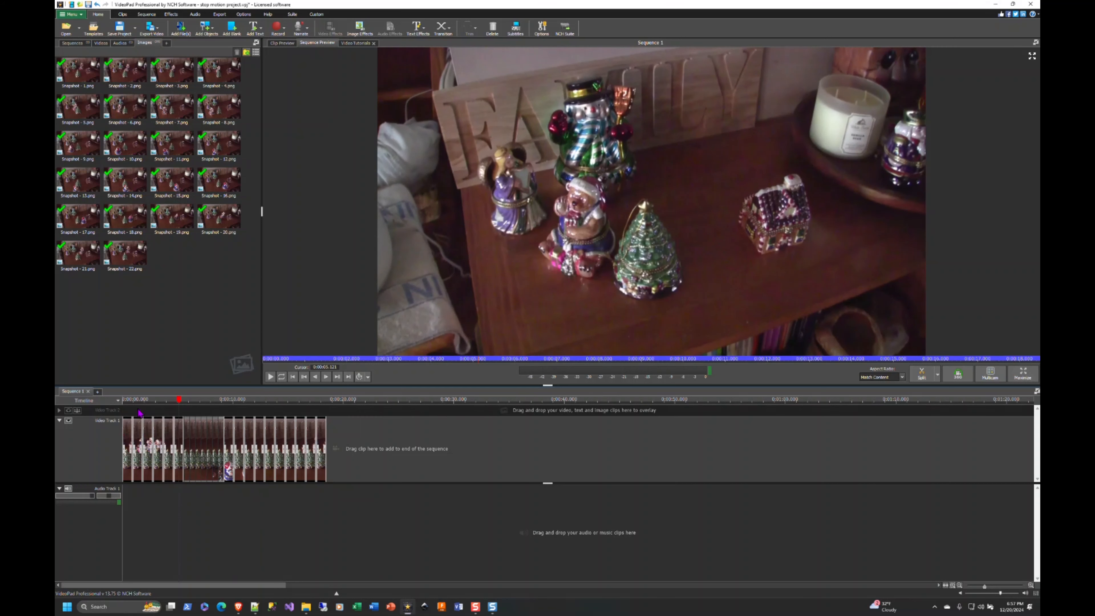
left_click(124, 400)
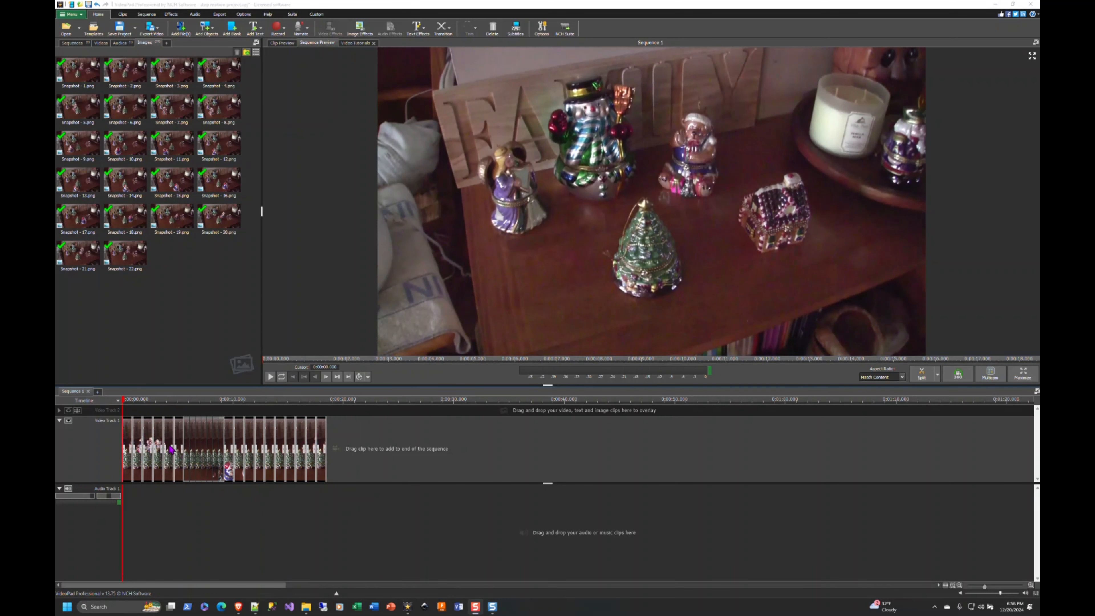
left_click(270, 377)
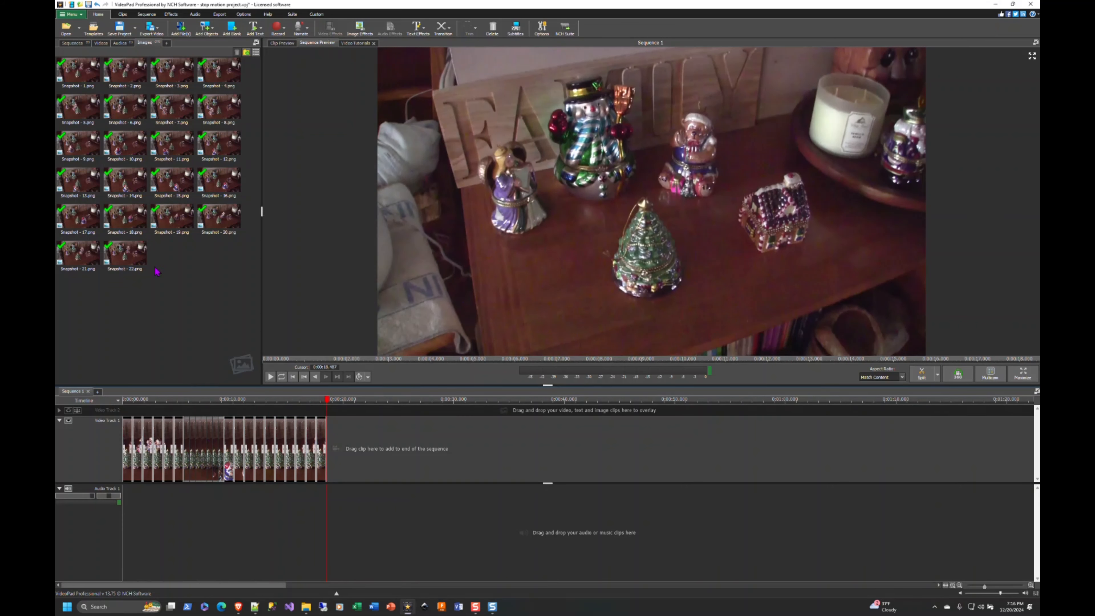
Add the Carol of the Bells music at the start of Audio Track 1 and trim it to the end of the video clips
left_click(119, 43)
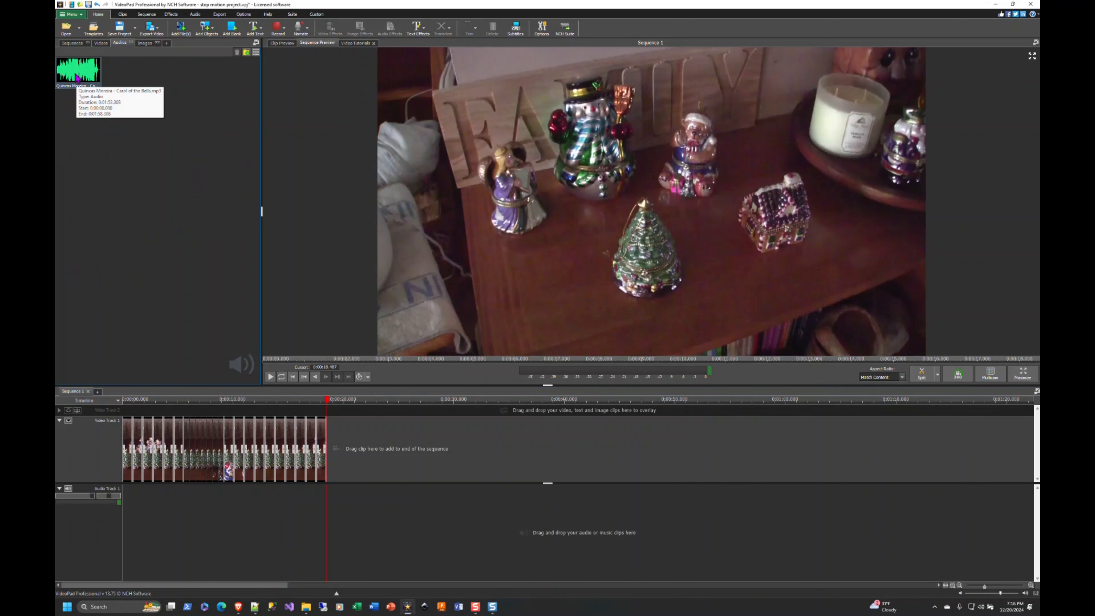
left_click_drag(78, 78, 154, 515)
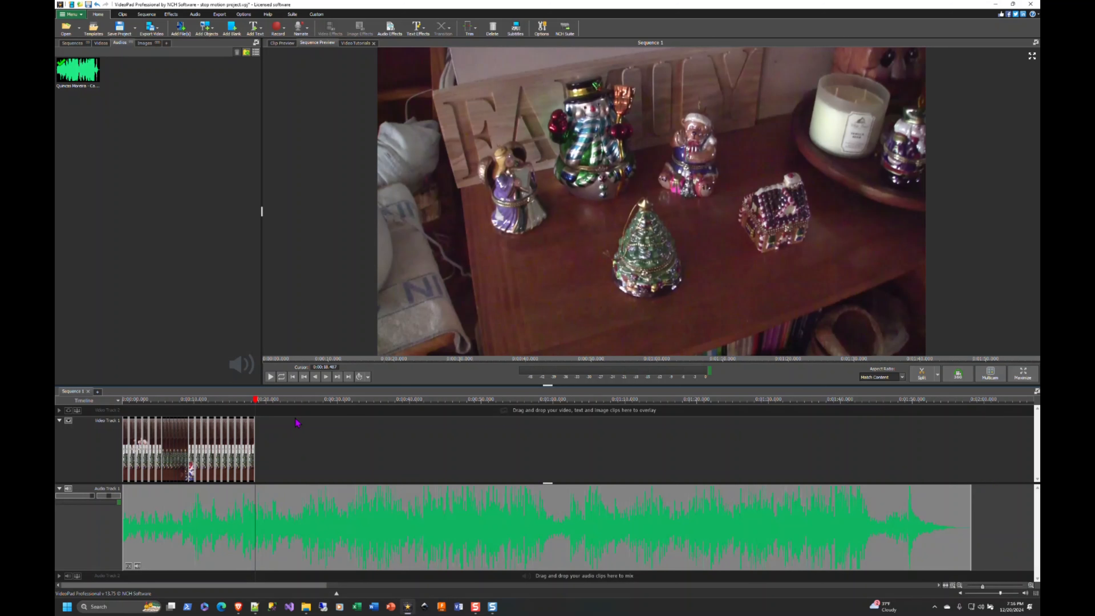
left_click(921, 375)
right_click(460, 521)
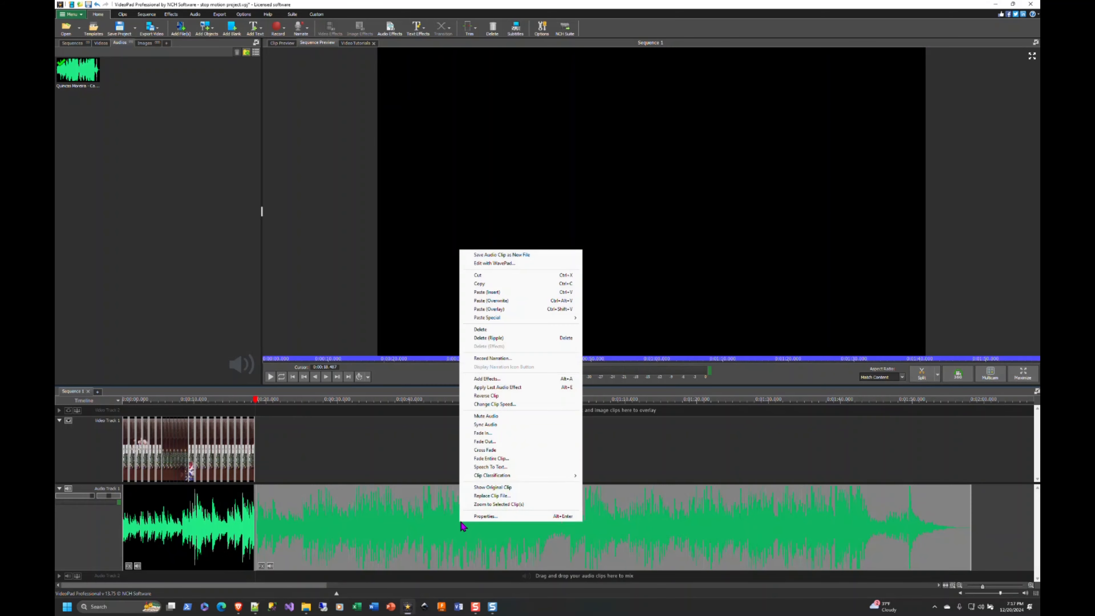
left_click(496, 338)
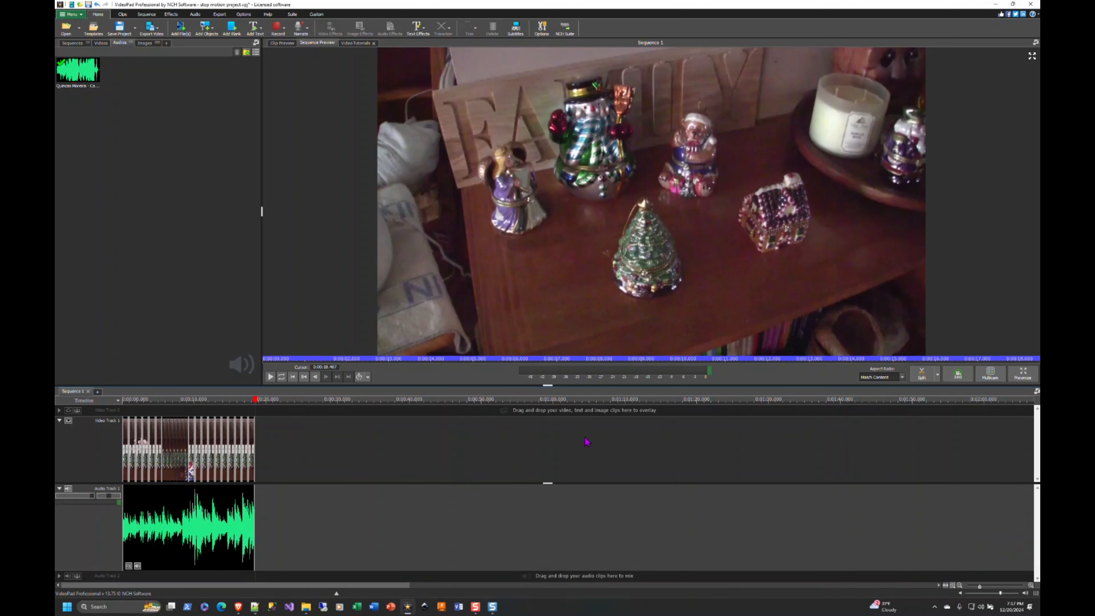
scroll(253, 432, "up", 3)
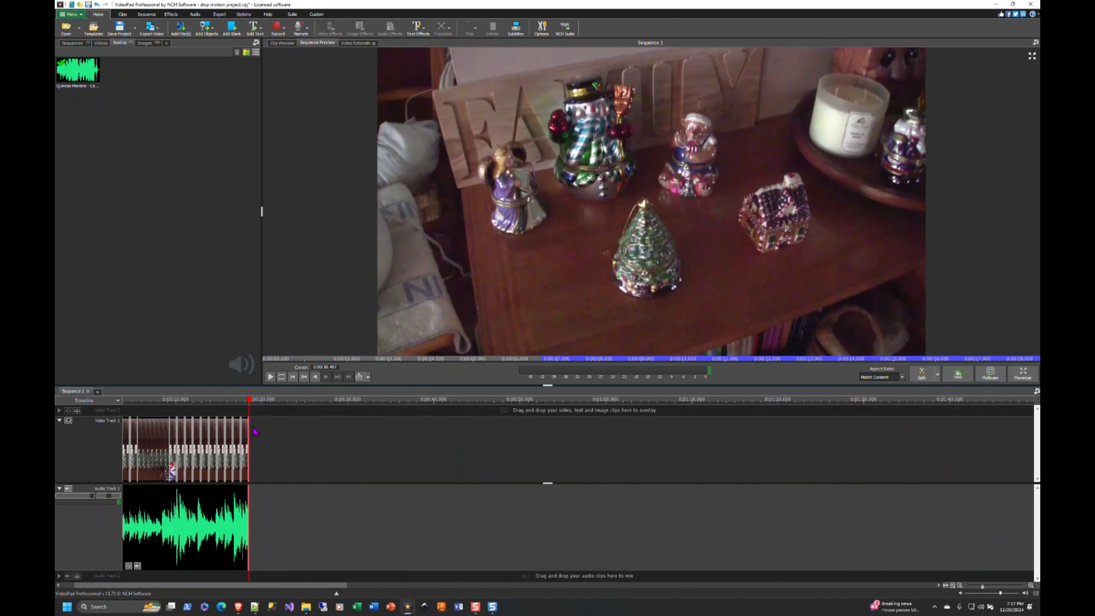
Play the whole sequence from the start to review the clips with the background music
scroll(253, 432, "down", 2)
left_click(293, 377)
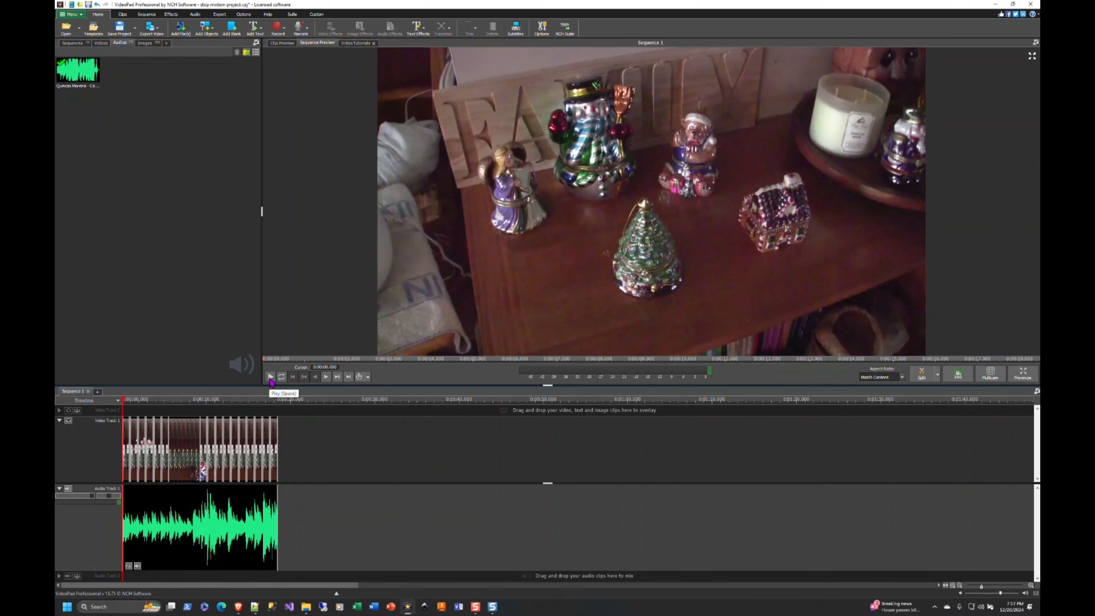
left_click(270, 376)
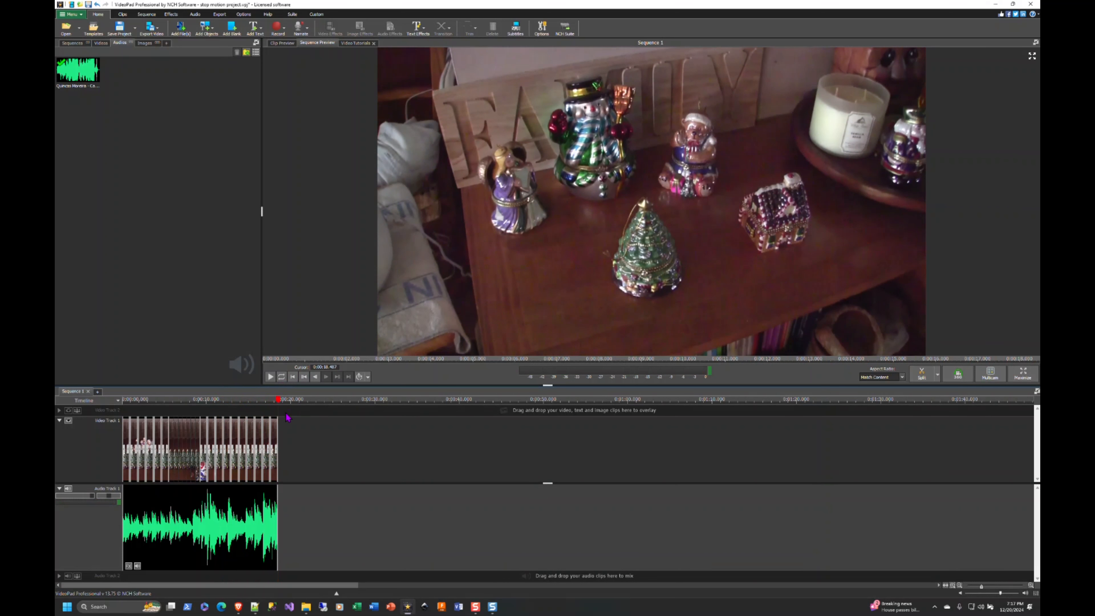
Fade out the Carol of the Bells clip on Audio Track 1 over 2 seconds from the end of the clip
scroll(236, 464, "down", 3)
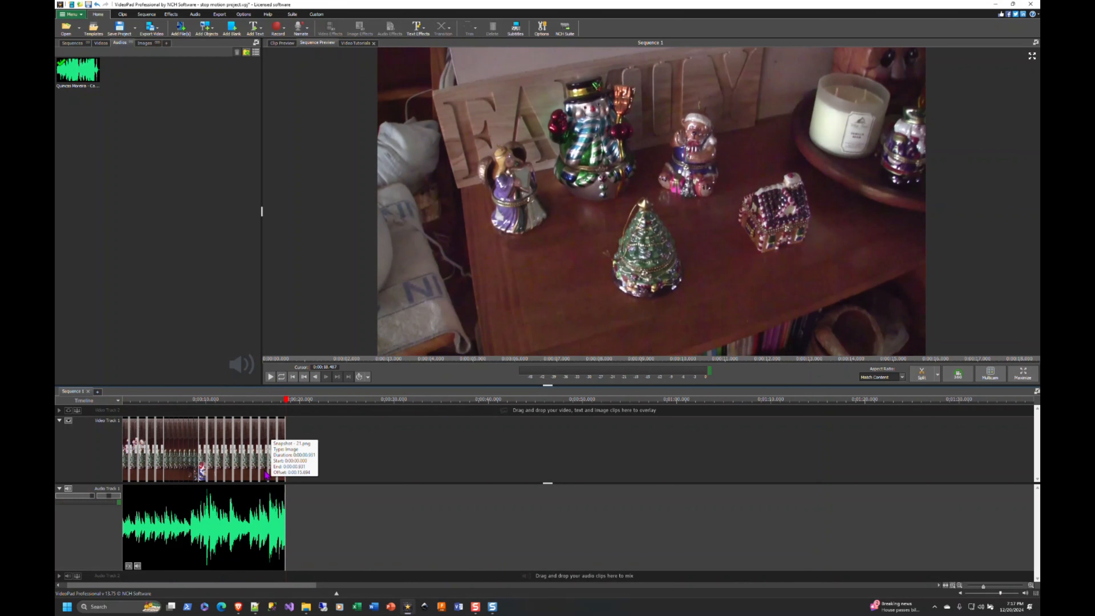
scroll(266, 471, "up", 8)
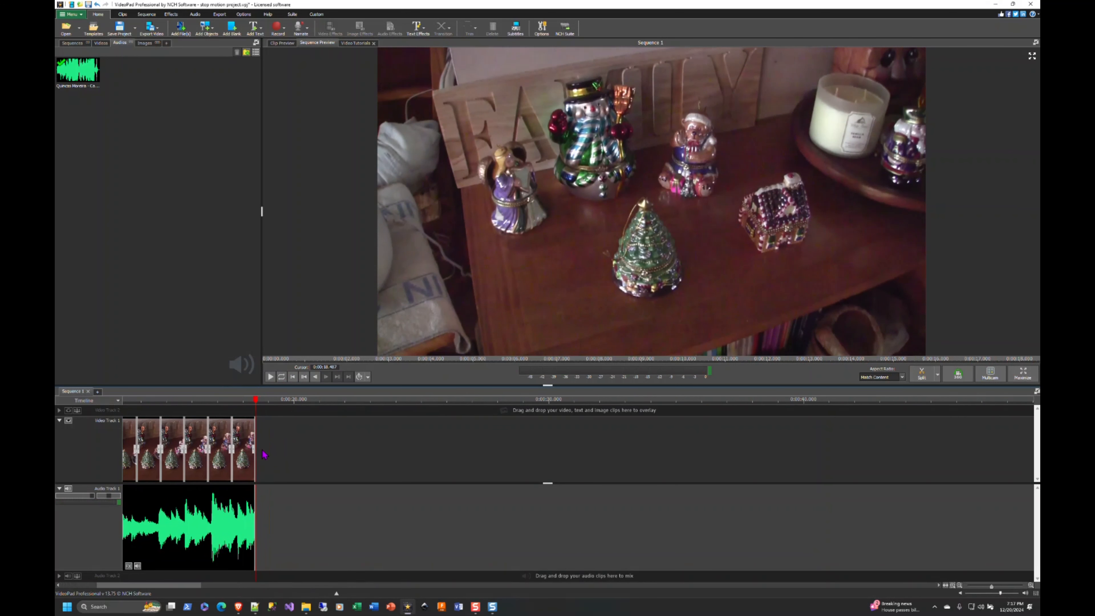
right_click(228, 502)
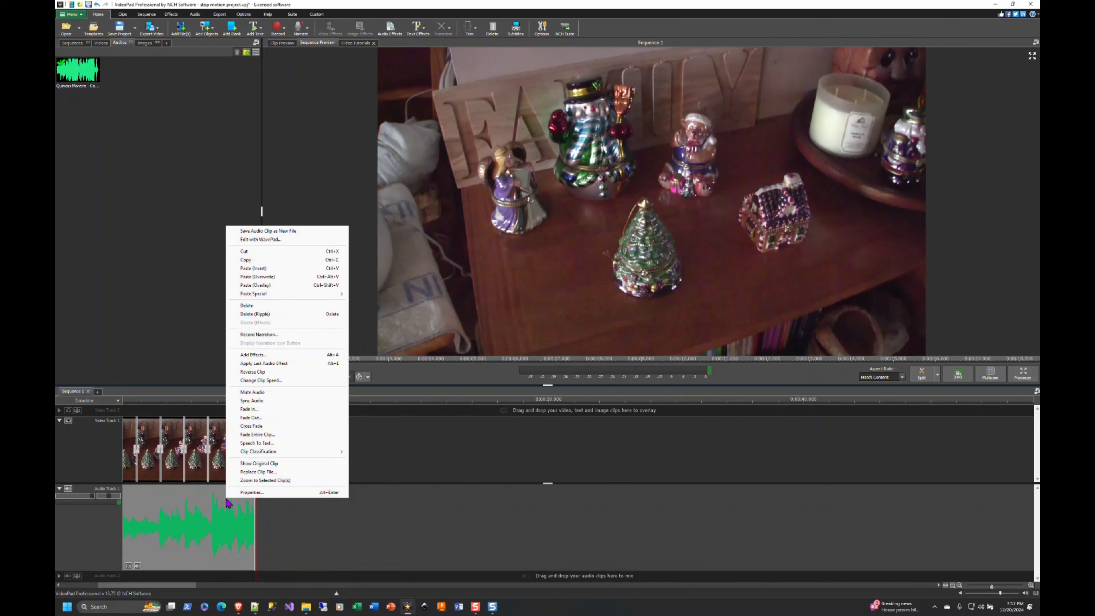
left_click(251, 417)
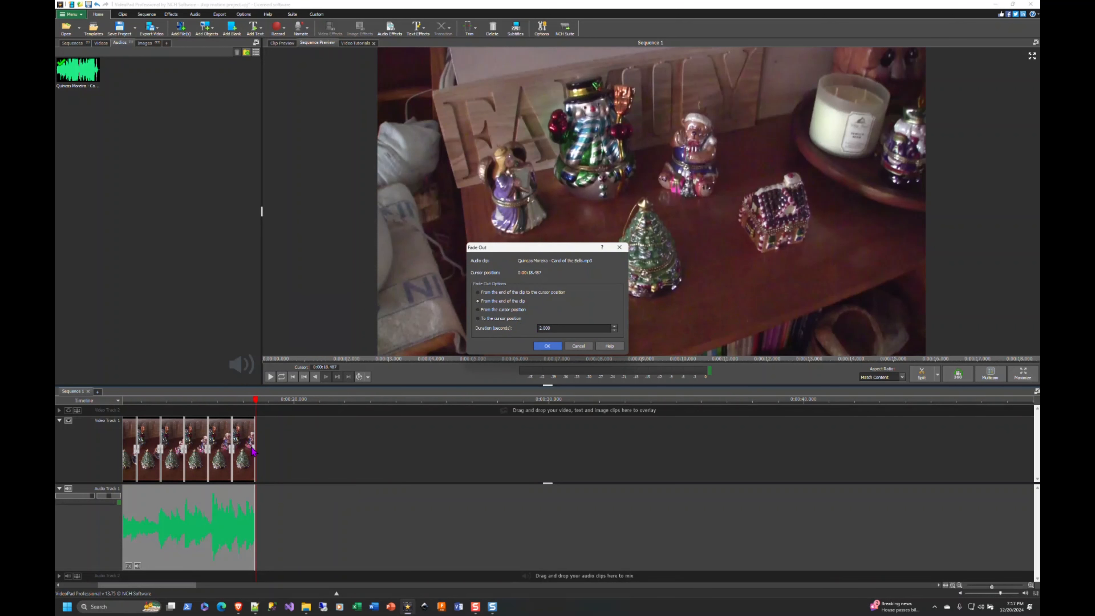
left_click(547, 346)
scroll(220, 506, "down", 3)
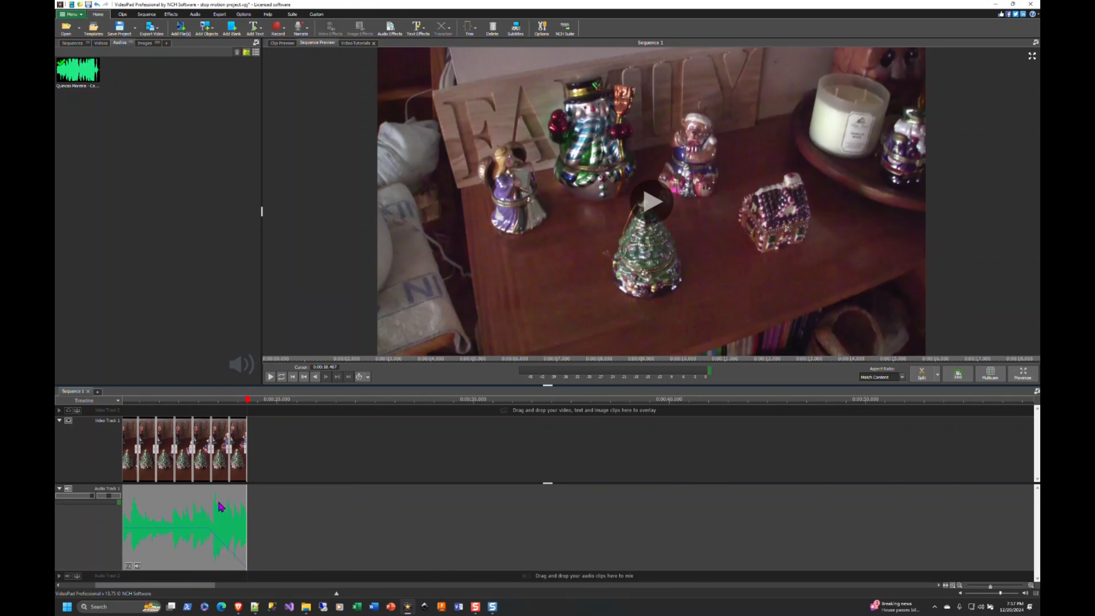
Play the sequence from the start to check how the music fades out at the end
right_click(157, 511)
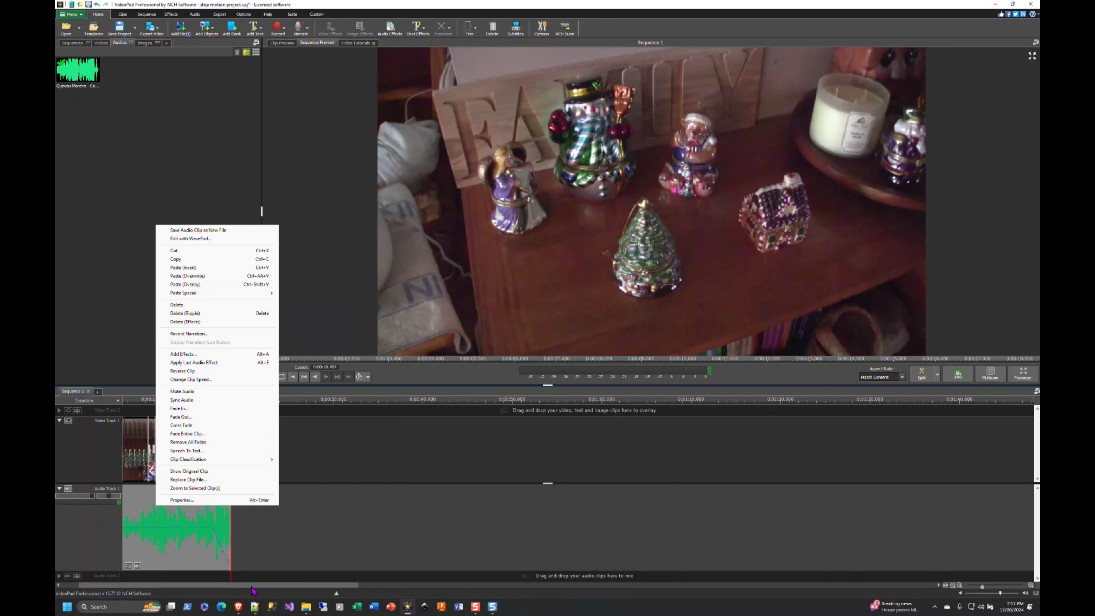
left_click_drag(251, 586, 215, 586)
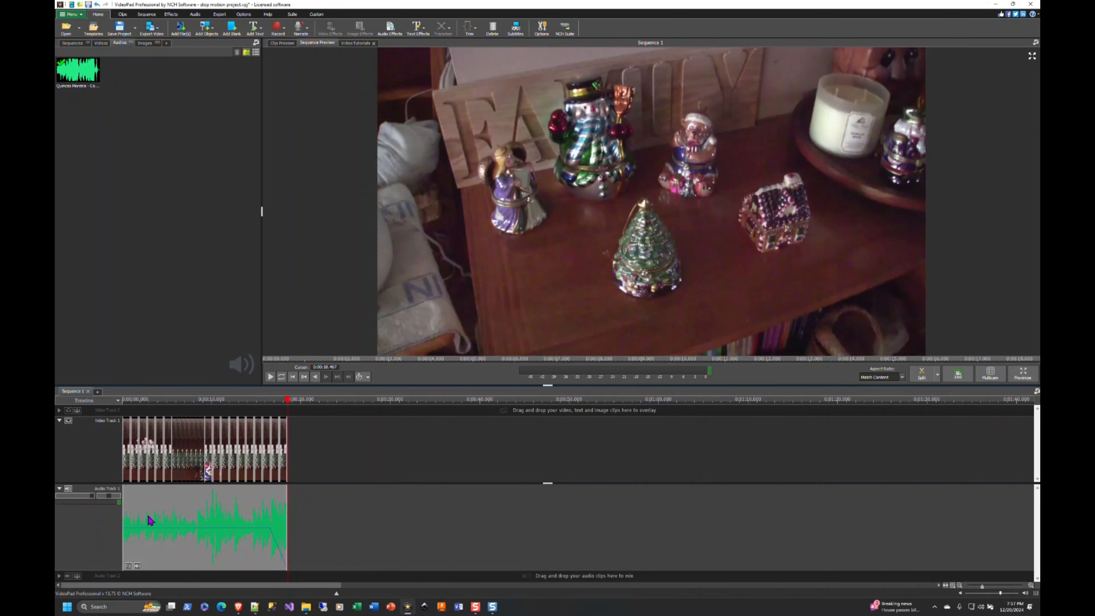
left_click(293, 377)
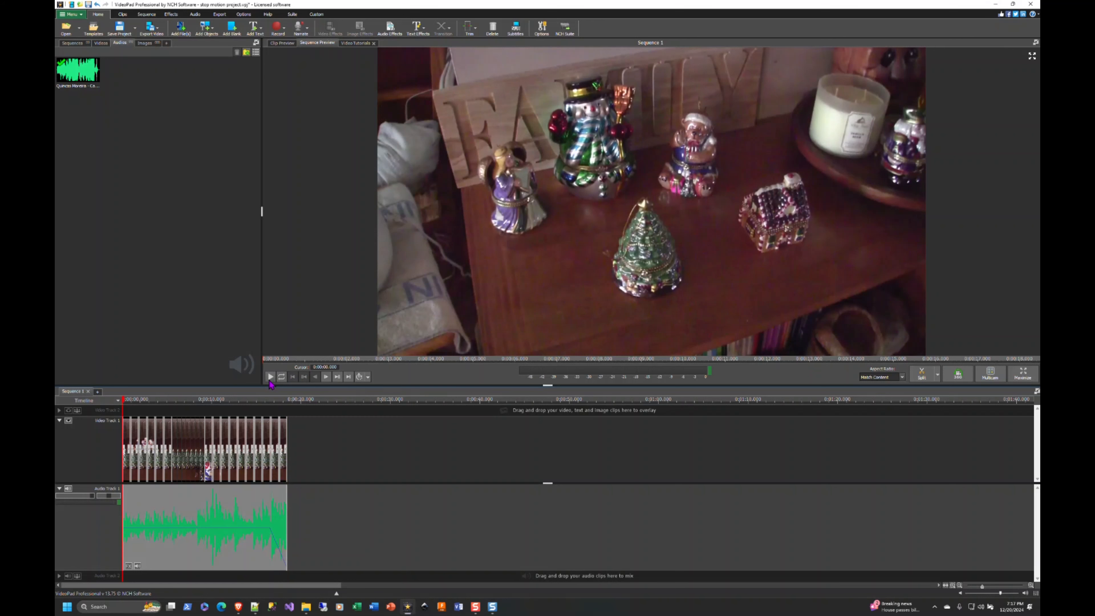
left_click(270, 377)
Export the sequence as an .mp4 named stop motion project at 3840 x 2160 (4K) and remove the completed item from the export queue
left_click(220, 13)
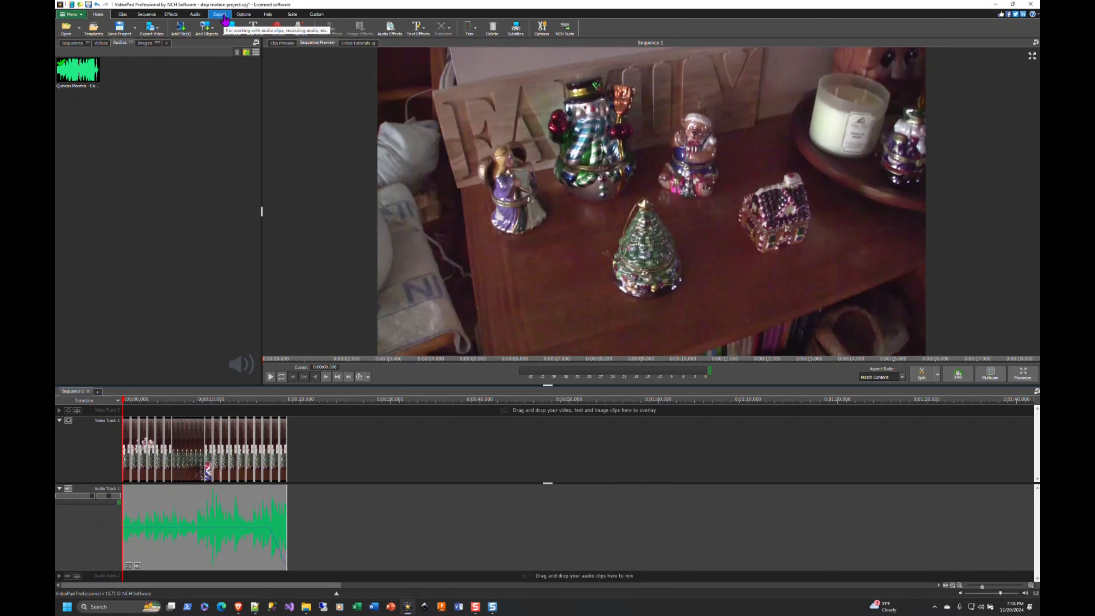
left_click(76, 34)
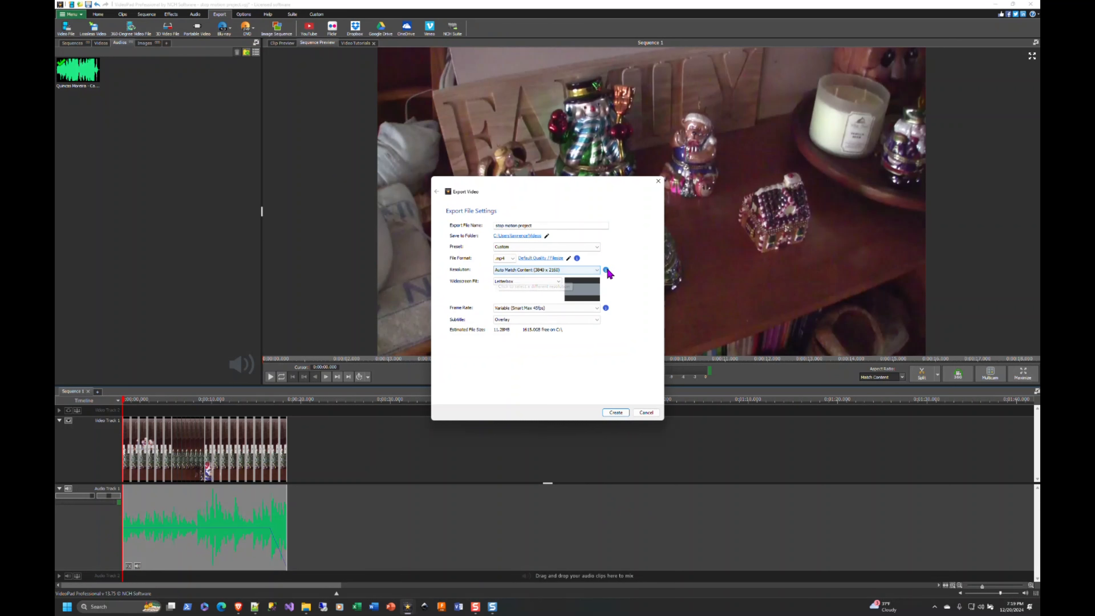
left_click(597, 271)
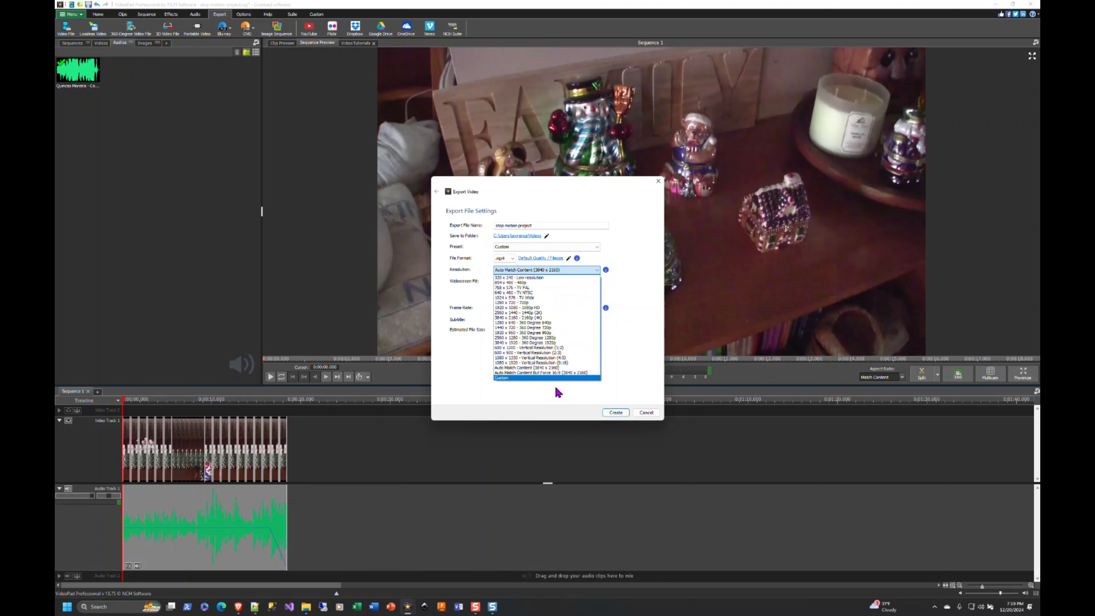
left_click(546, 318)
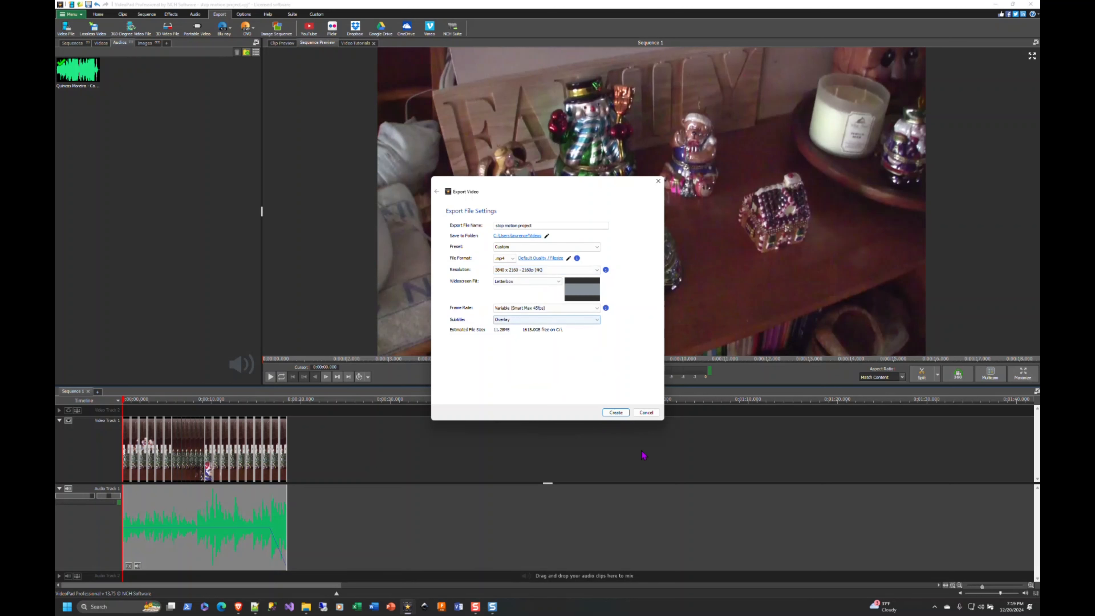
left_click(616, 412)
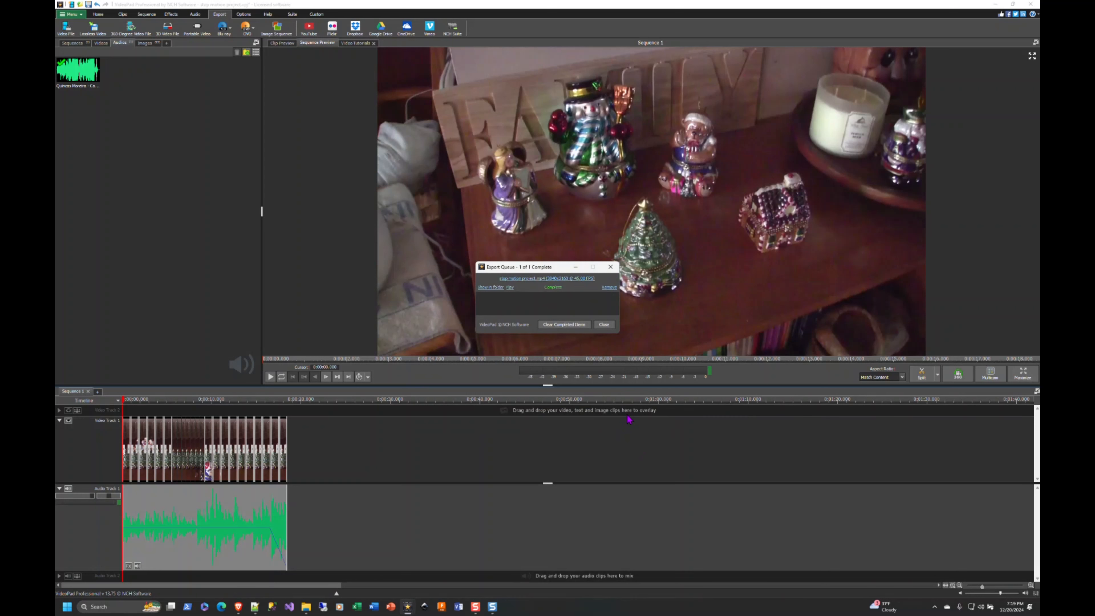
left_click(610, 288)
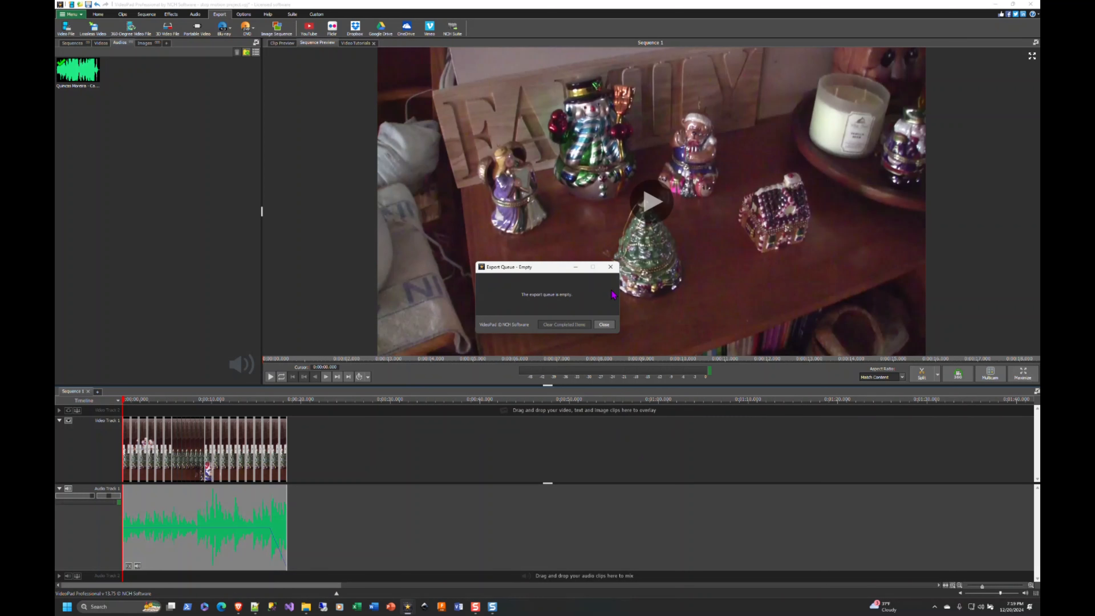
Create a second sequence and place the exported stop motion project video at the start of its Video Track 1
left_click(98, 391)
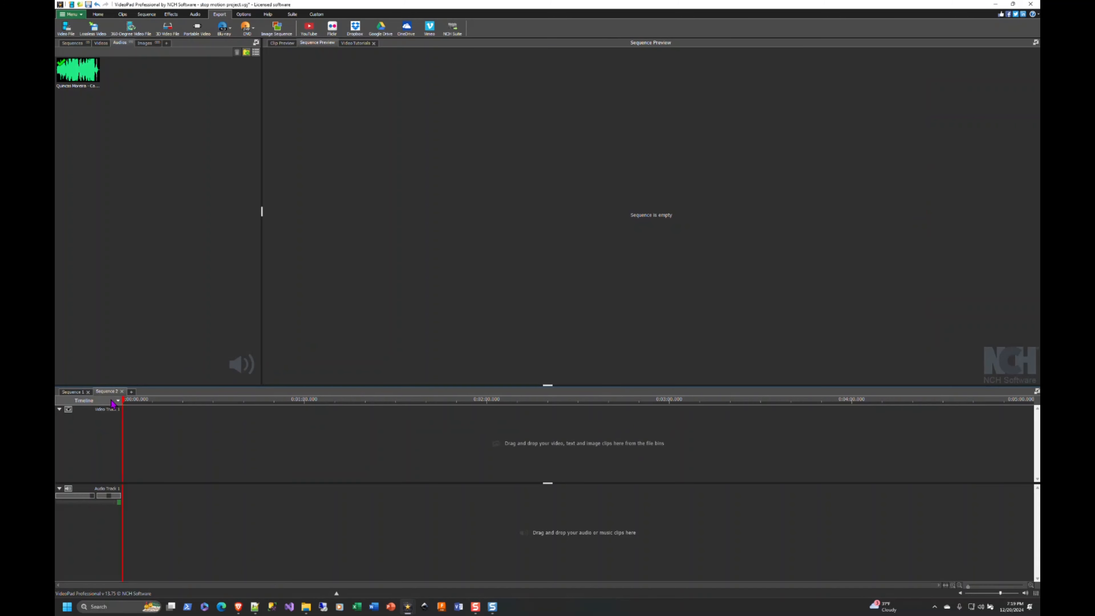
left_click(101, 43)
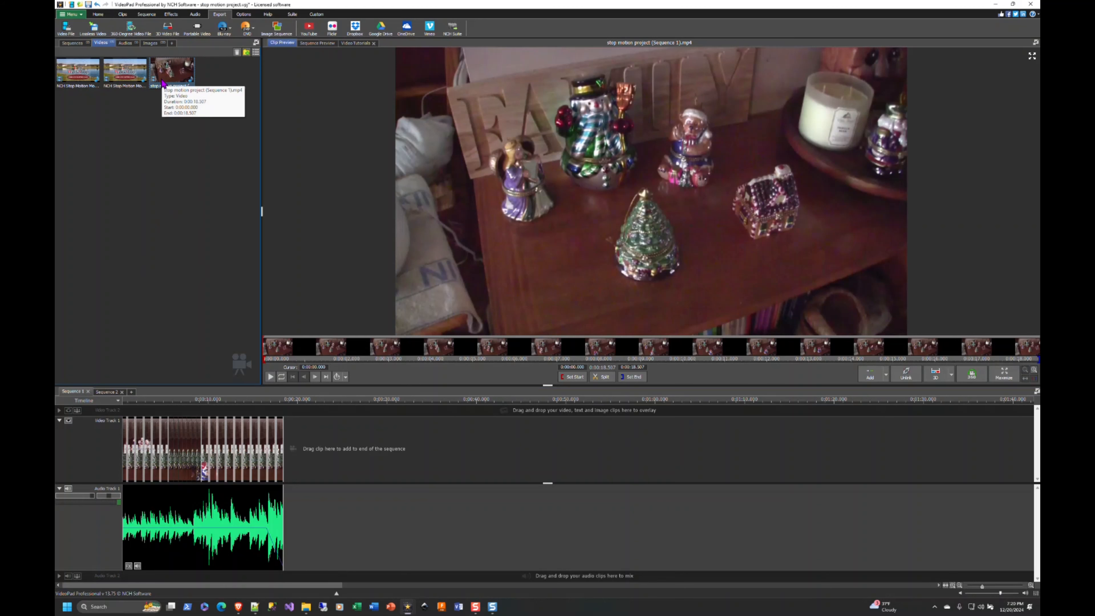
left_click(100, 392)
left_click_drag(174, 74, 196, 431)
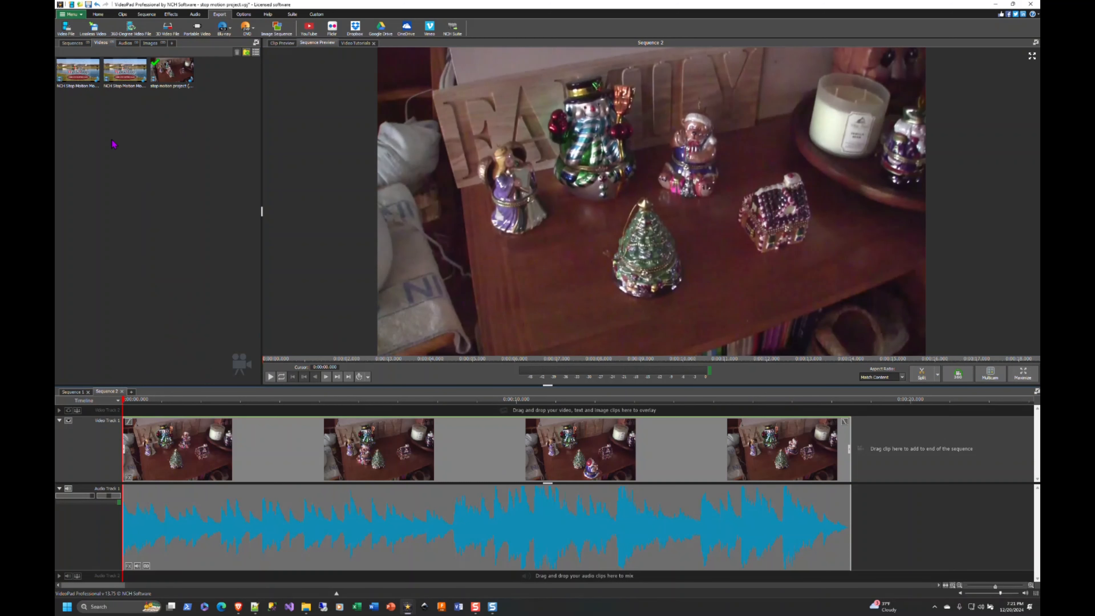
Compare the separate snapshot clips in Sequence 1 with the single exported video clip in Sequence 2
left_click(77, 392)
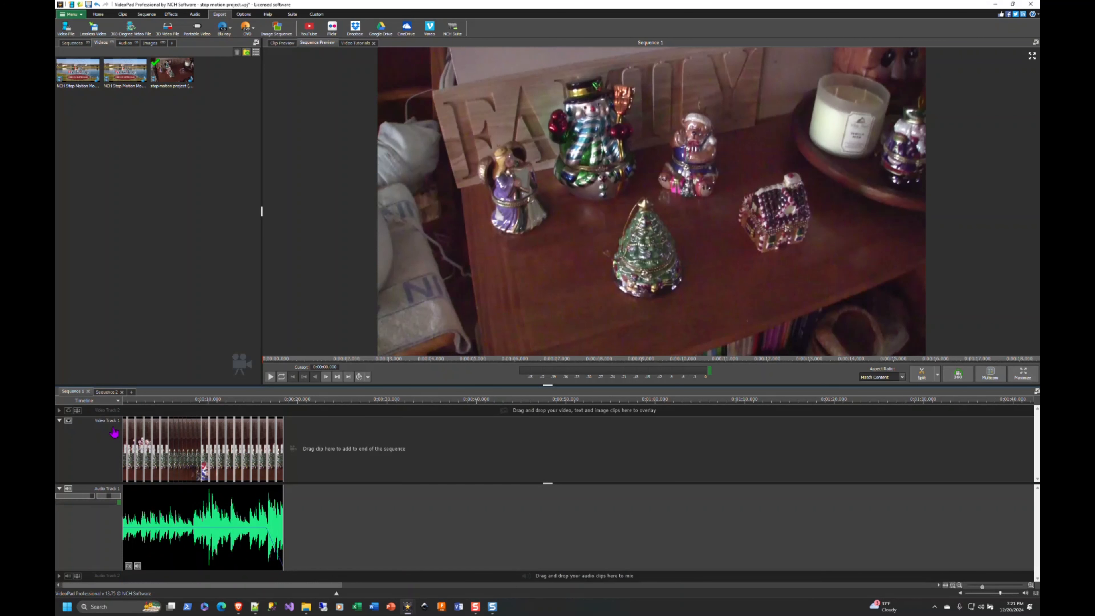
left_click(112, 392)
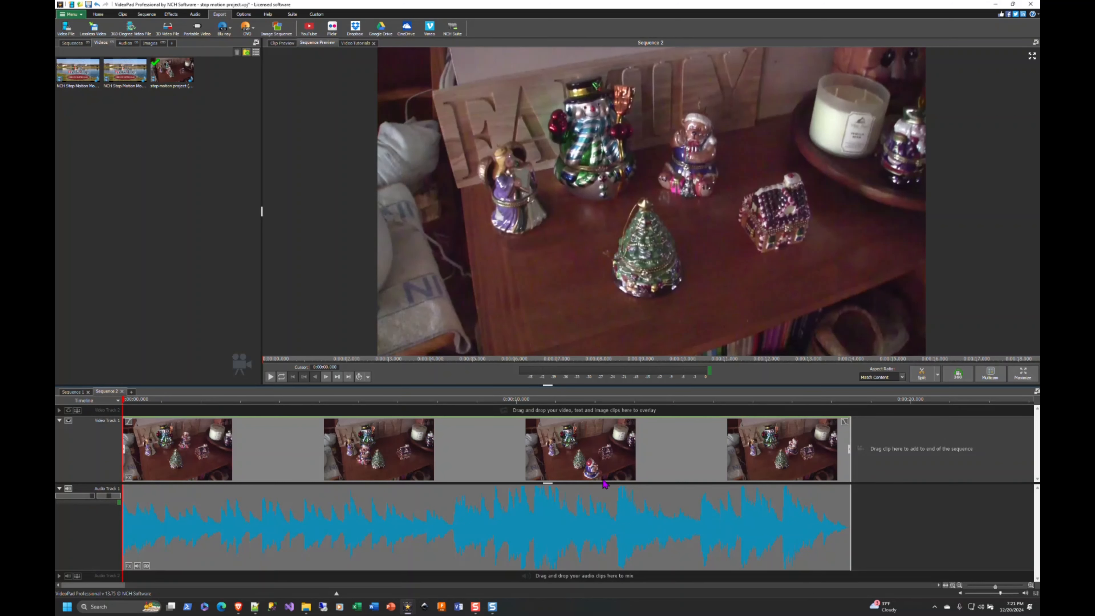
left_click(82, 393)
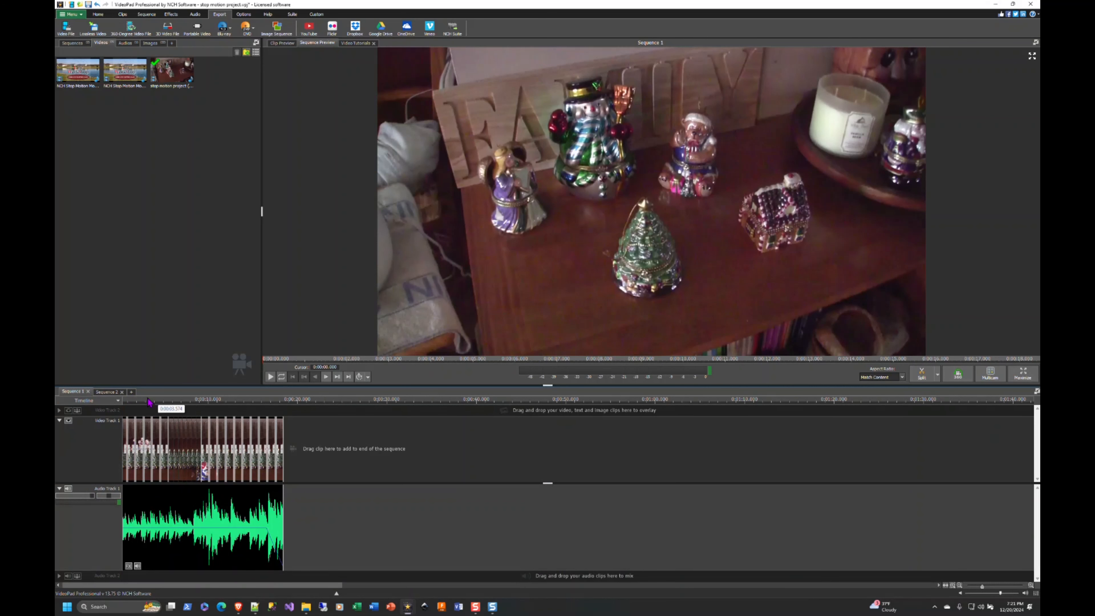
left_click(108, 392)
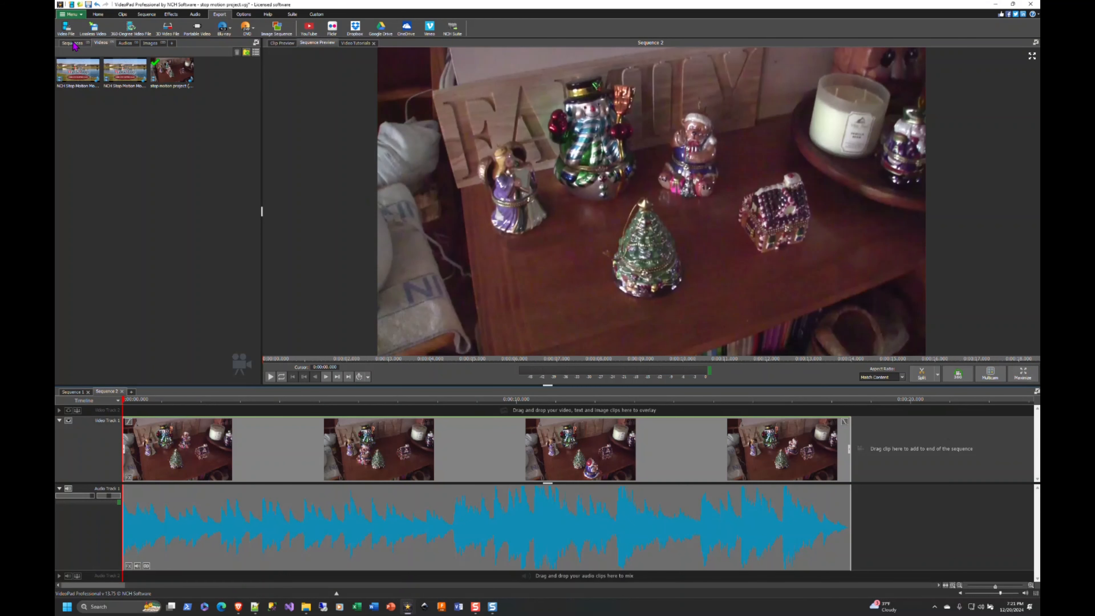
Add the Carol of the Bells music at the start of Audio Track 2 in Sequence 2 and open the movie clip's volume settings
left_click(124, 43)
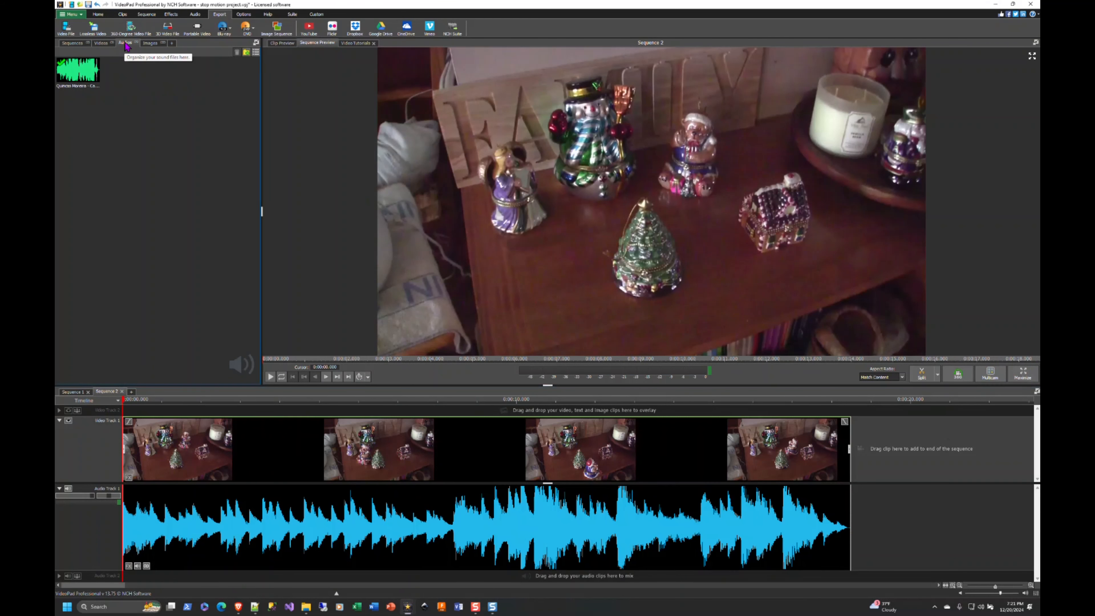
left_click_drag(78, 71, 236, 576)
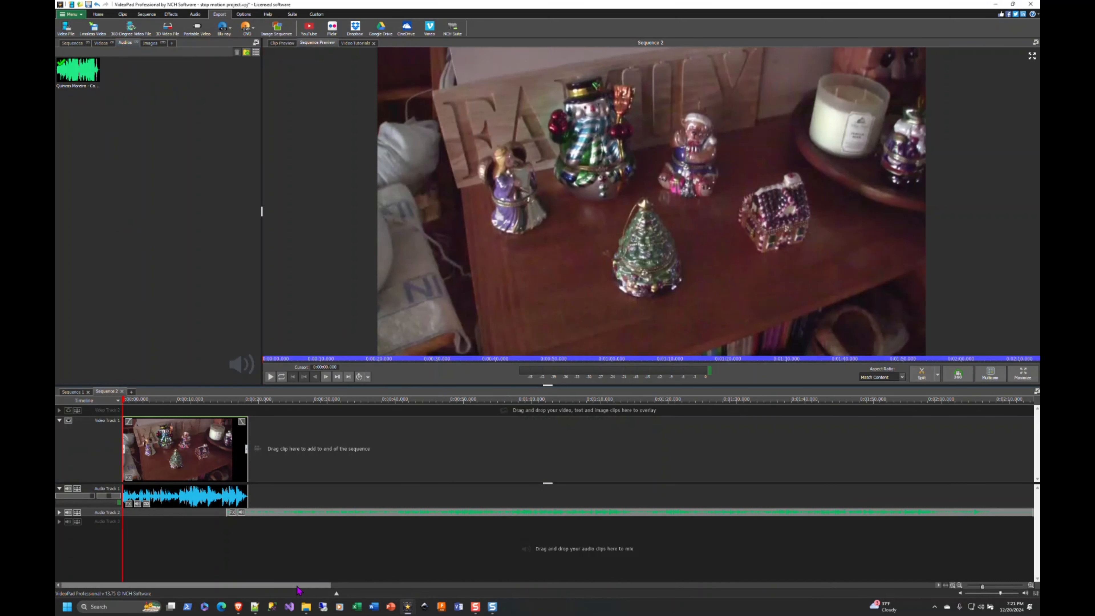
left_click_drag(283, 512, 184, 513)
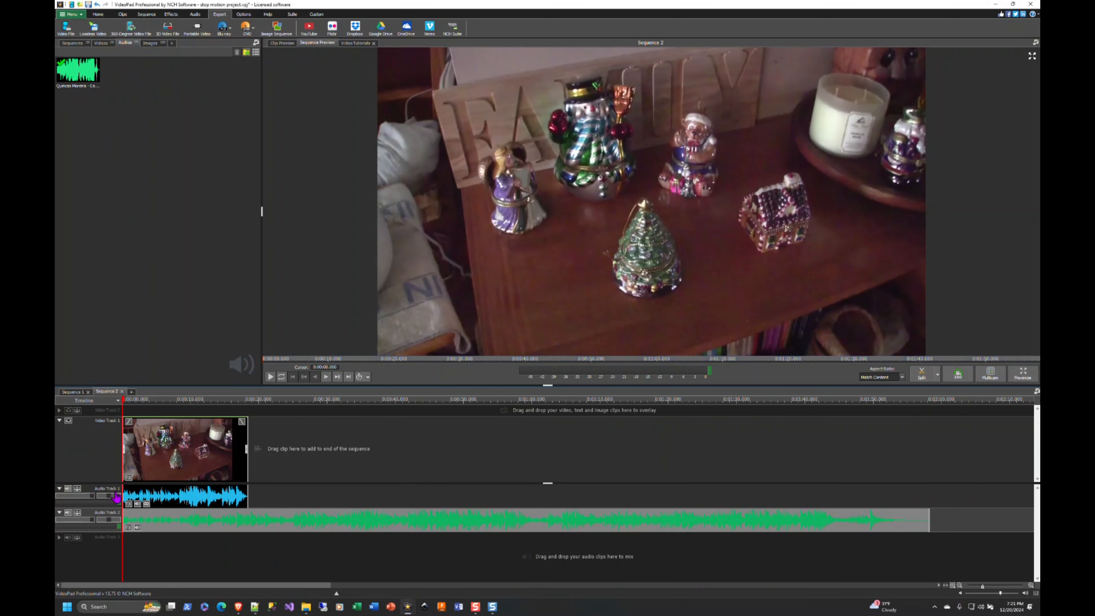
left_click(138, 504)
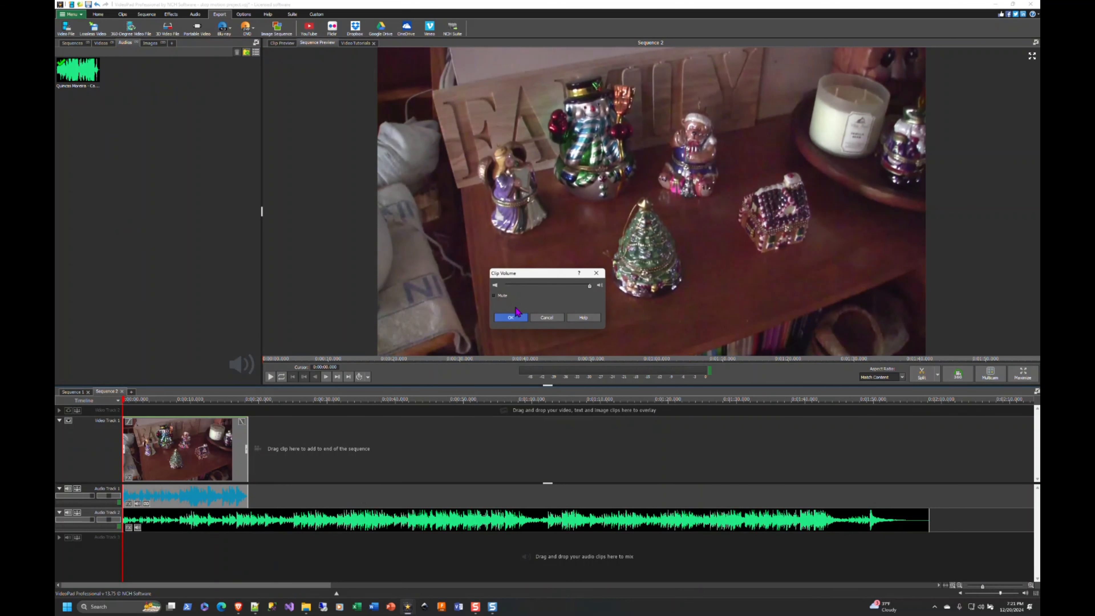
left_click(511, 318)
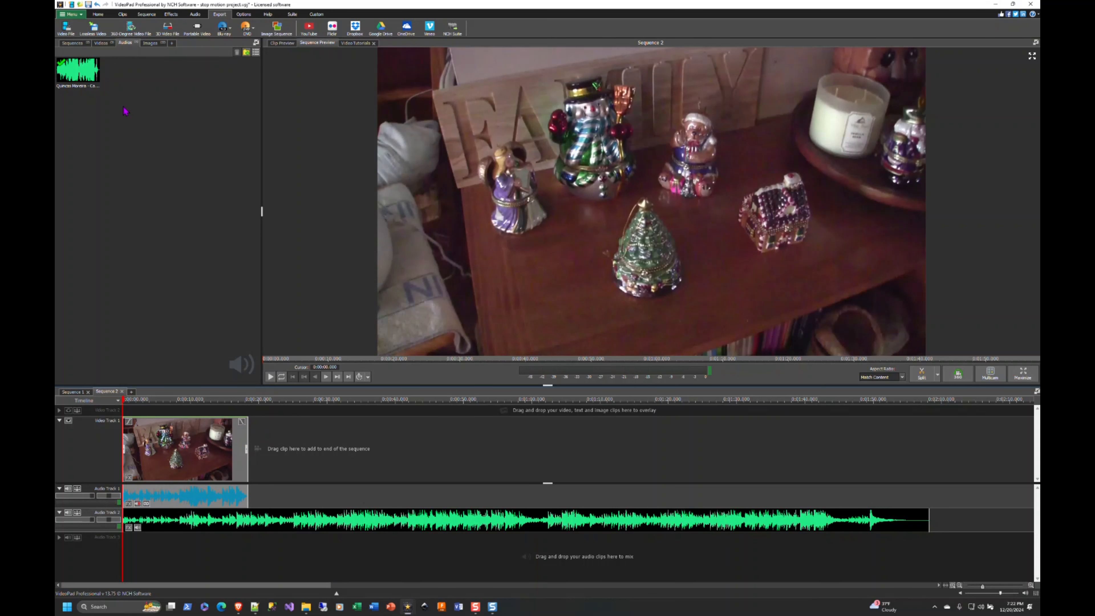
Preview the NCH Stop Motion Movie (1) video from the project's video files
left_click(100, 43)
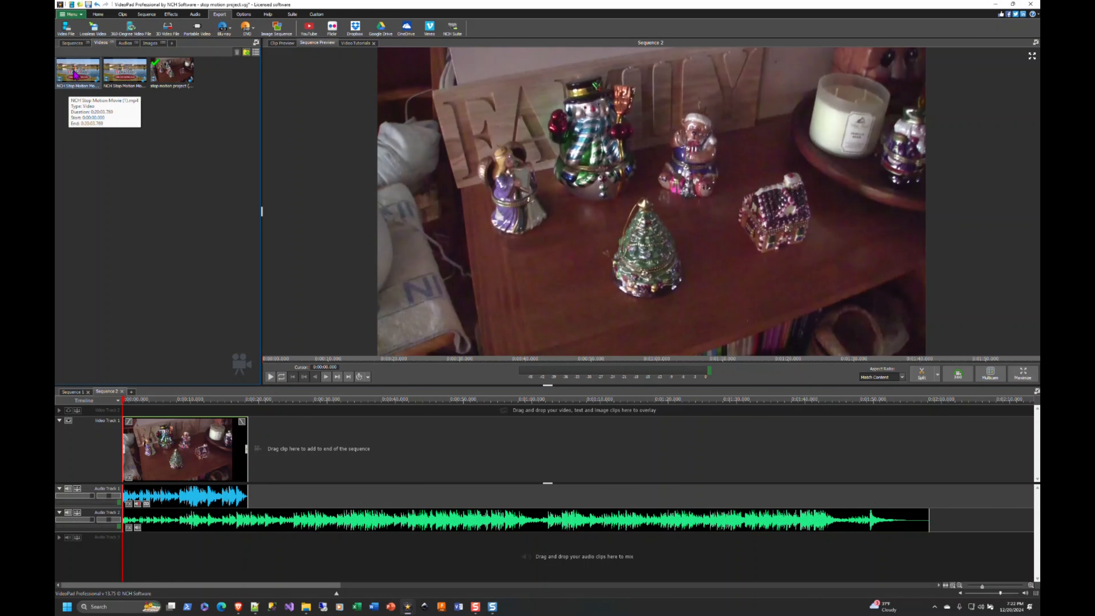
left_click(66, 88)
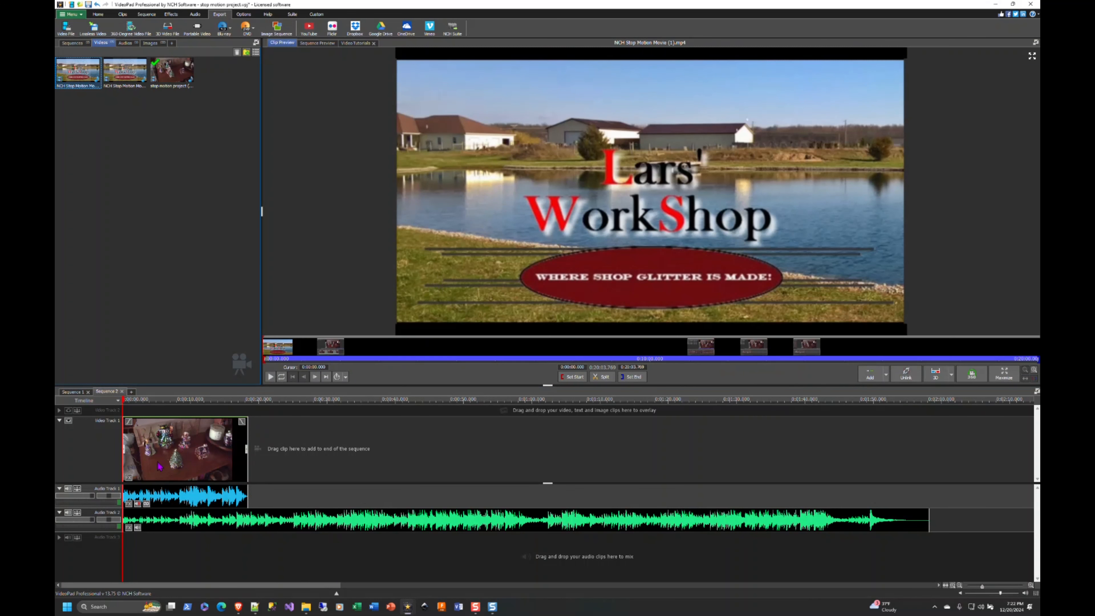
left_click_drag(78, 72, 190, 416)
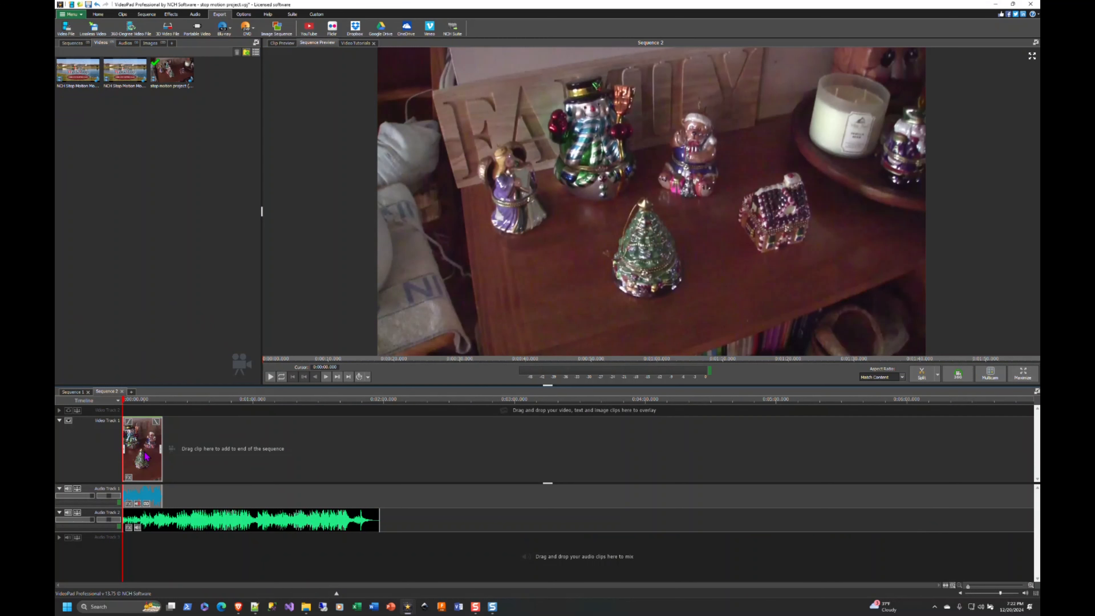
Paste three more copies of the exported movie clip along Video Track 1 of Sequence 2
left_click(184, 459)
key("ctrl+v")
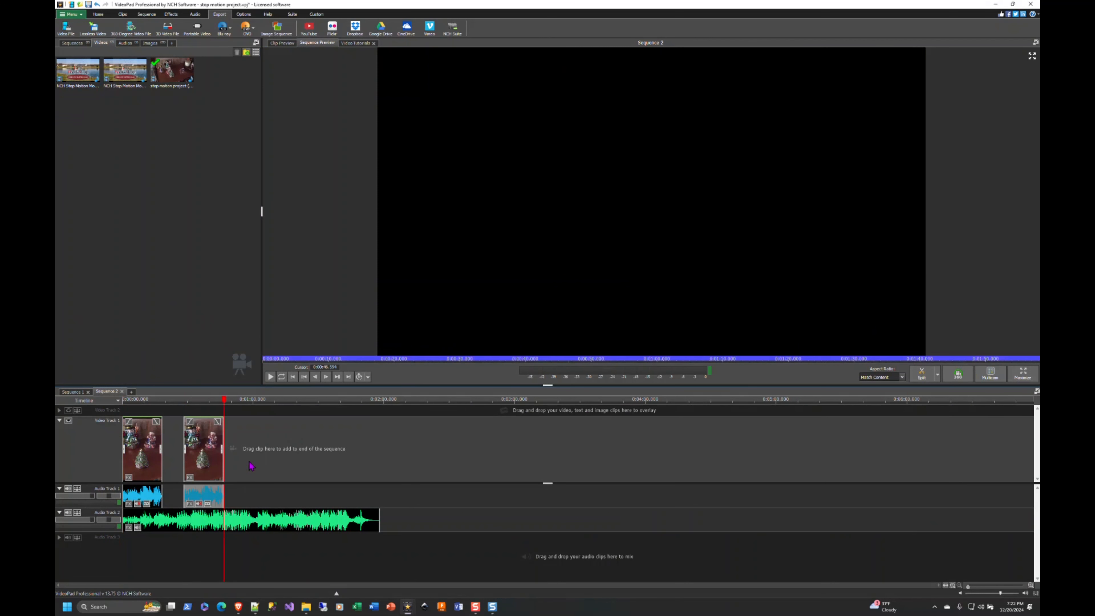
key("ctrl+v")
Close the gaps between the pasted movie clips and add two more copies, so that six clips run end to end
key("ctrl+v")
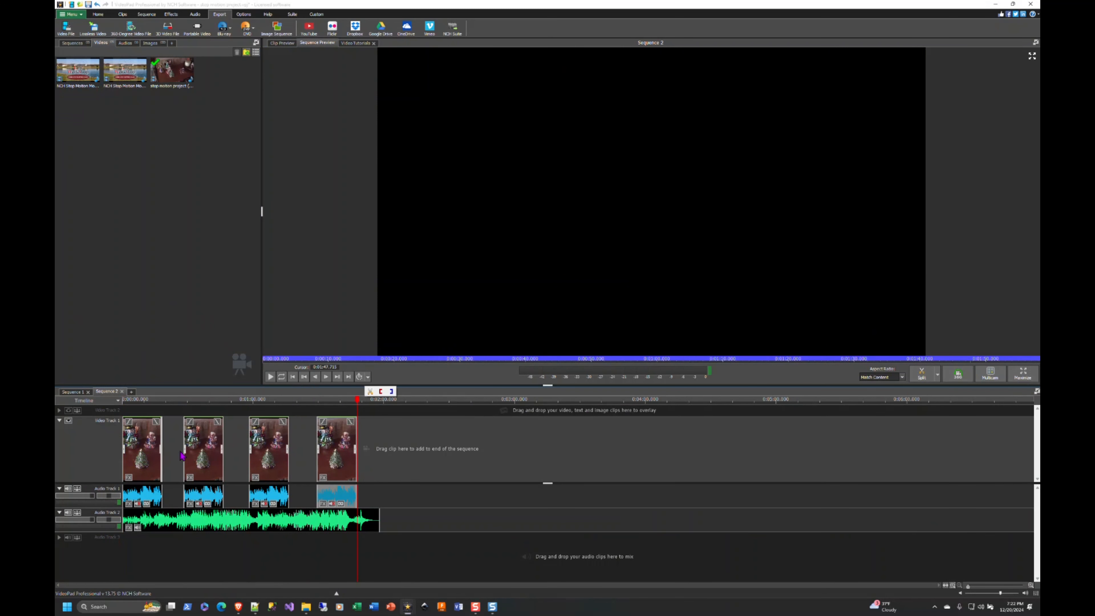
left_click_drag(207, 454, 186, 453)
left_click_drag(256, 454, 212, 455)
left_click_drag(339, 459, 267, 463)
left_click_drag(370, 462, 321, 466)
key("ctrl+v")
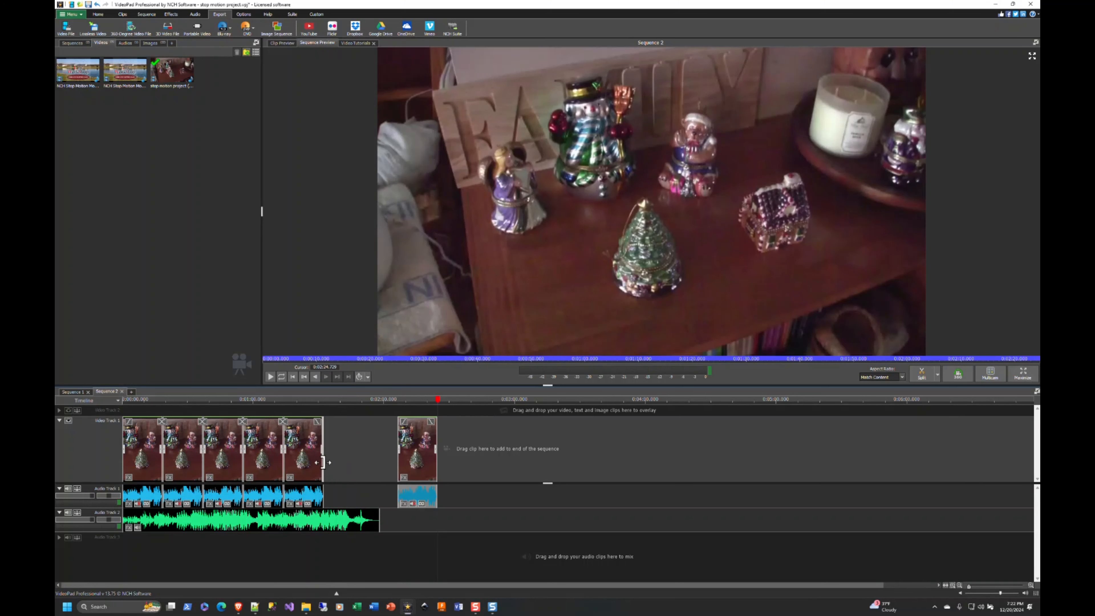
left_click_drag(411, 464, 341, 470)
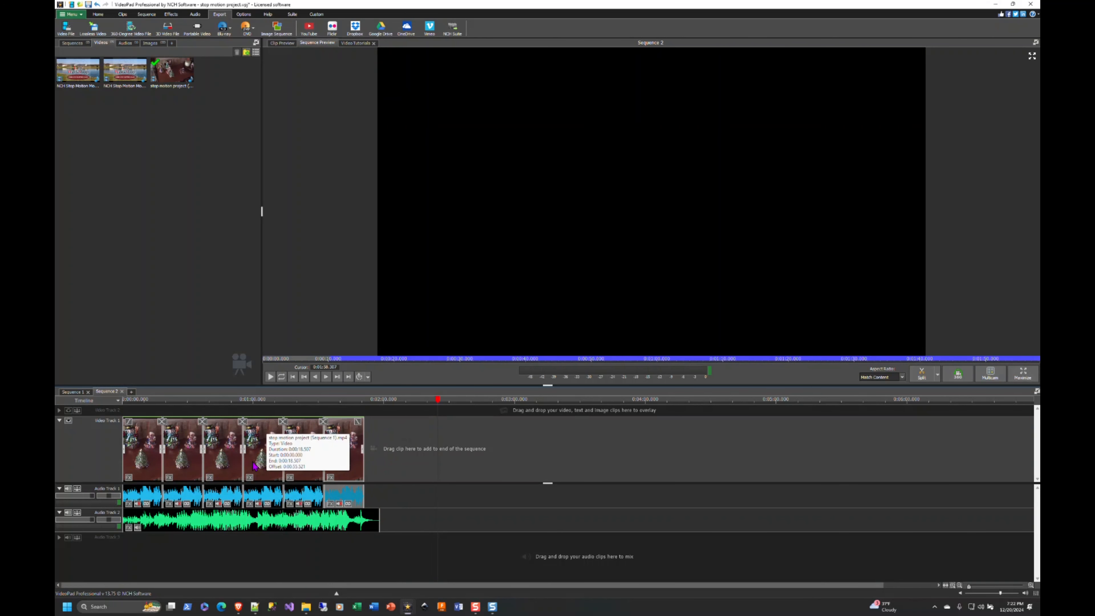
Play Sequence 2 from the start and lower the clip volume of the music on Audio Track 2
left_click(124, 401)
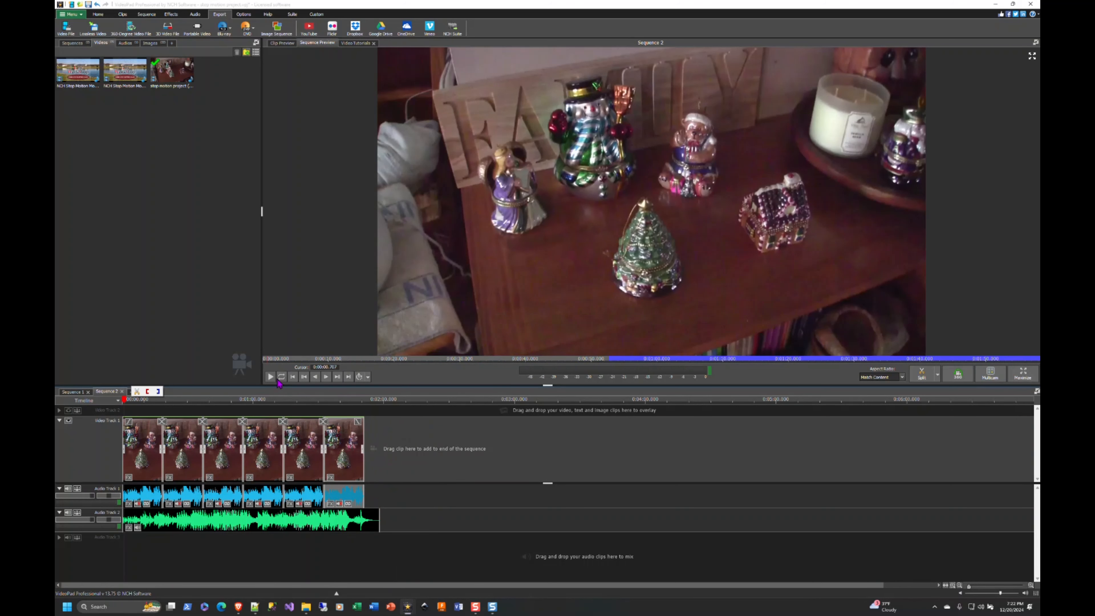
left_click(271, 377)
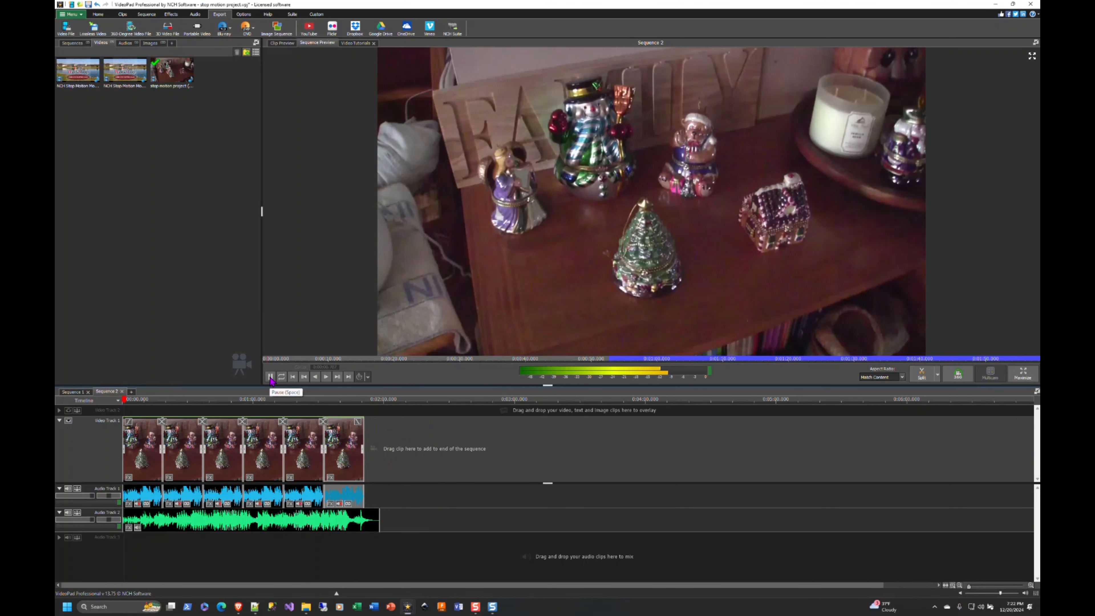
left_click(138, 527)
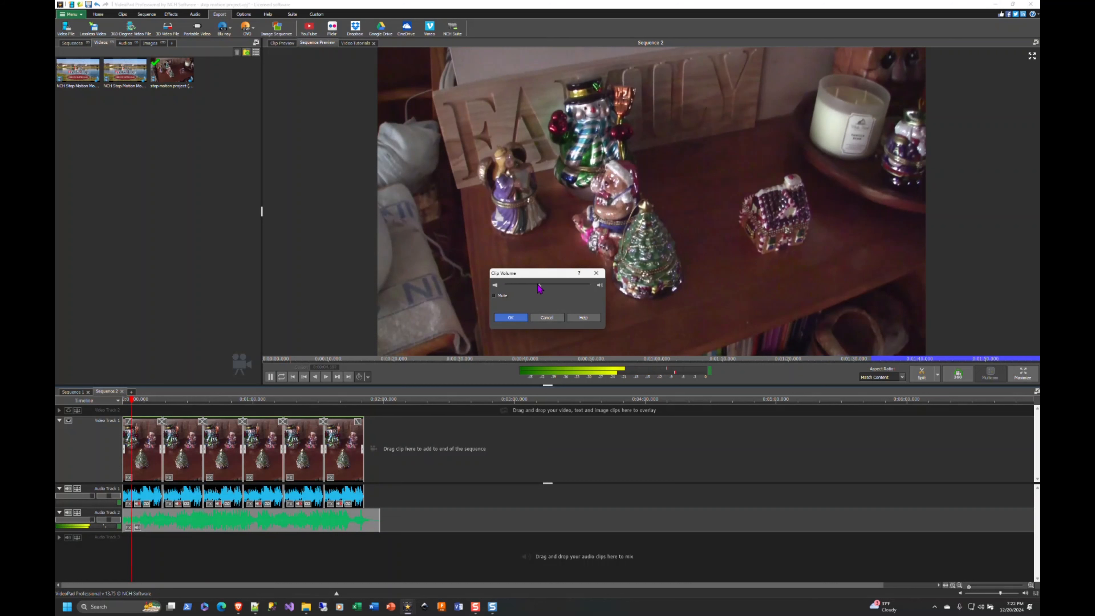
left_click_drag(537, 285, 521, 286)
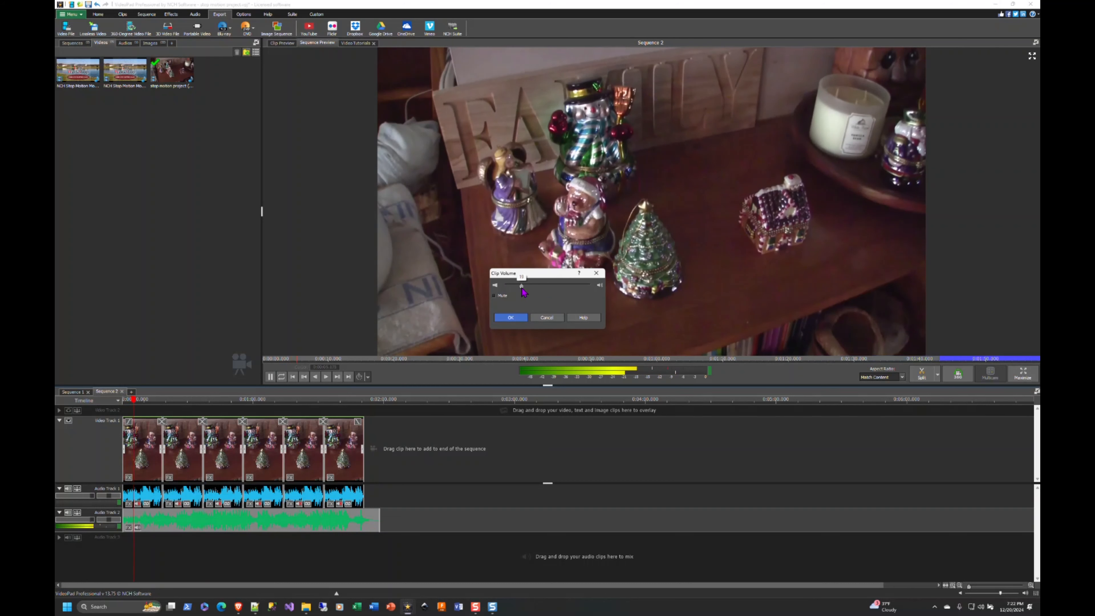
left_click(509, 318)
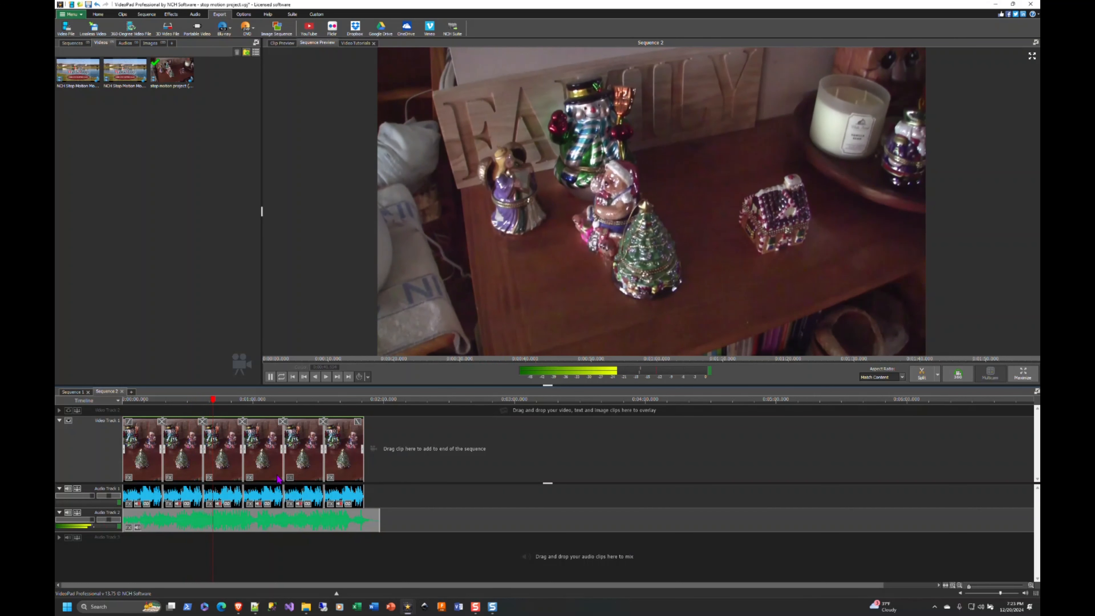
Reduce the music clip's volume on Audio Track 2 a little further while the sequence keeps playing
left_click(138, 527)
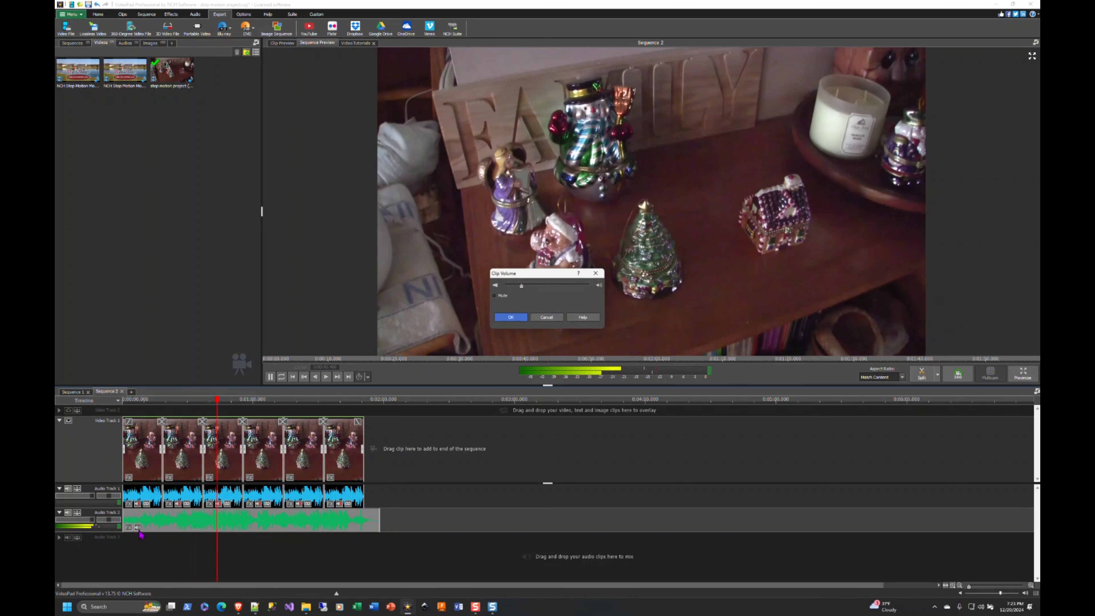
left_click_drag(521, 286, 511, 286)
left_click(516, 320)
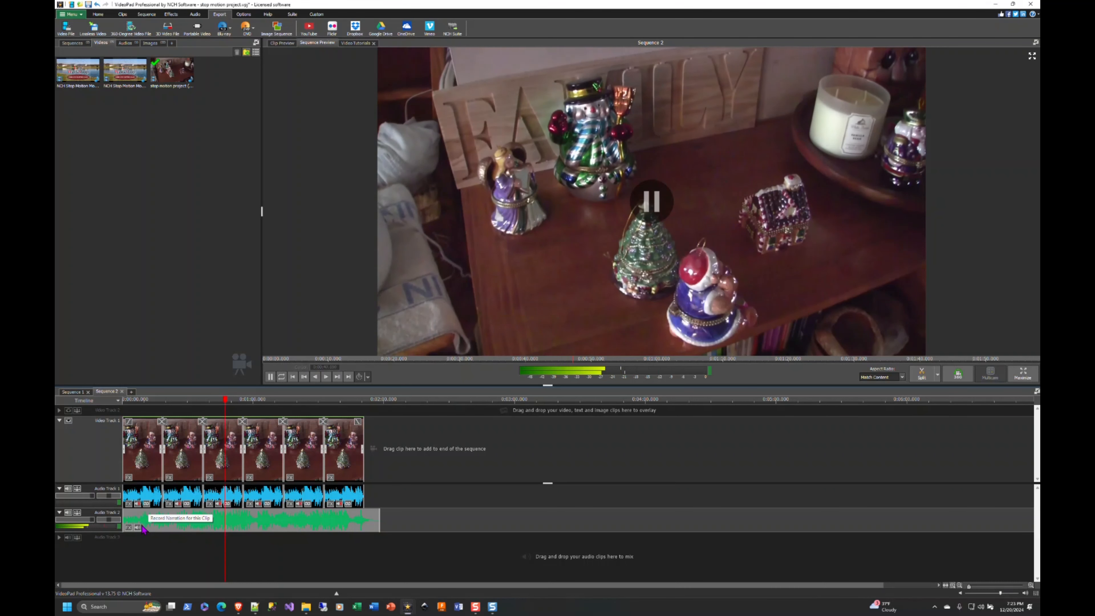